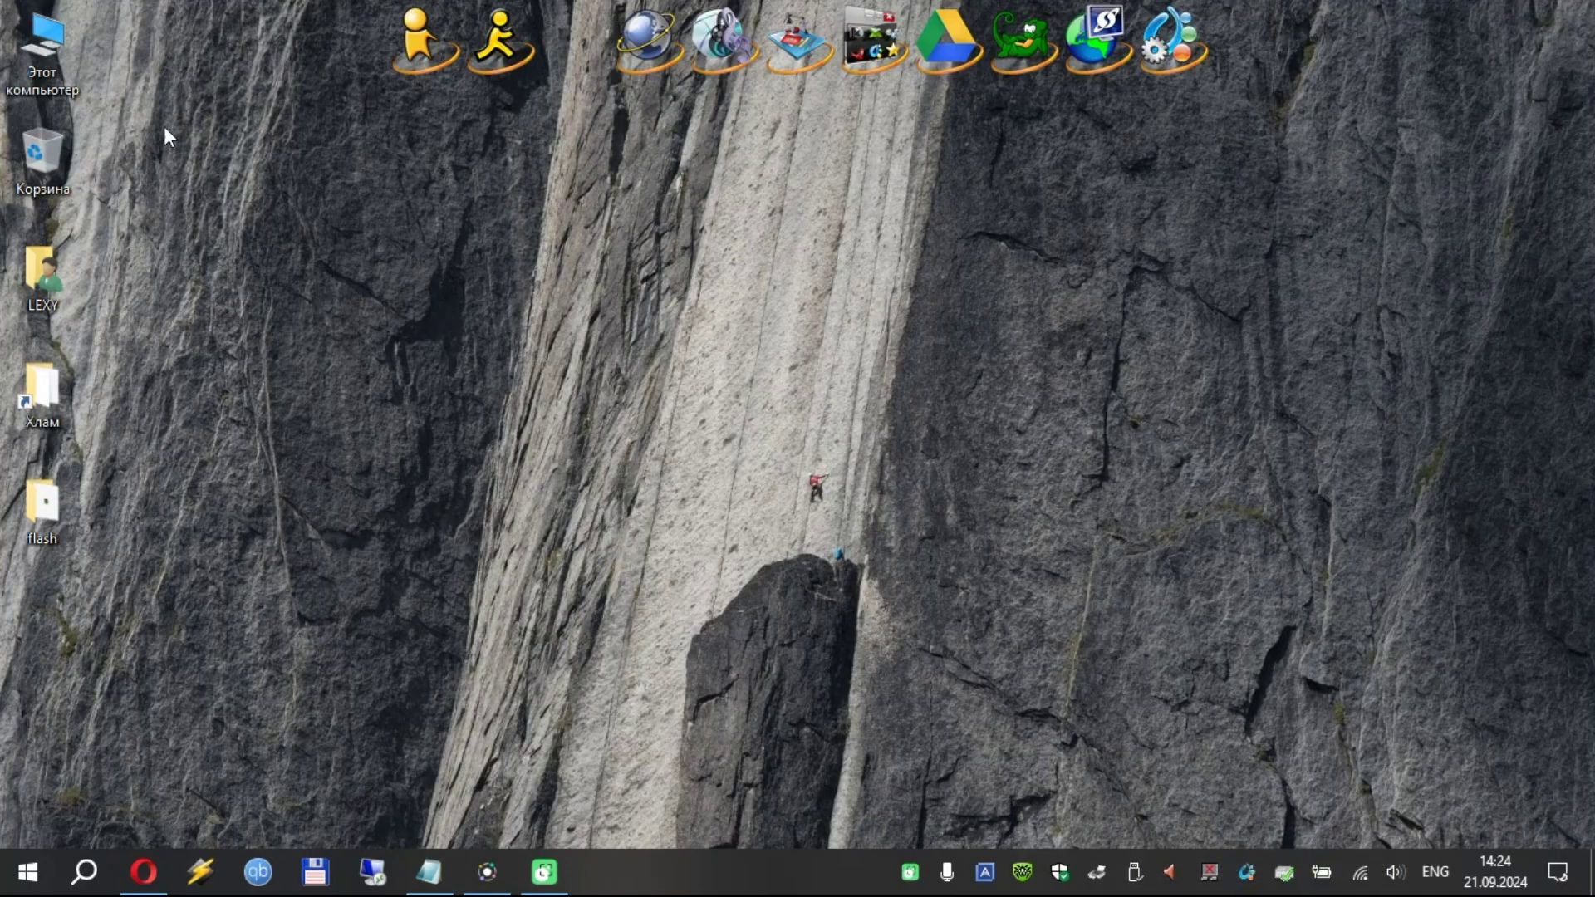
Look for the flash drive in This PC and in MiniTool Partition Wizard's disk list, declining the new version download.
double_click(62, 81)
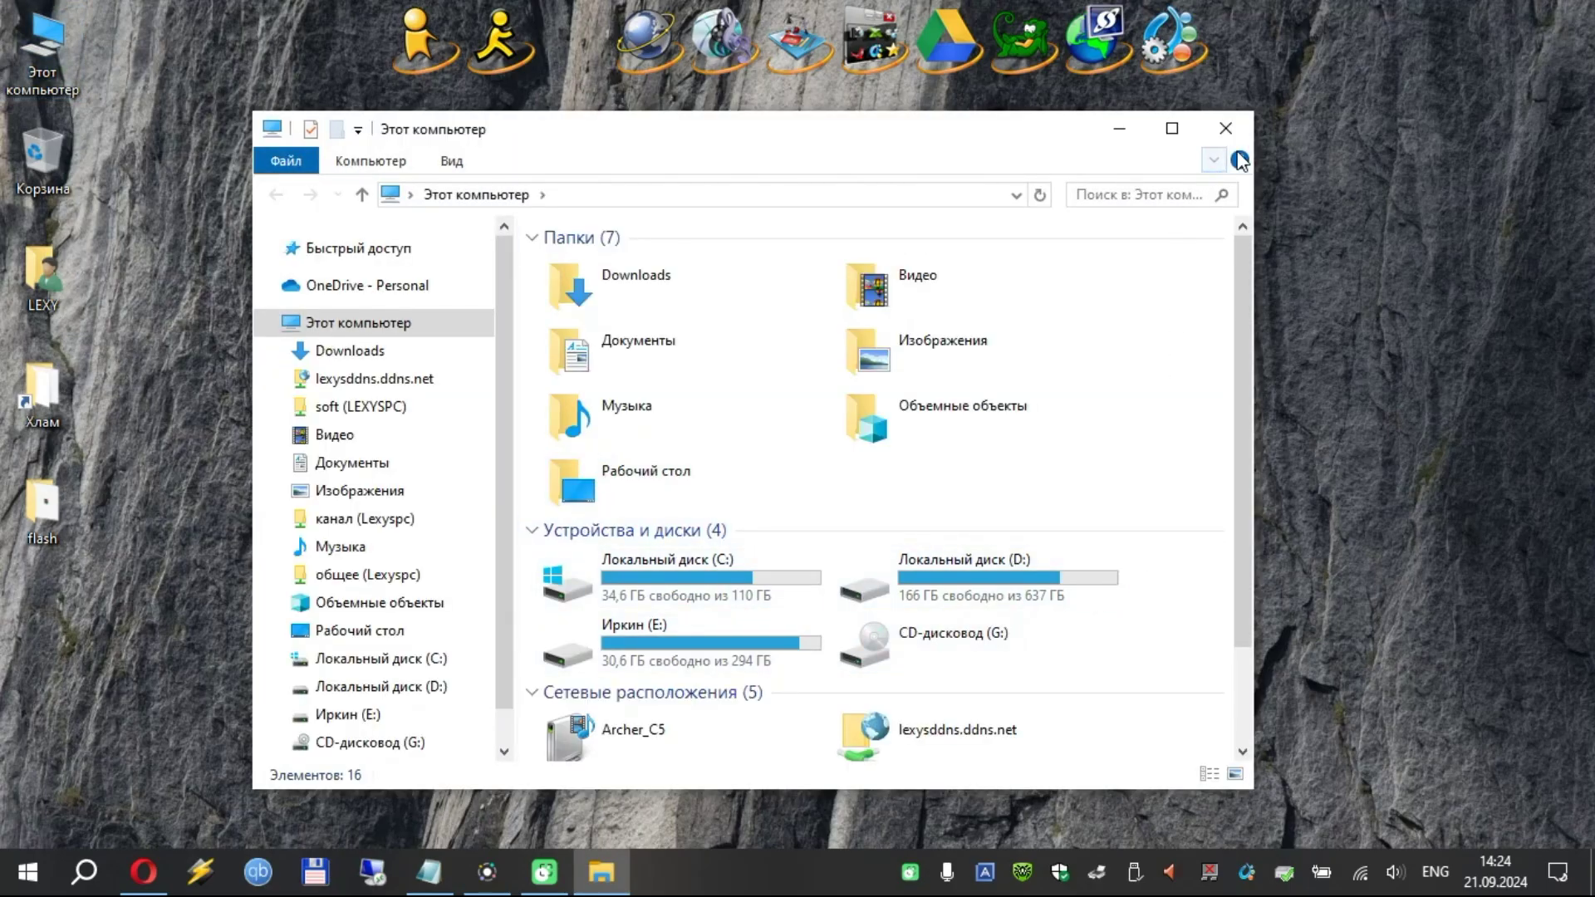
left_click(1225, 128)
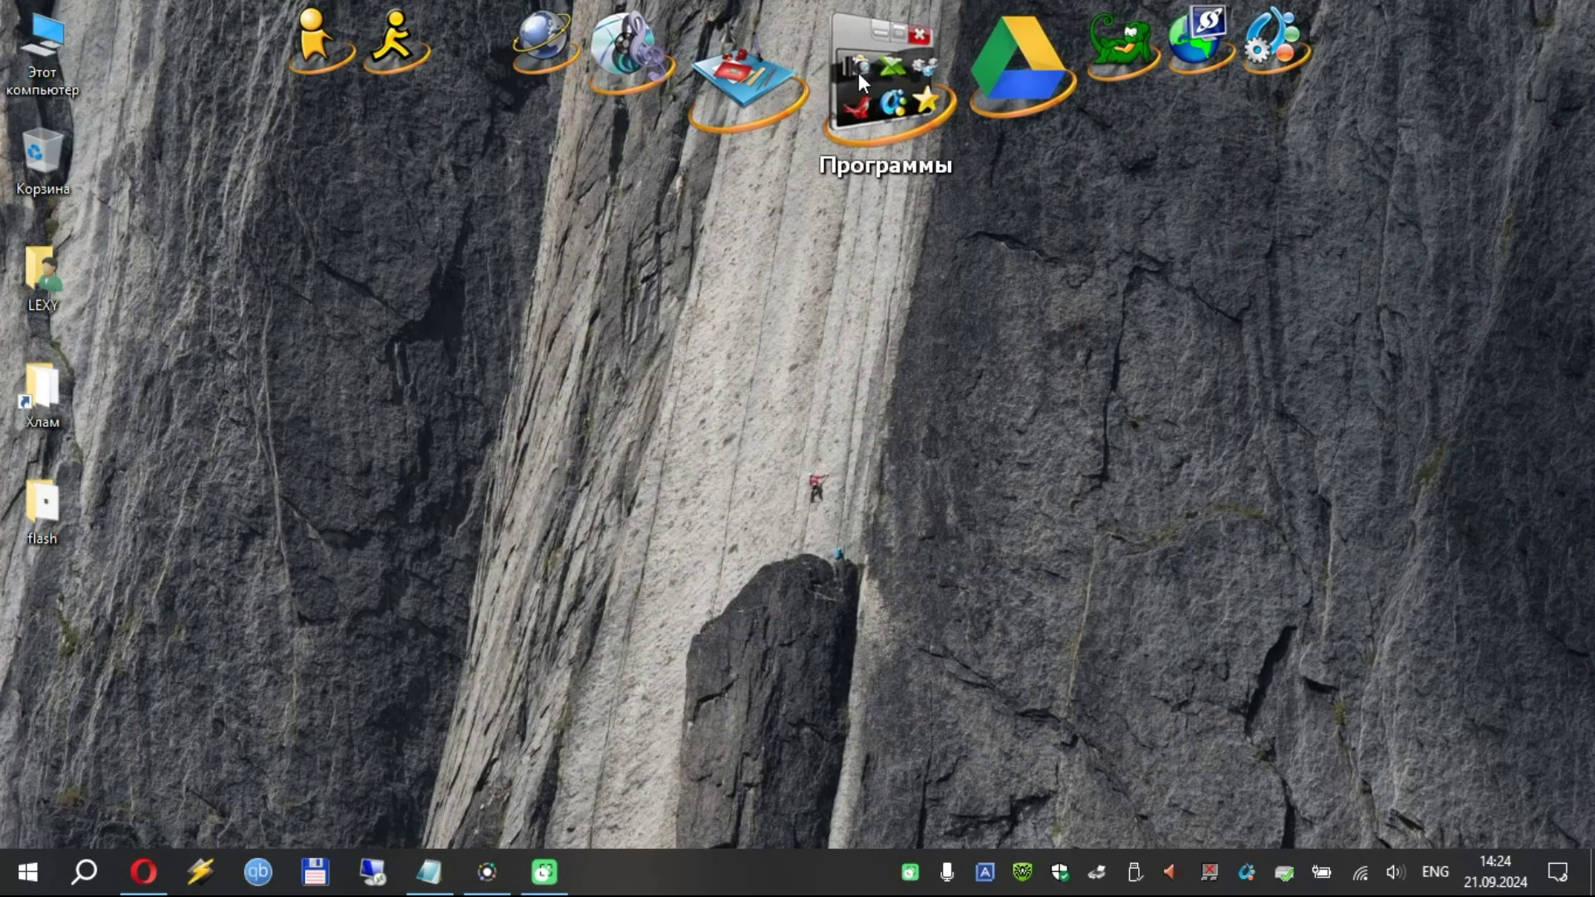
left_click(859, 72)
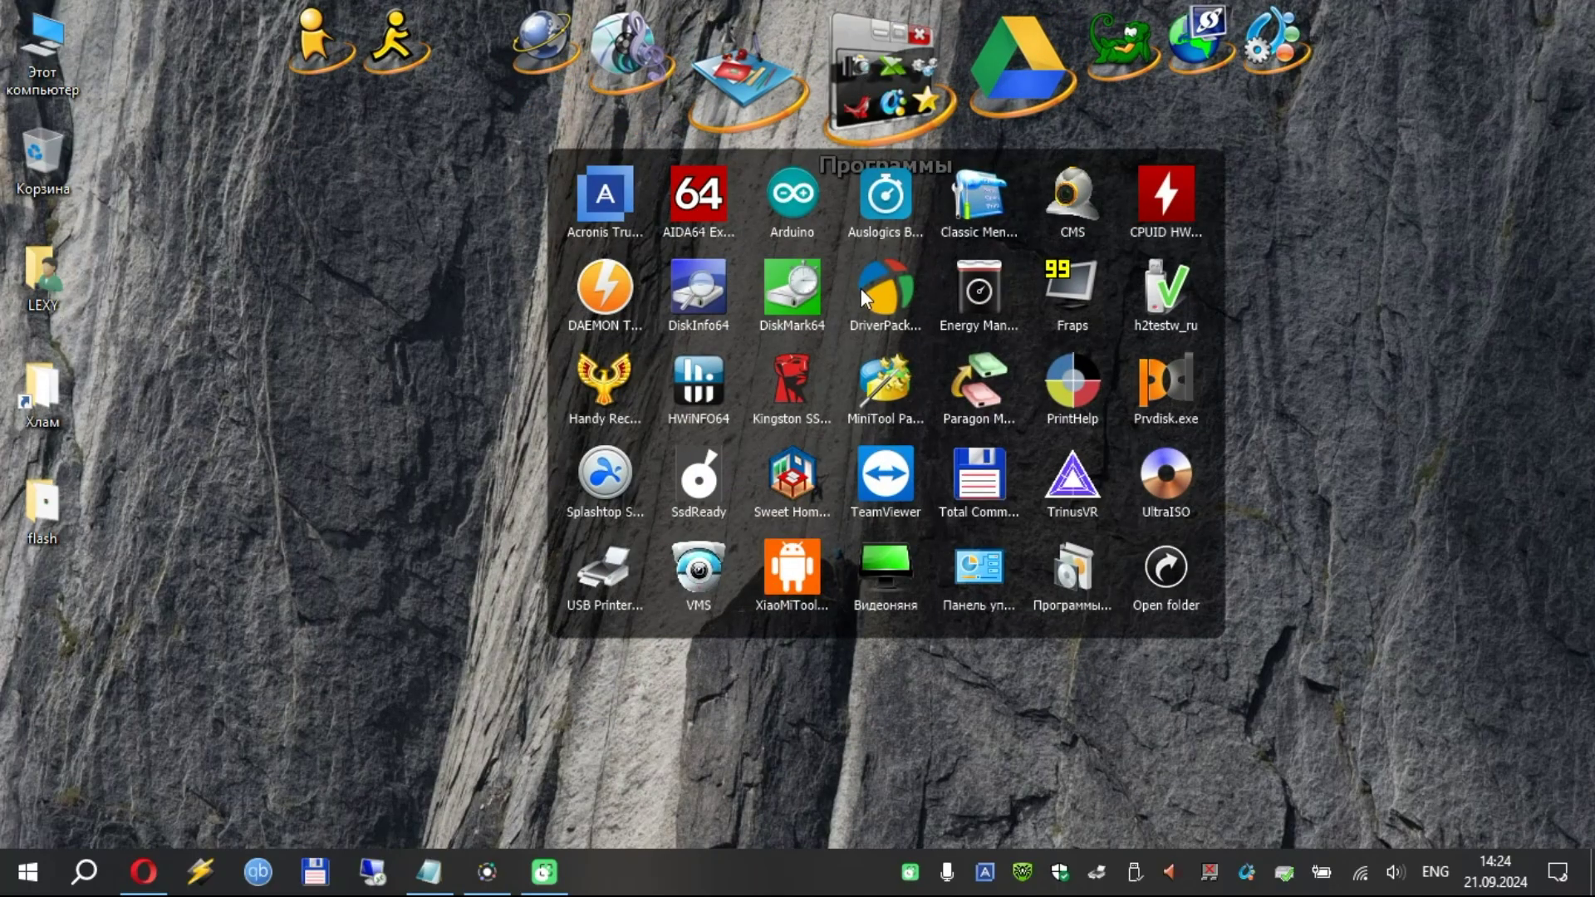
left_click(881, 411)
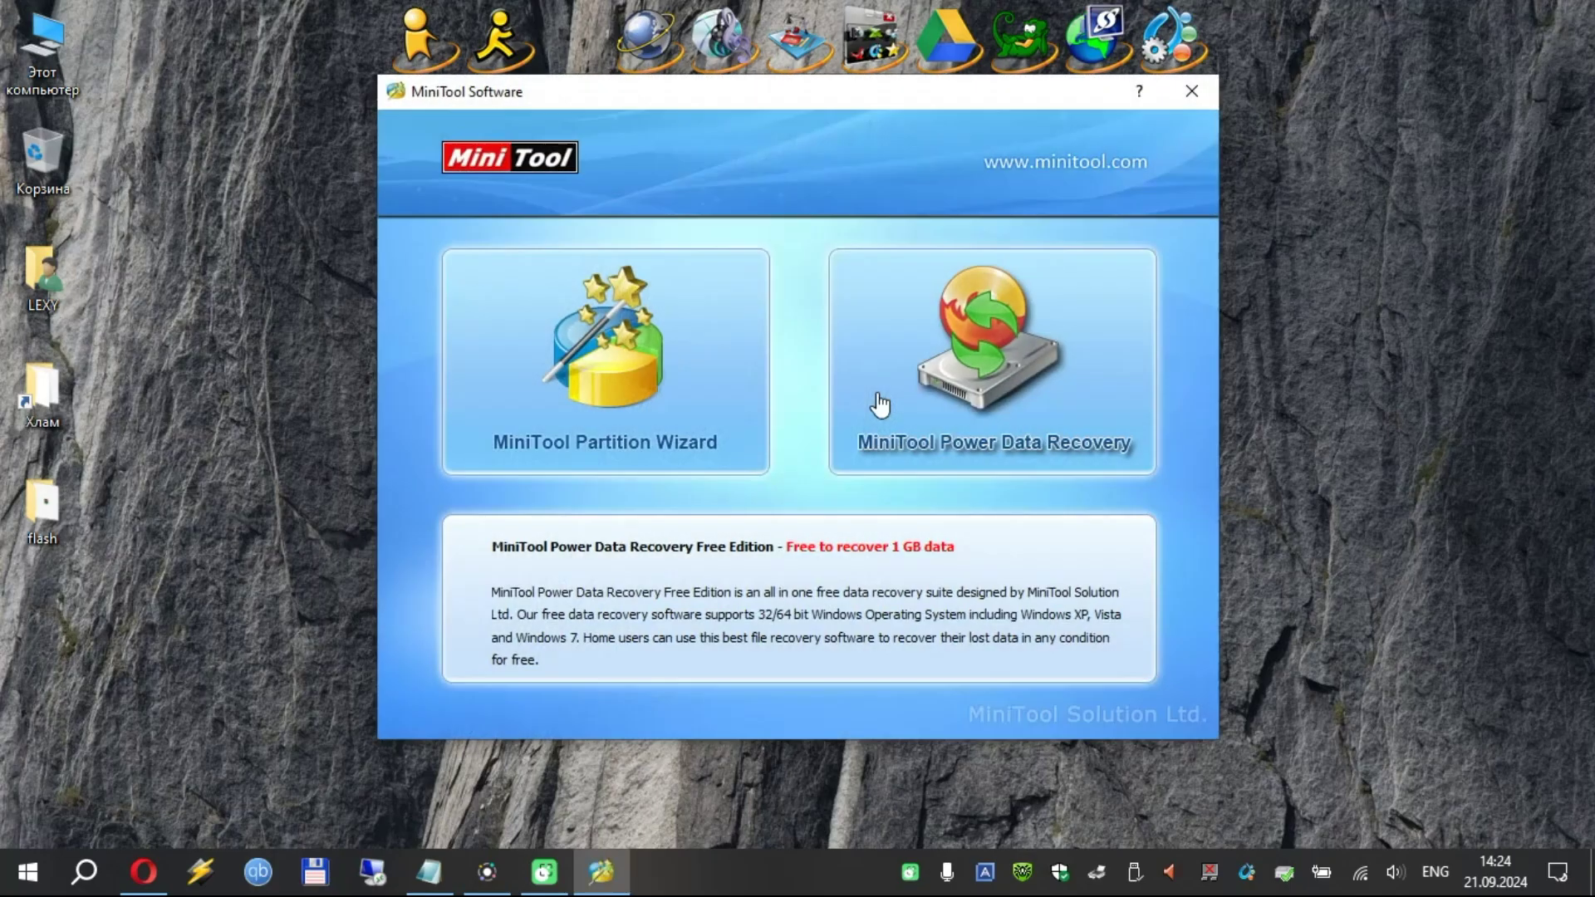
left_click(631, 384)
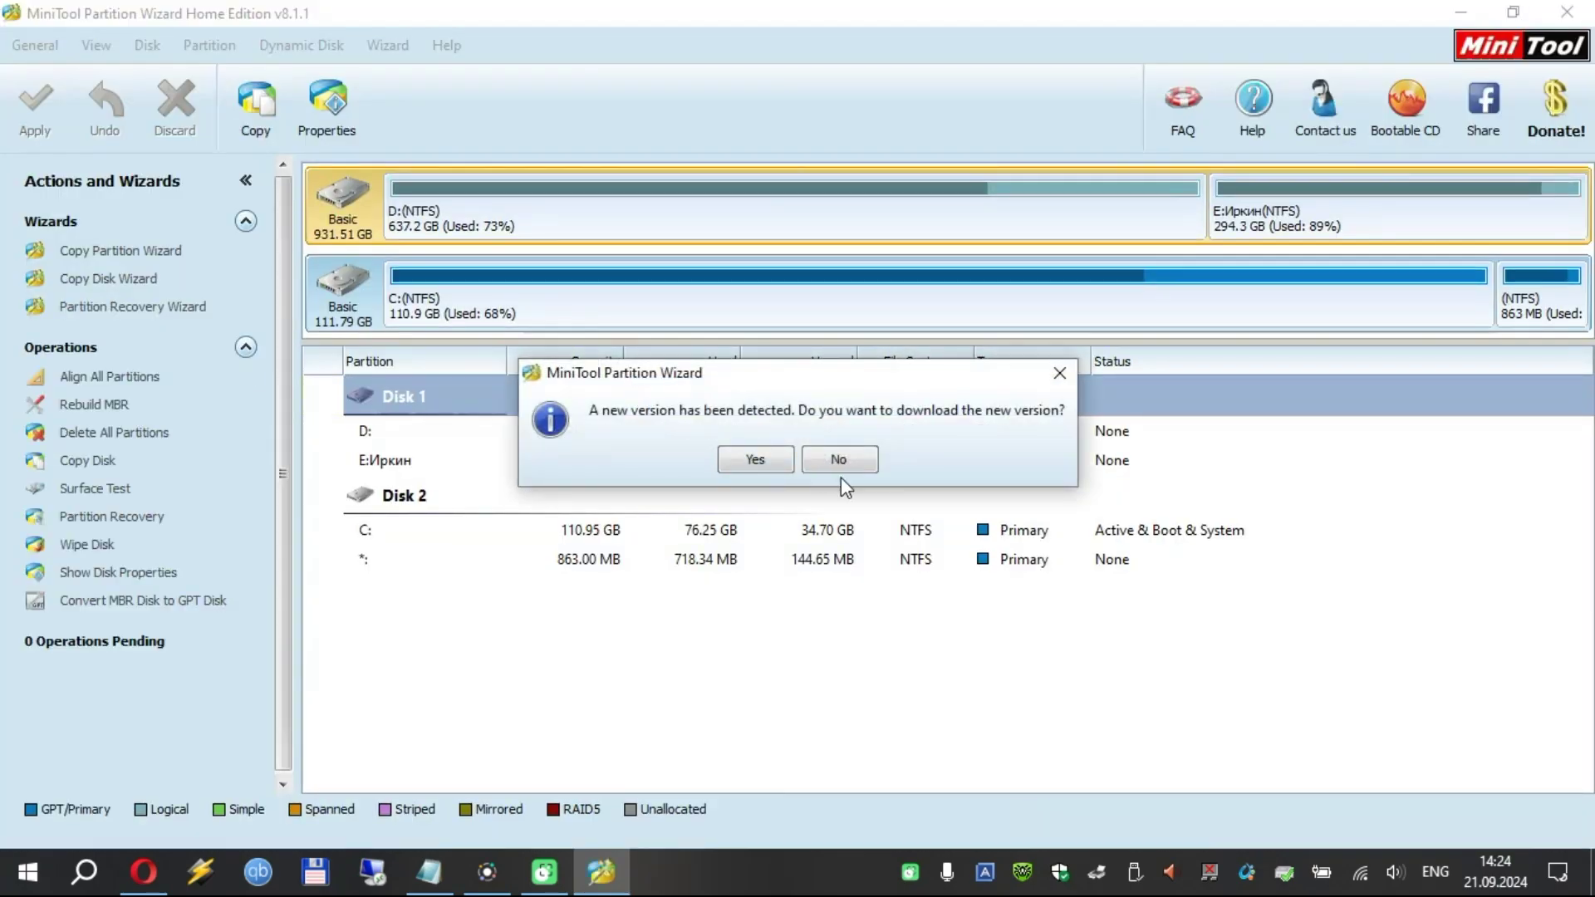
left_click(840, 465)
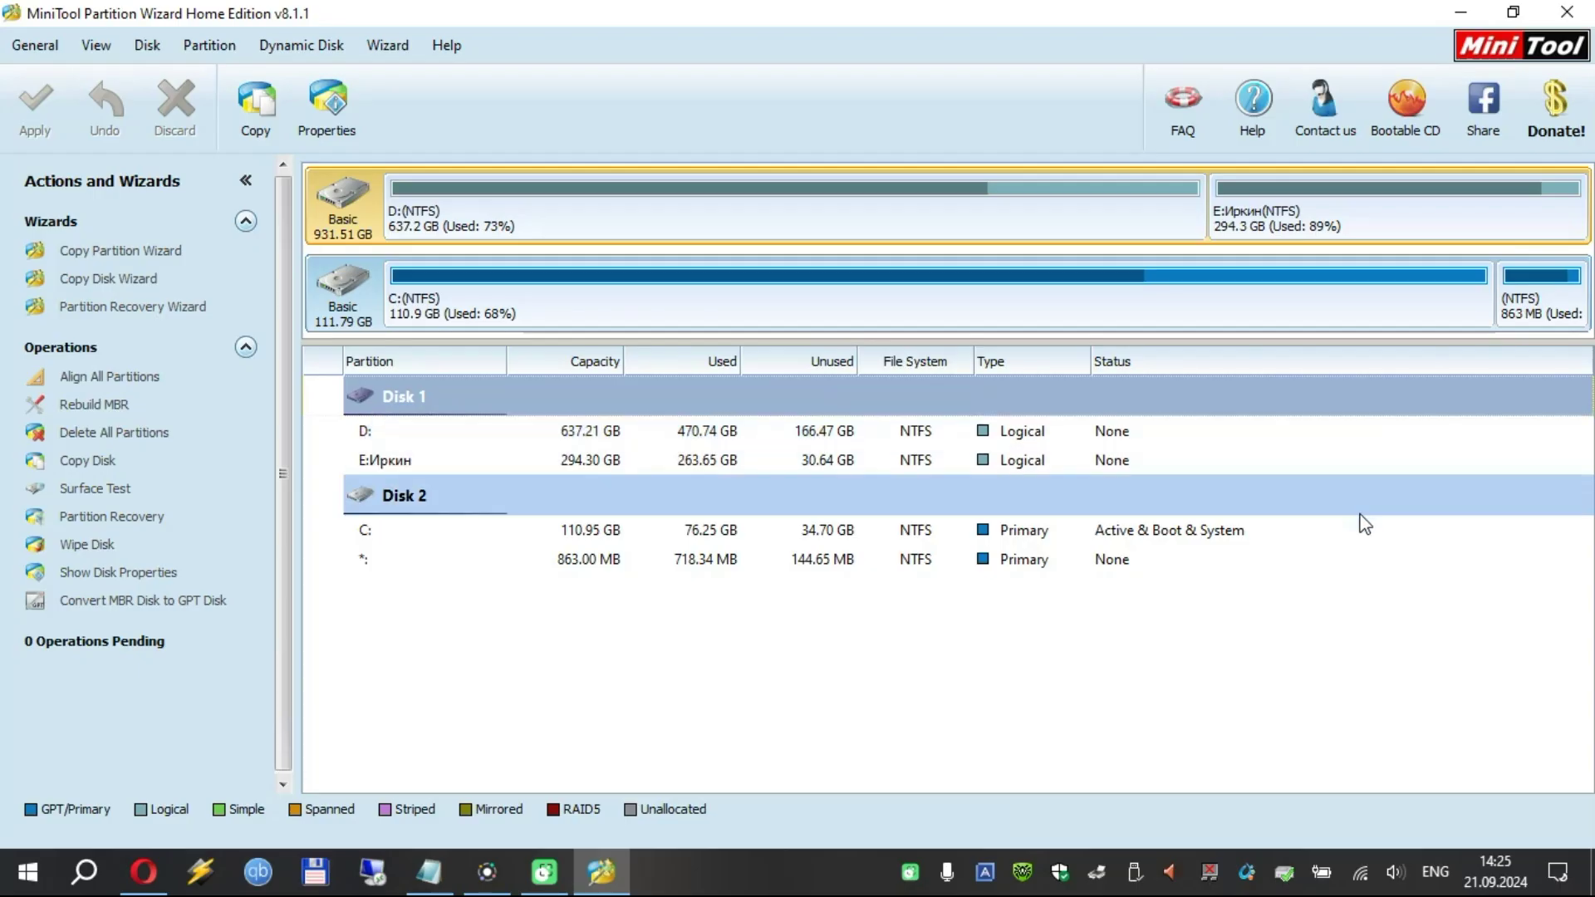
left_click(1588, 12)
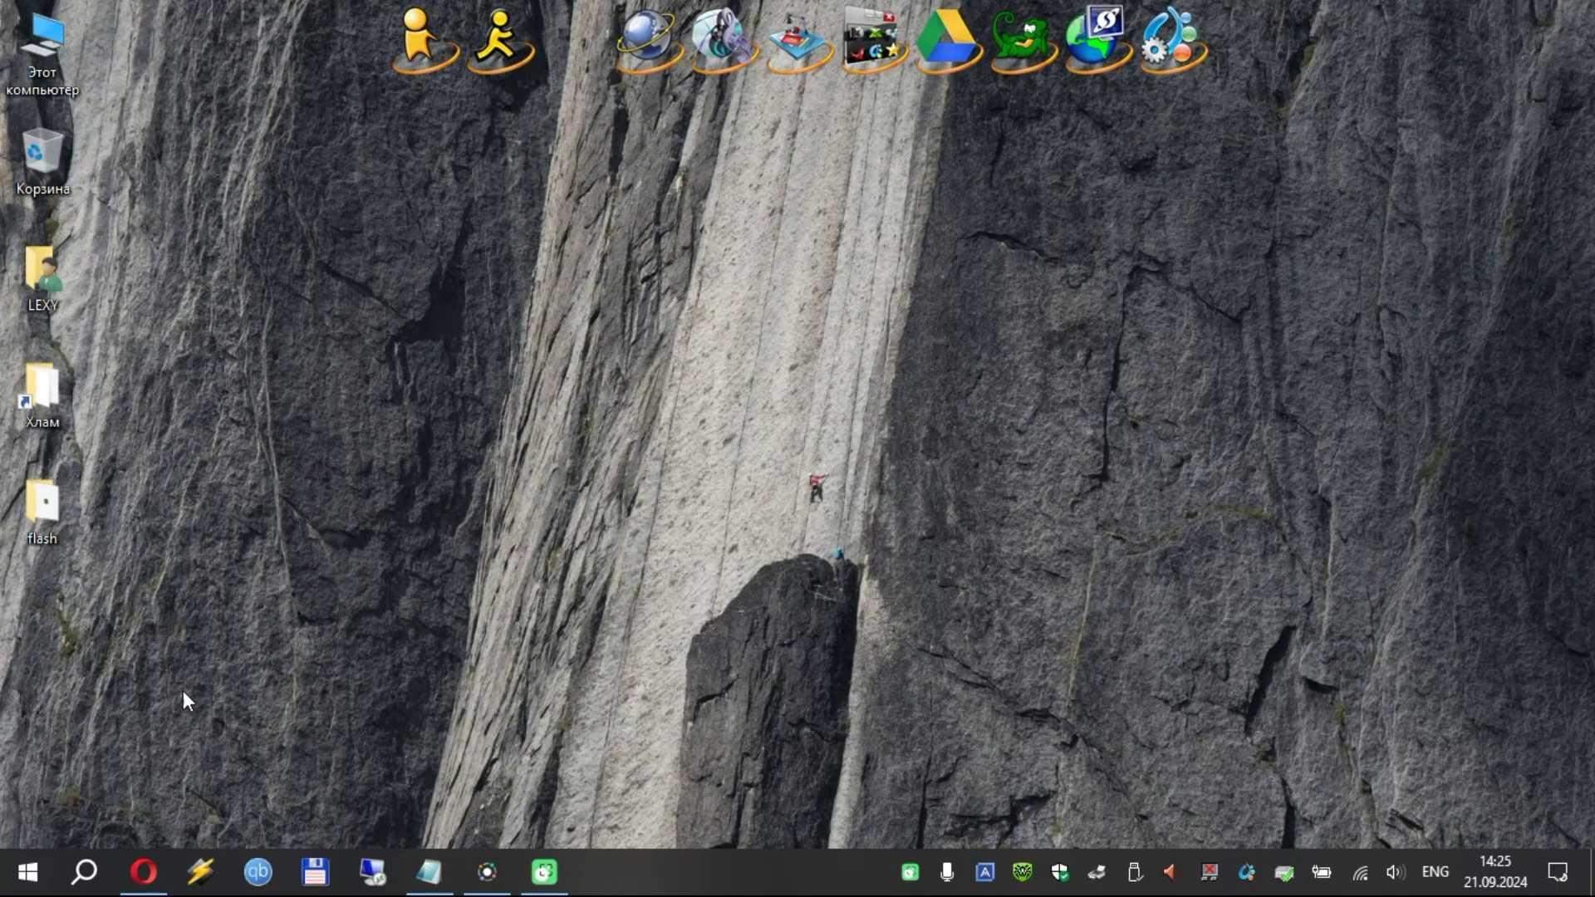
Switch to Opera and view the CheckUDisk 5.4 download page on FlashBoot.ru.
left_click(147, 871)
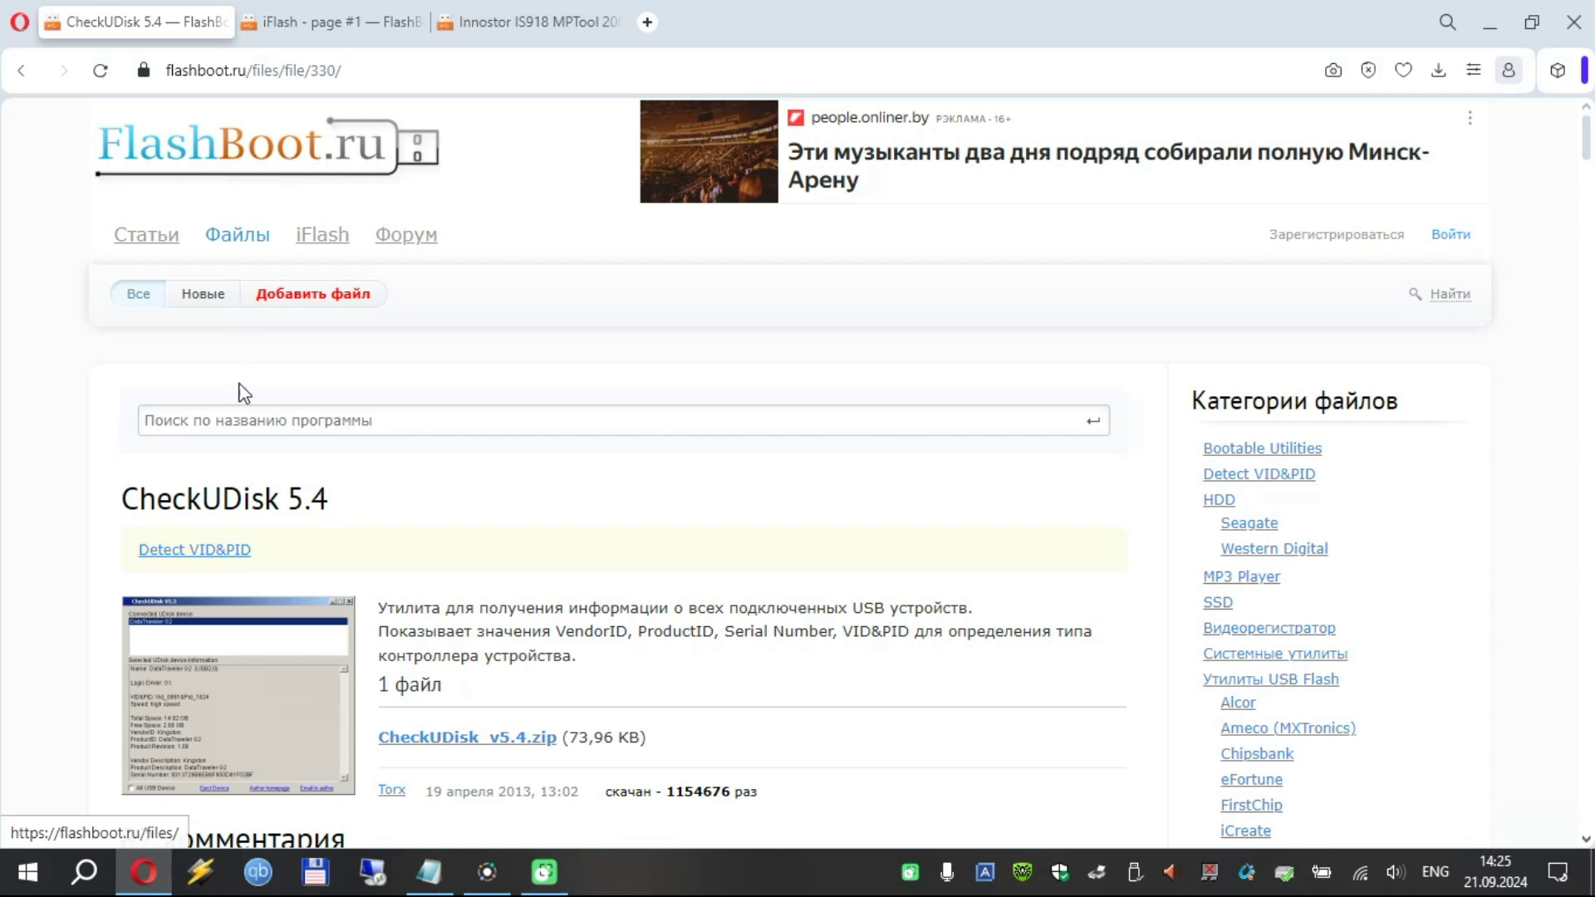
left_click_drag(130, 501, 340, 501)
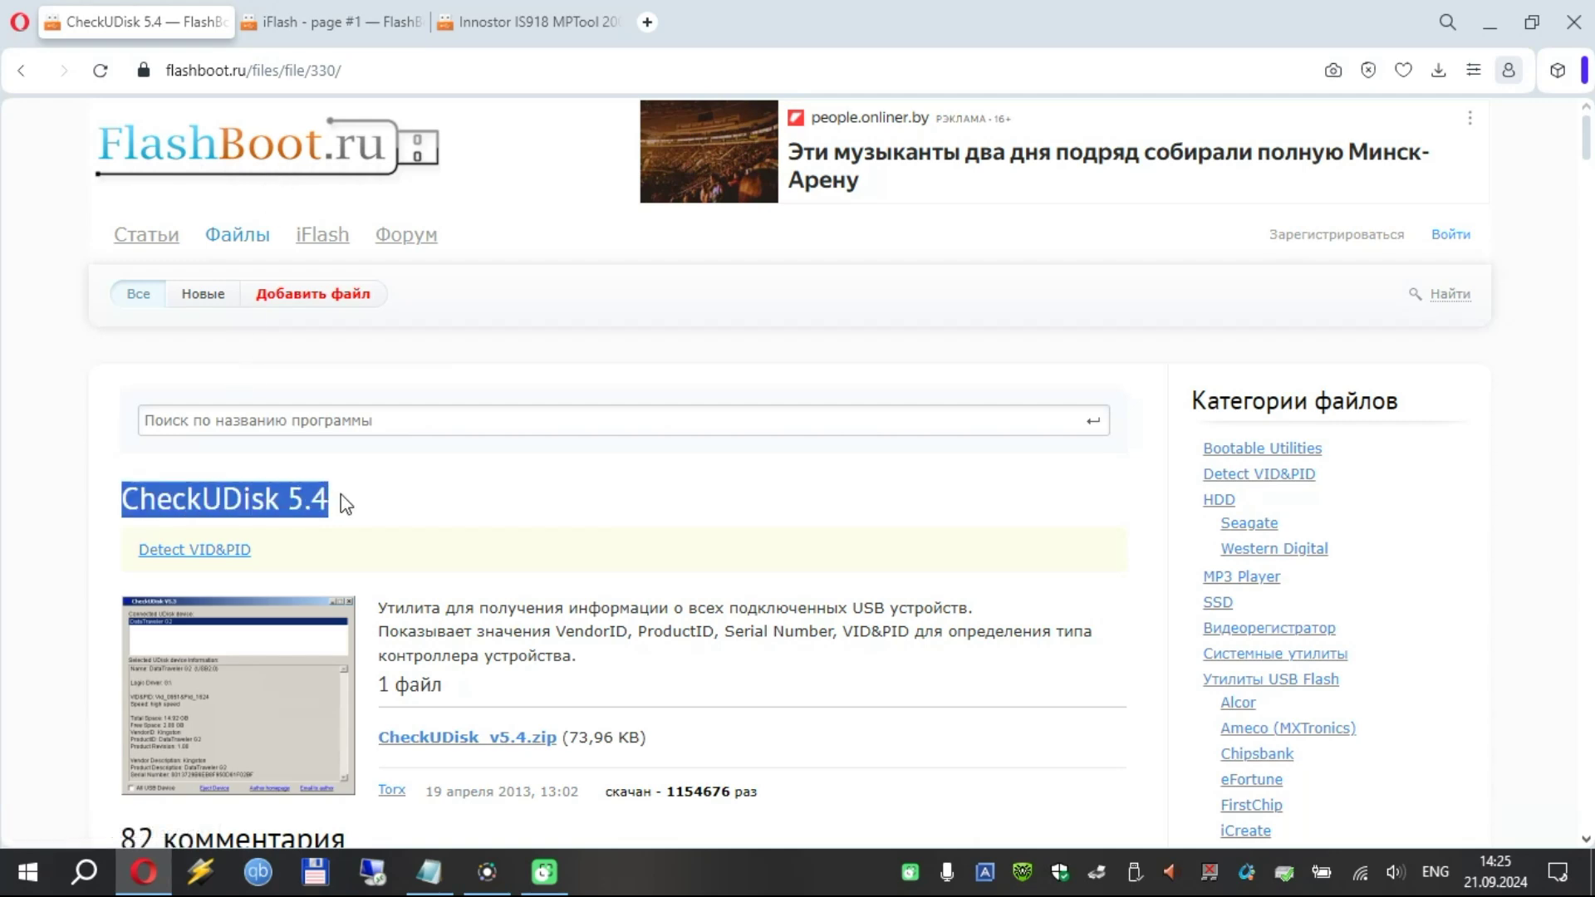
left_click(337, 499)
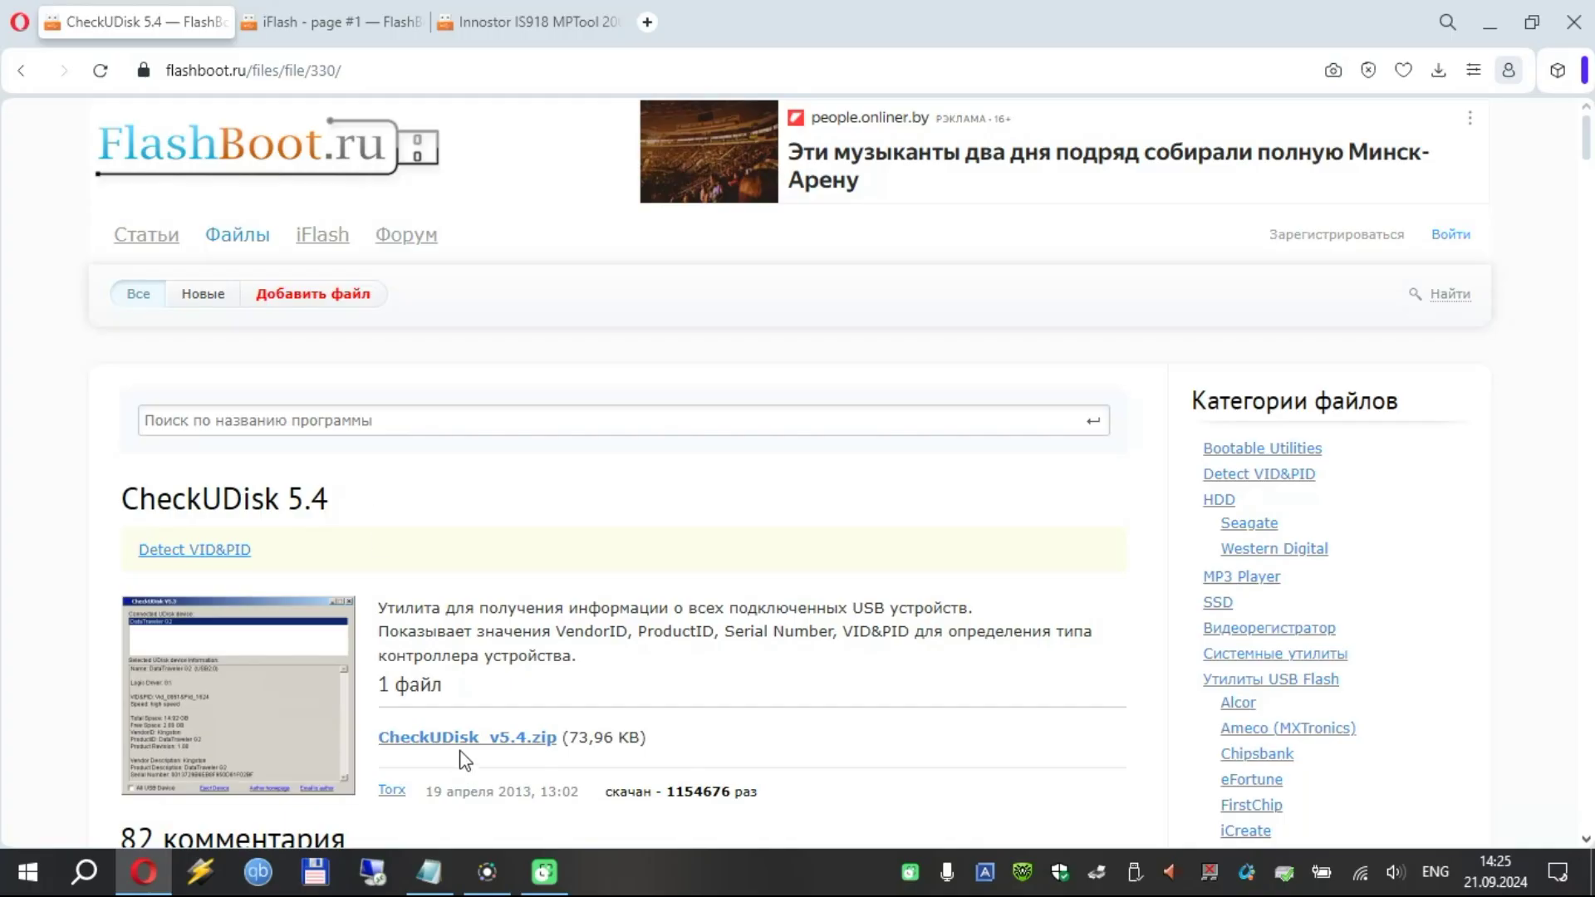
left_click(1492, 25)
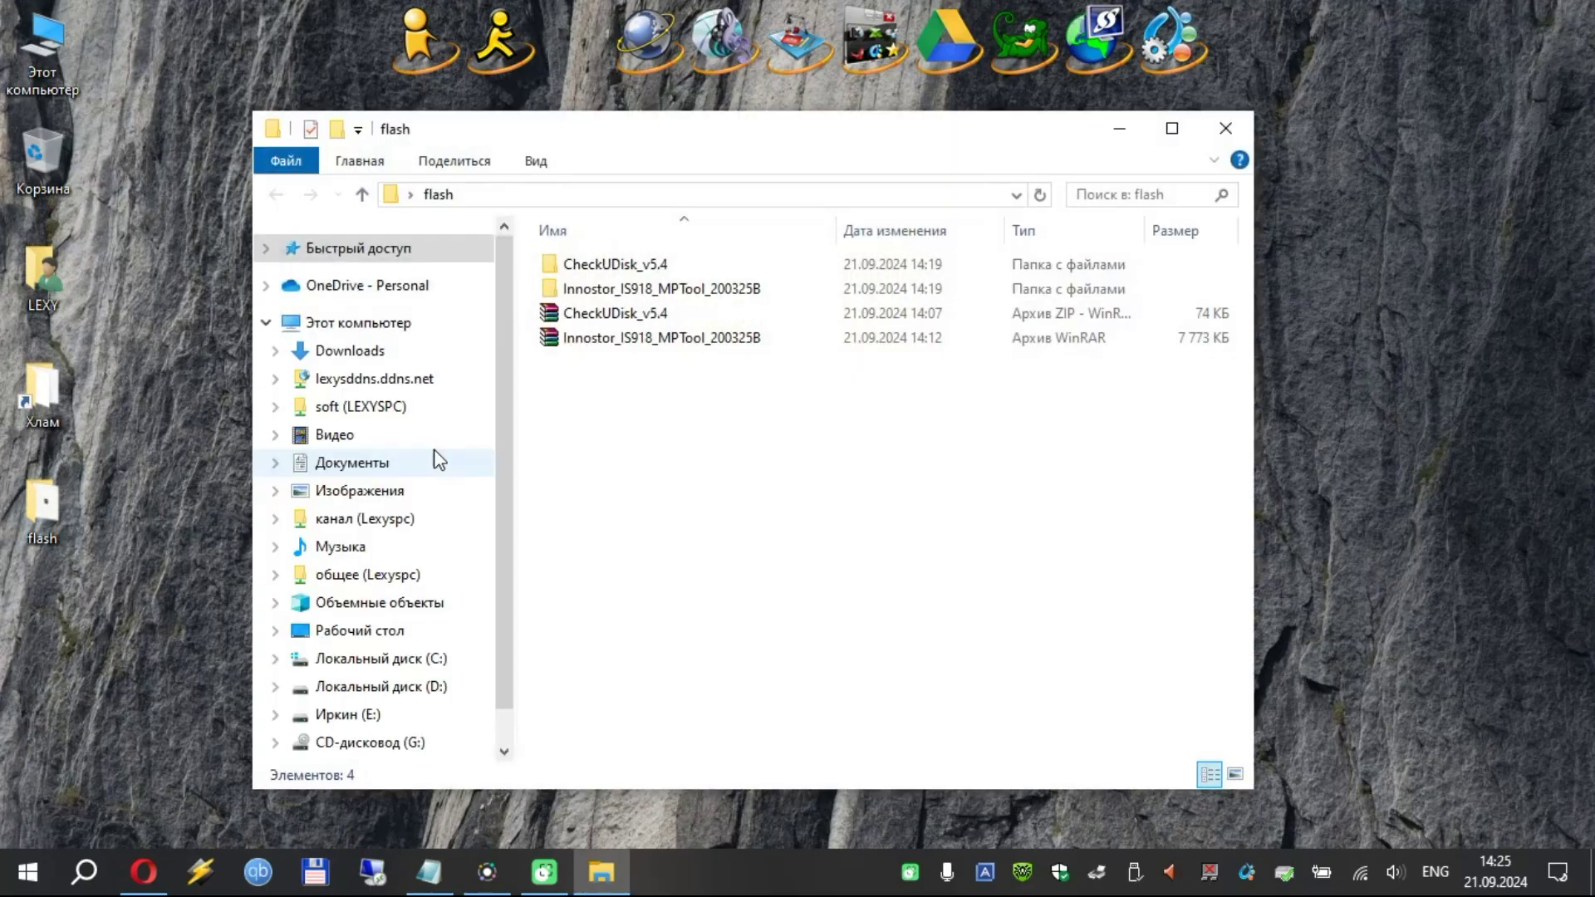
Launch CheckUDisk from the CheckUDisk_v5.4 folder inside the flash folder and make it list all USB devices.
double_click(633, 262)
double_click(635, 271)
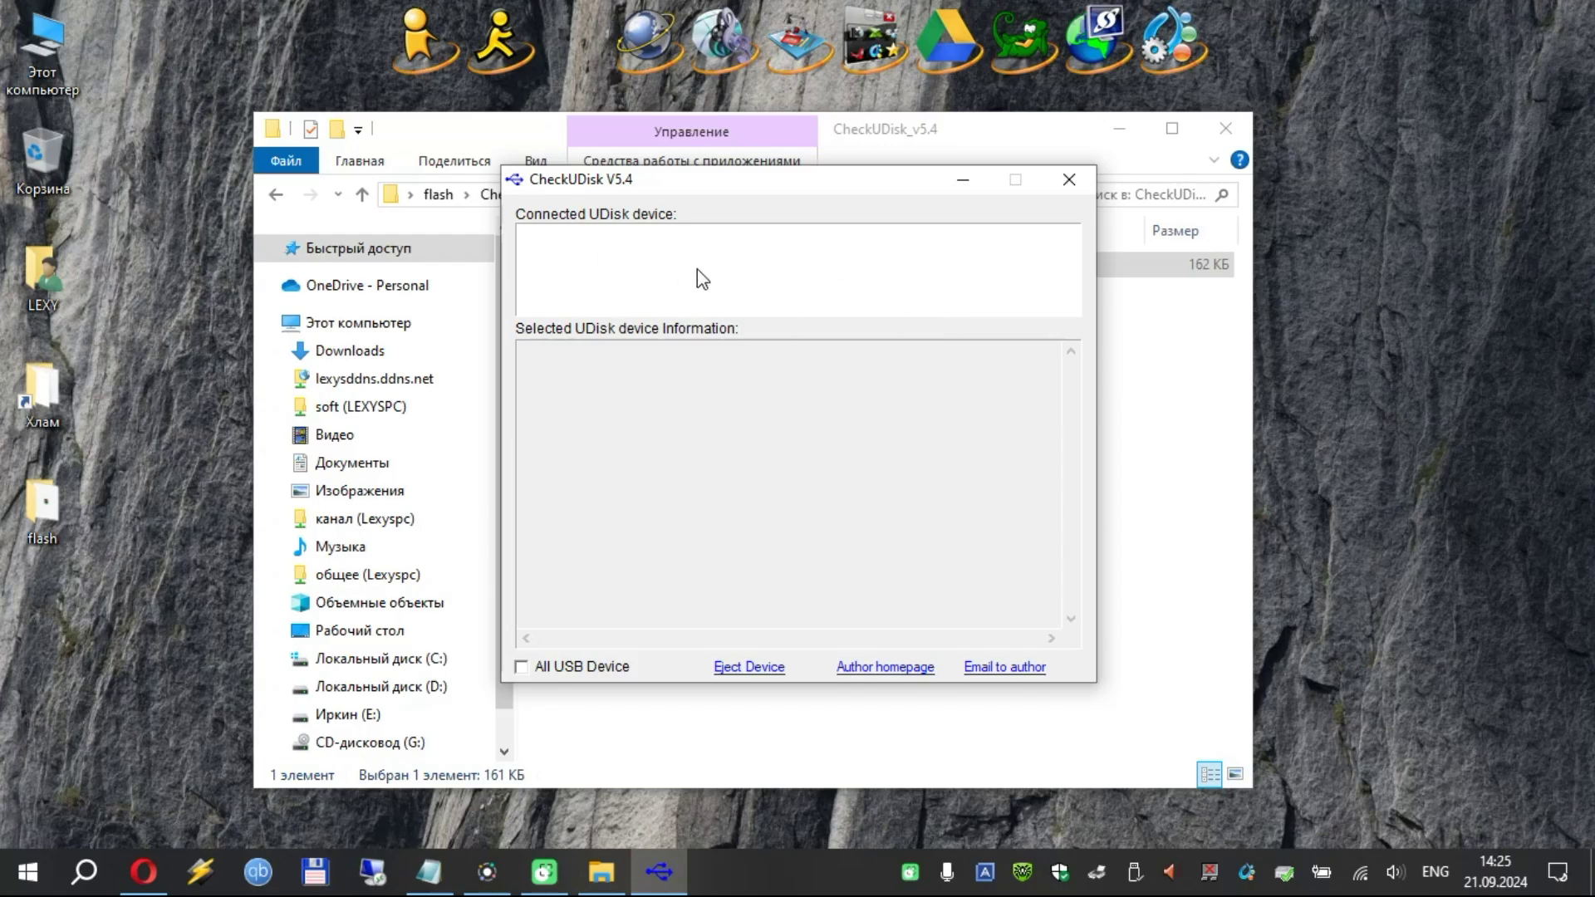
left_click(524, 668)
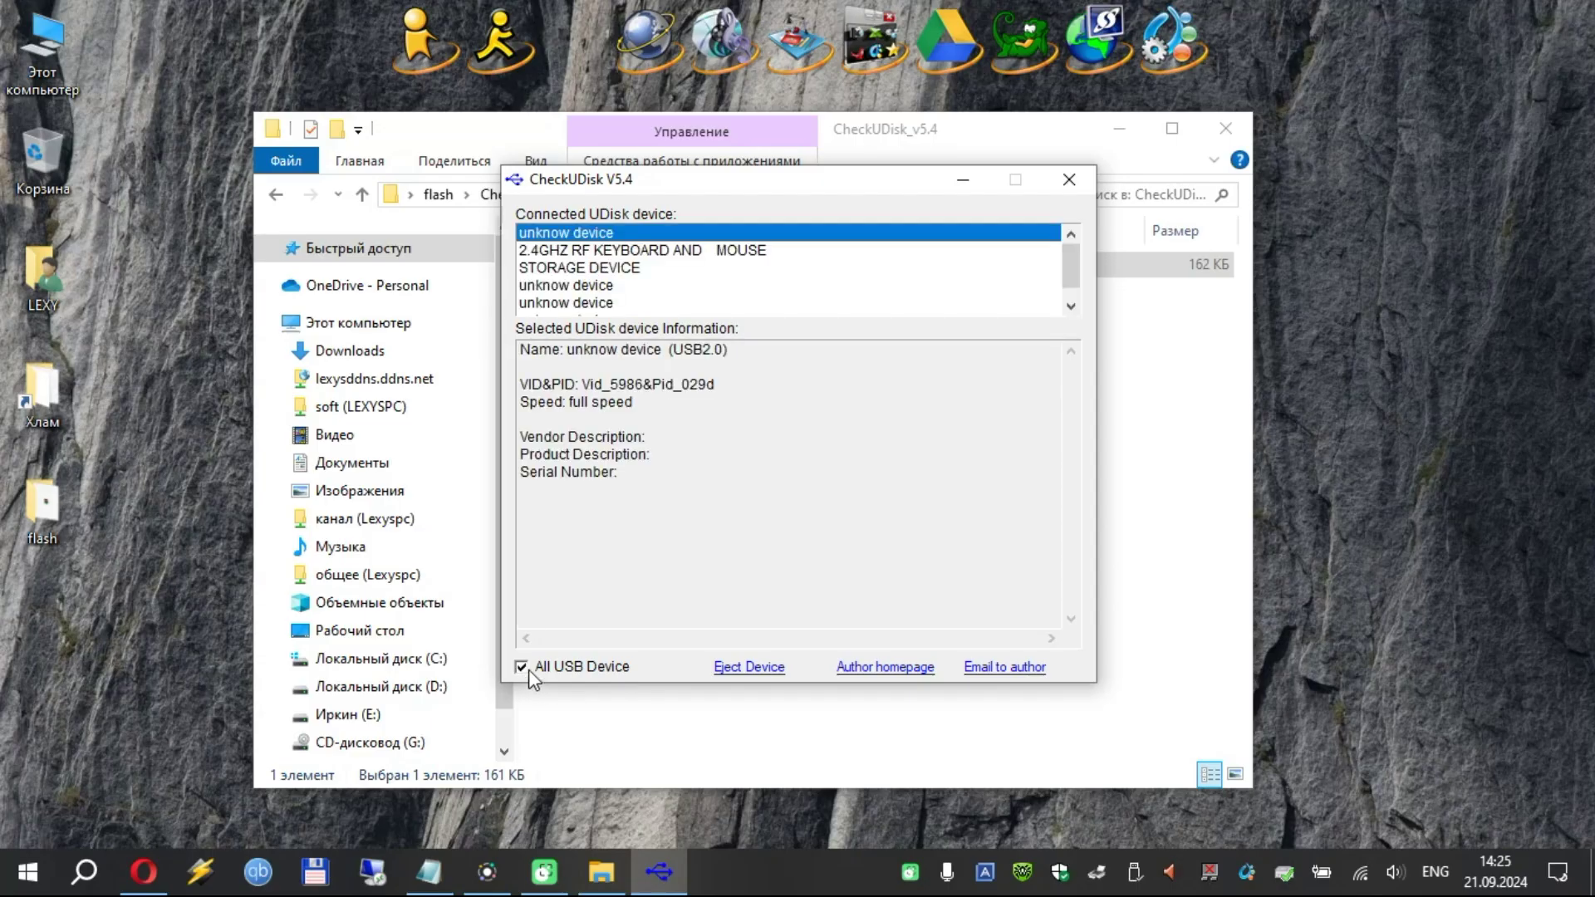
View the device information of STORAGE DEVICE in CheckUDisk and examine its VID&PID line.
left_click(586, 270)
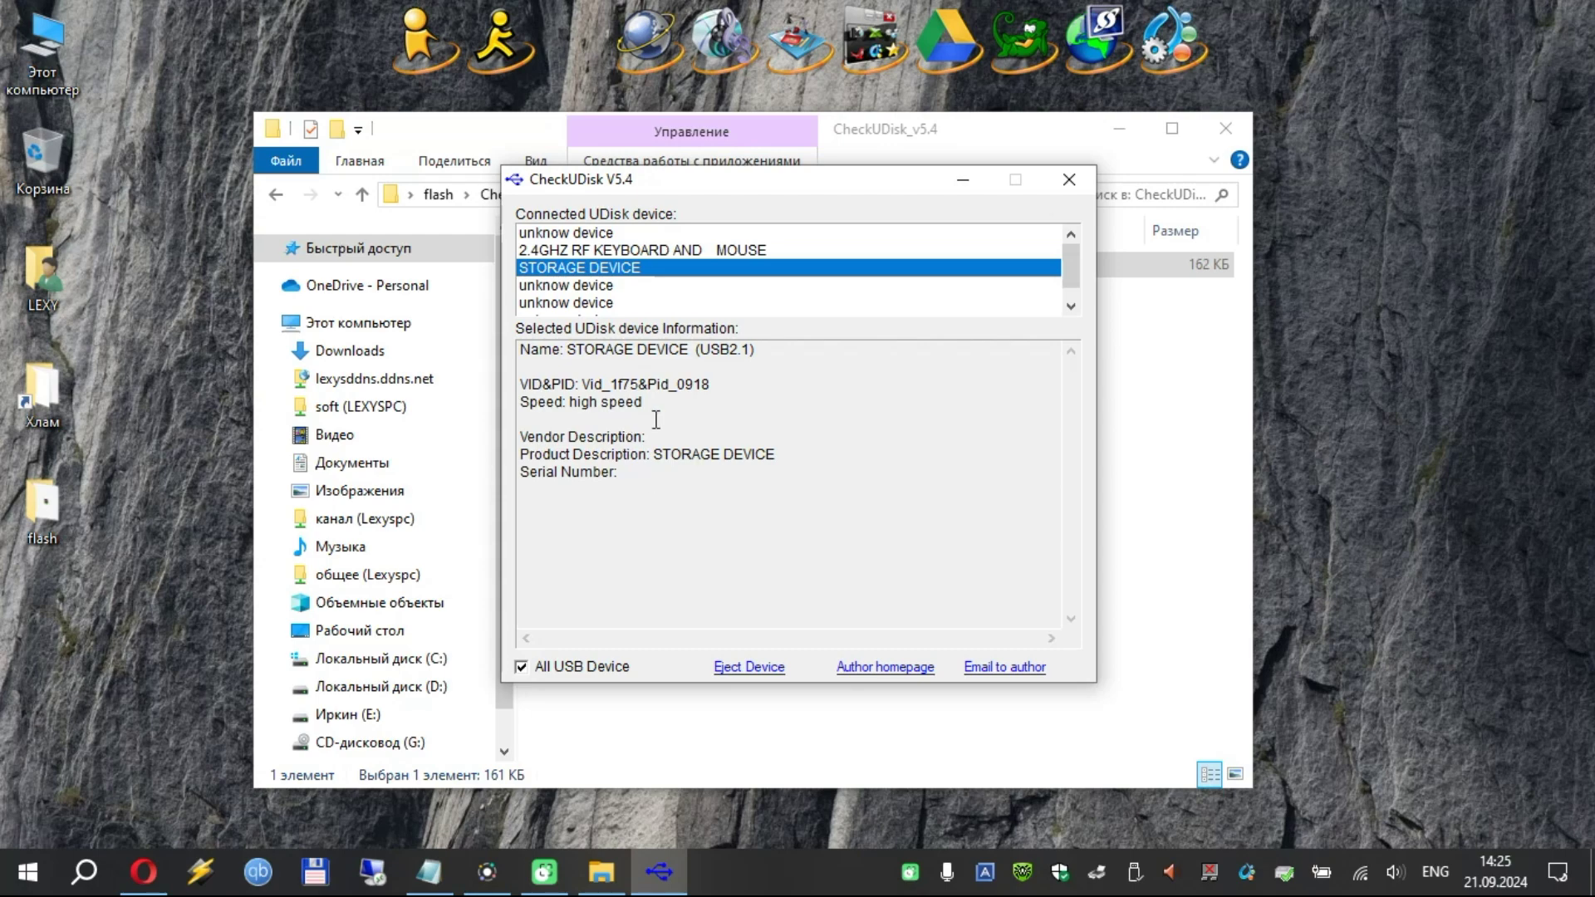
left_click_drag(523, 384, 688, 394)
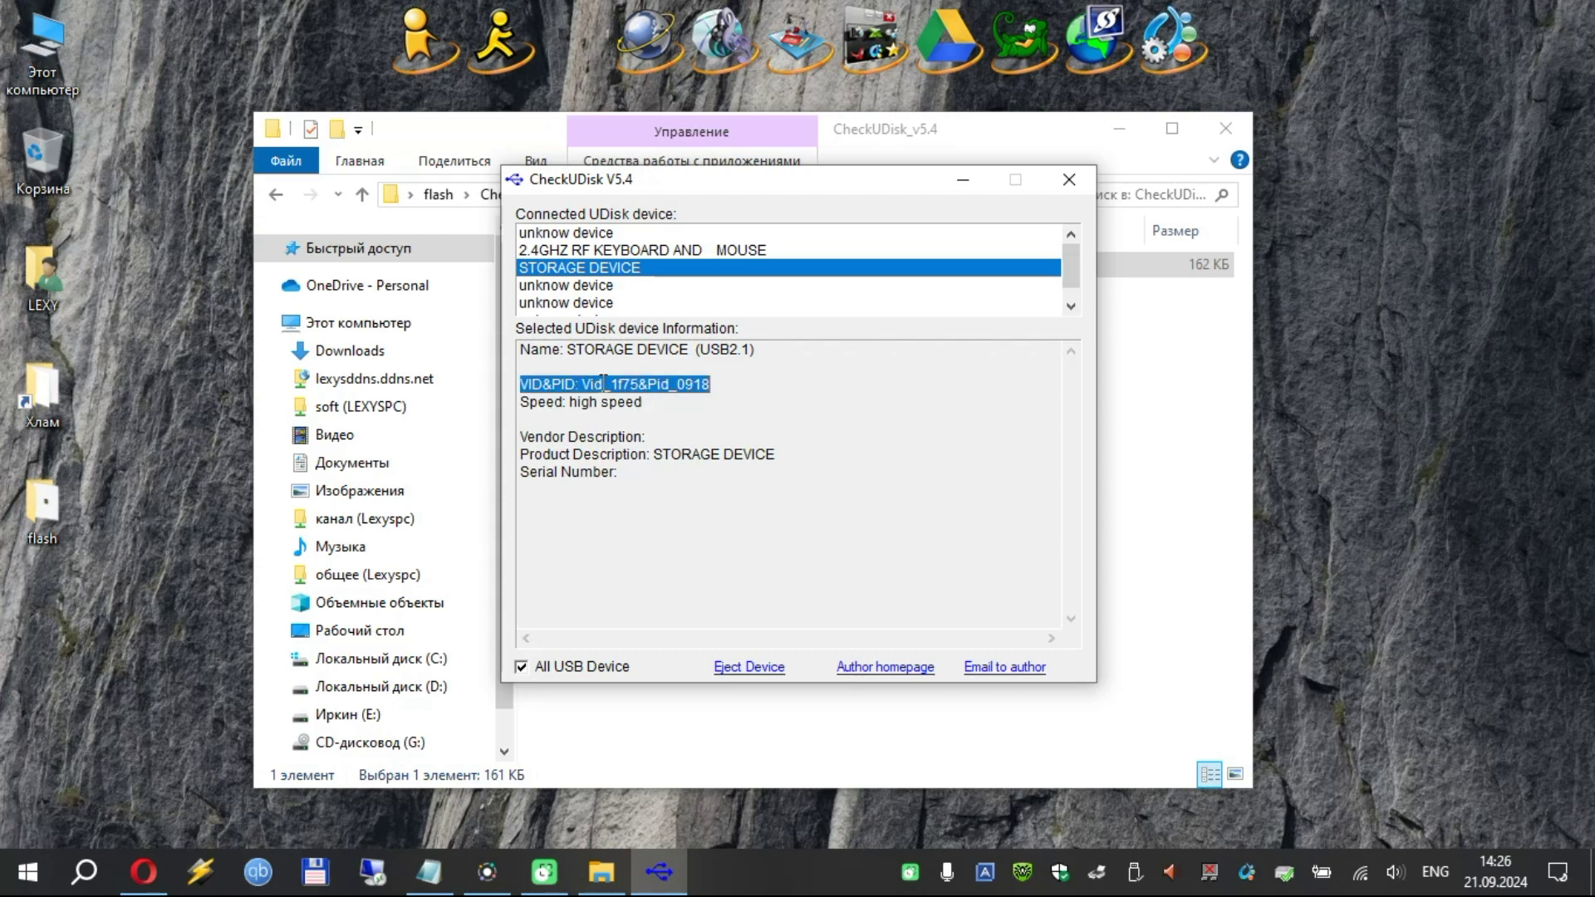
left_click(764, 387)
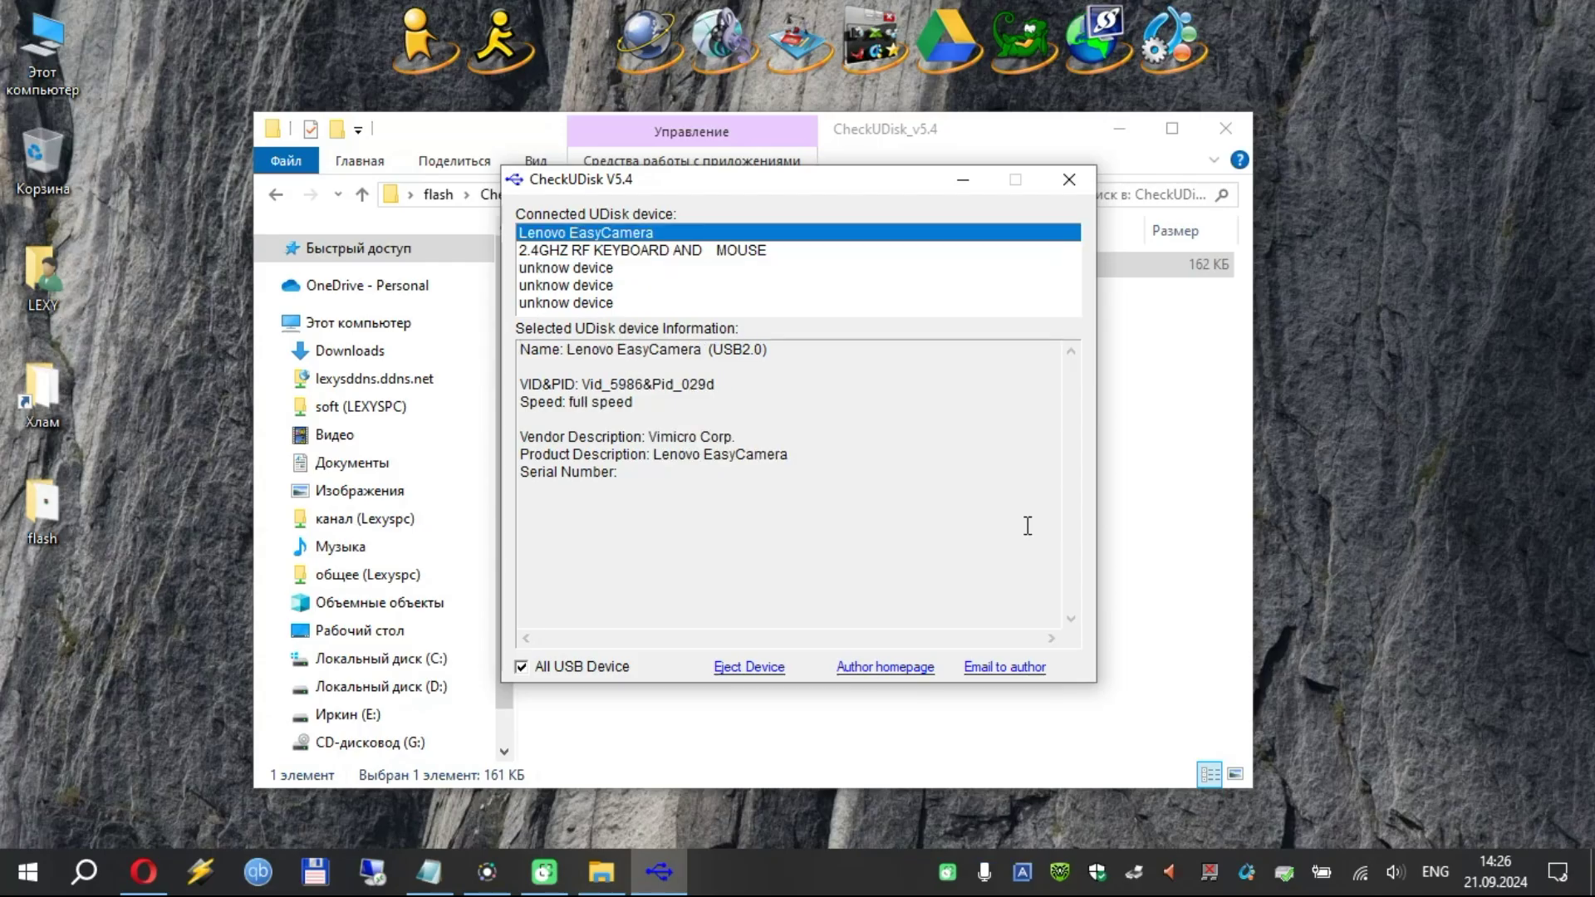
Go through the other connected USB devices in the list and compare their device information.
left_click(605, 267)
left_click(609, 285)
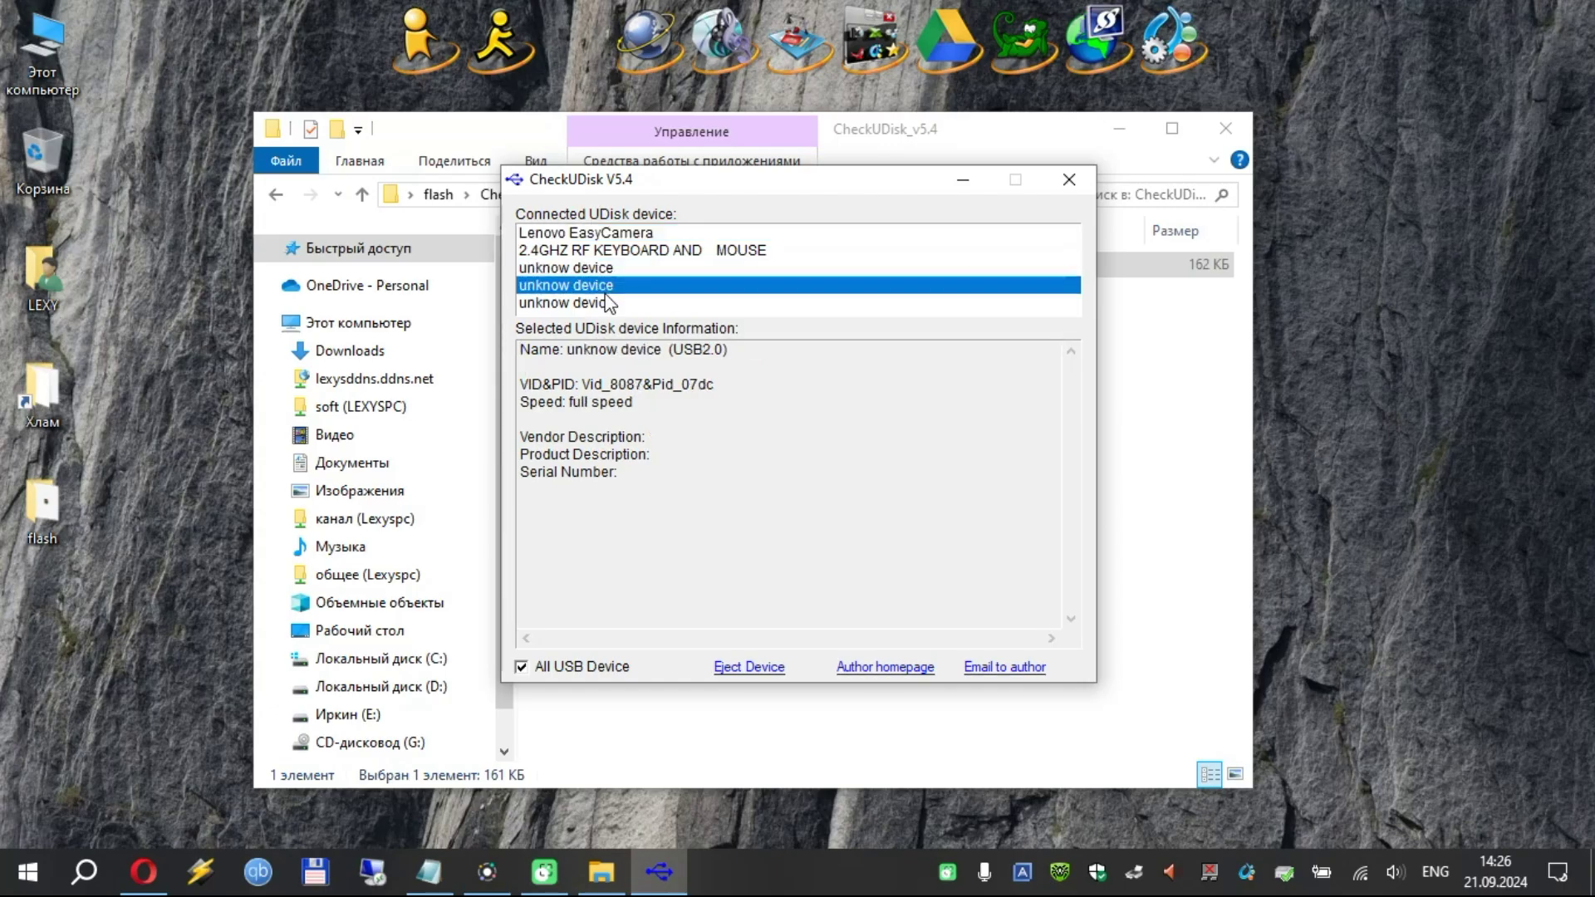
left_click(607, 304)
left_click(611, 252)
left_click(602, 234)
left_click(581, 251)
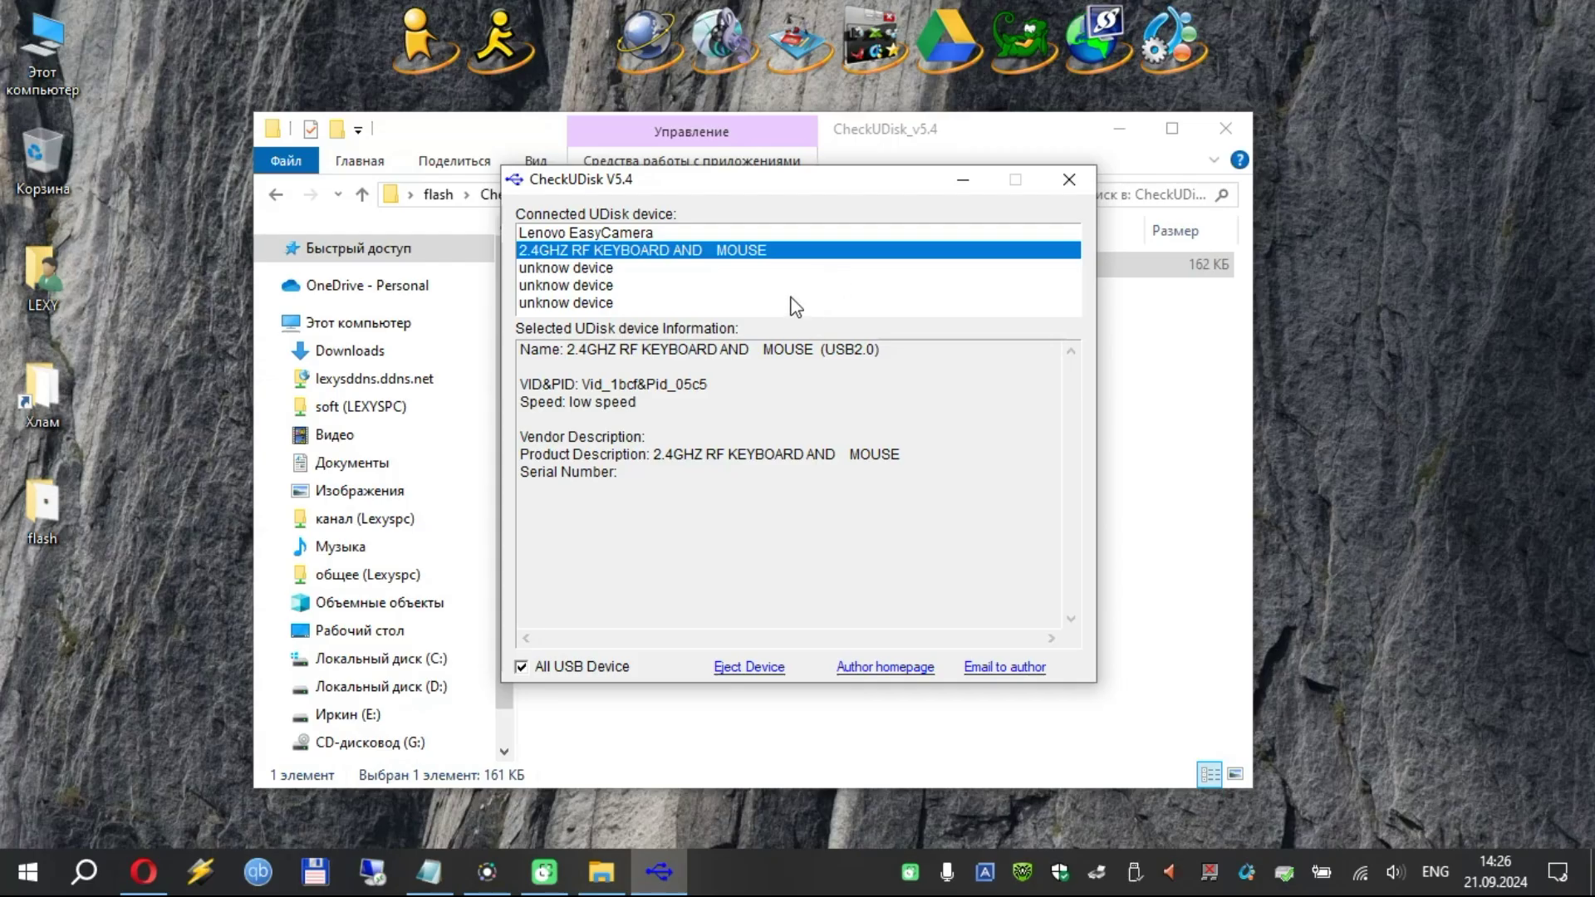
Copy the VID&PID line of STORAGE DEVICE into the open Notepad document, and close CheckUDisk and its folder window.
left_click(618, 269)
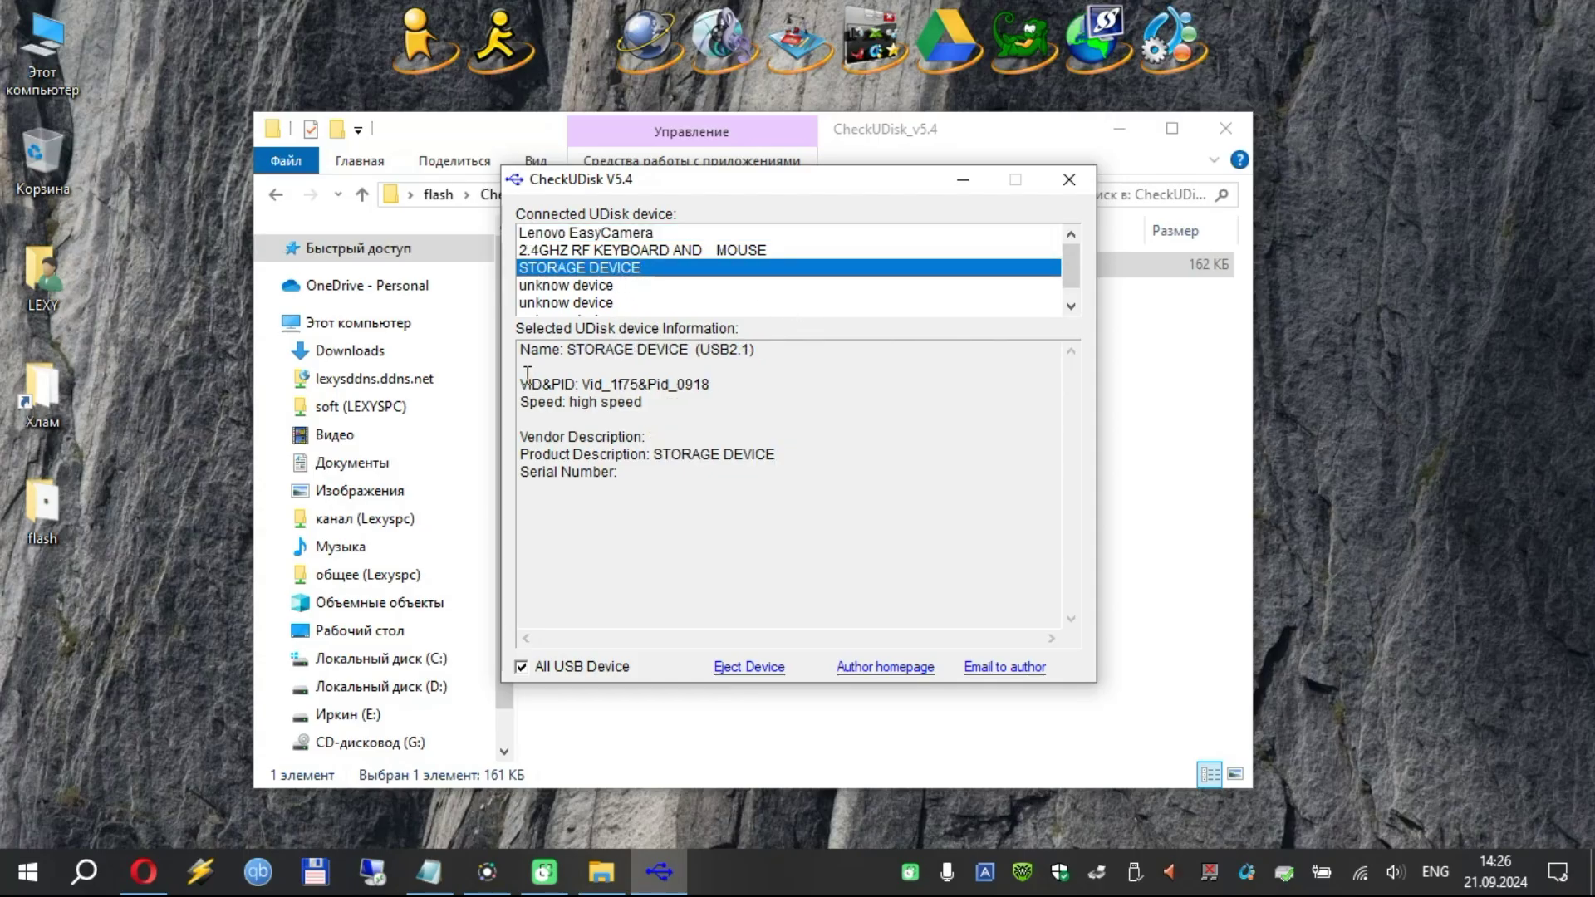
left_click_drag(554, 380, 715, 384)
key("ctrl+c")
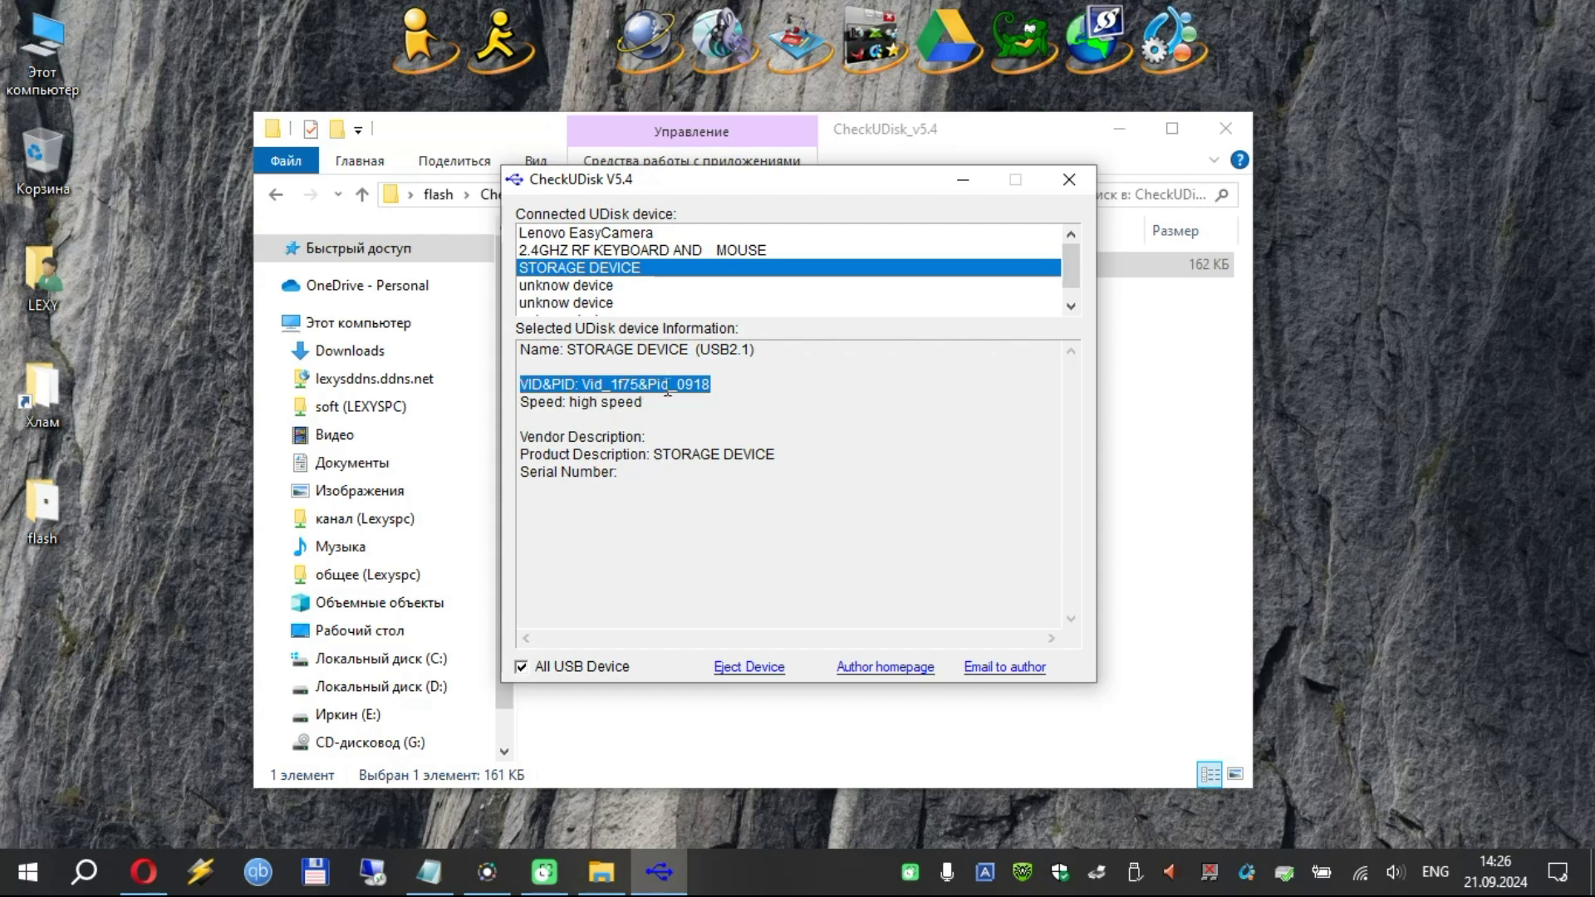
left_click(429, 872)
key("ctrl+v")
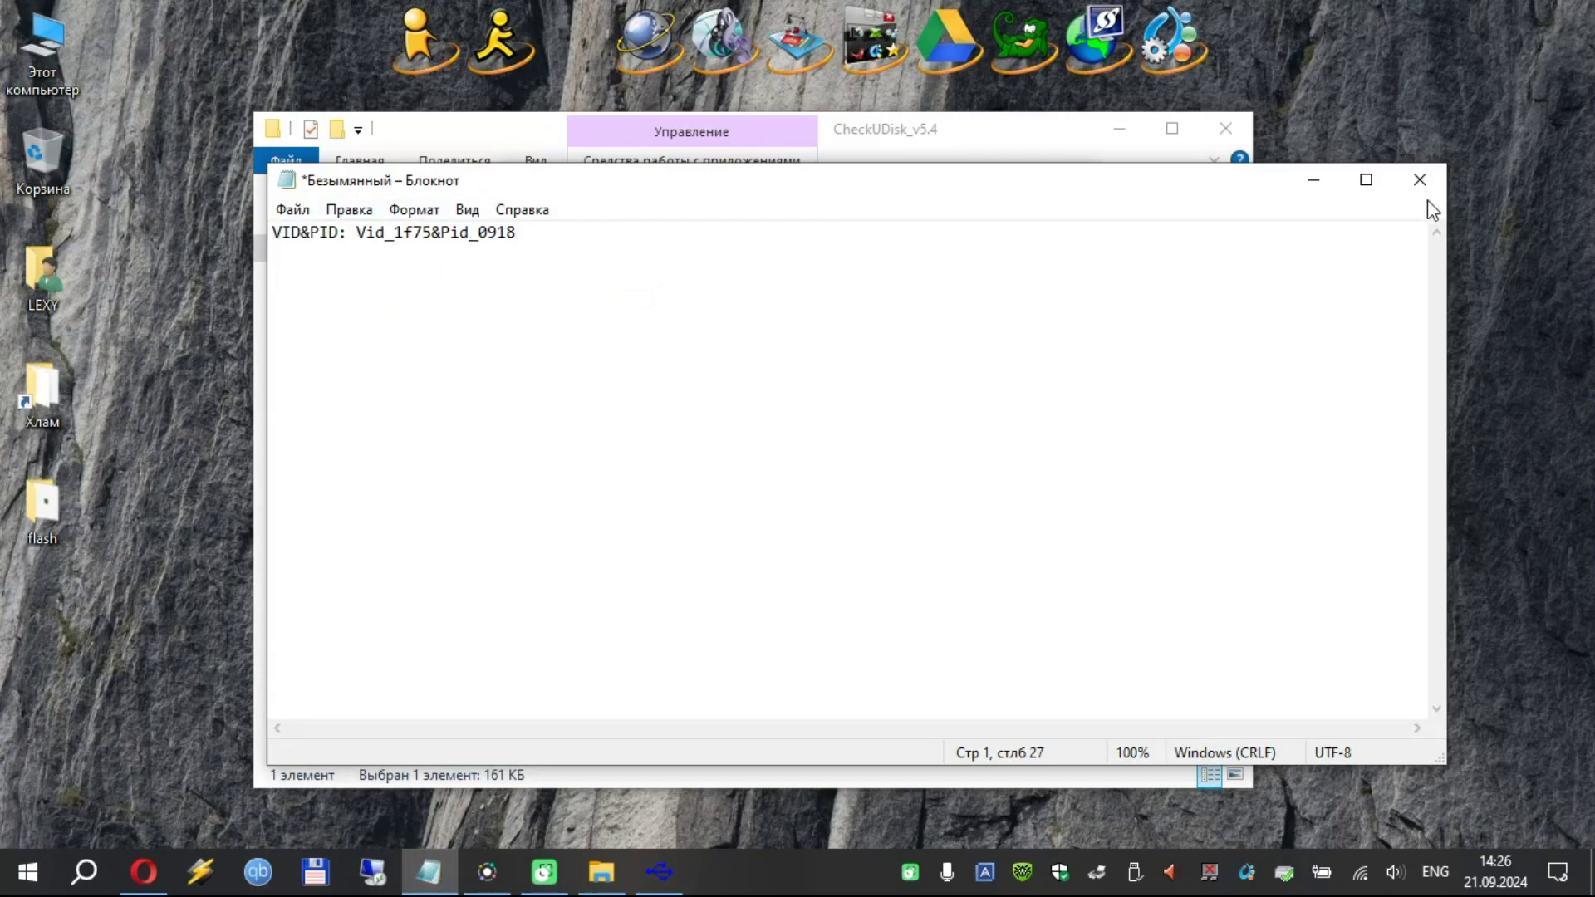
left_click(1317, 187)
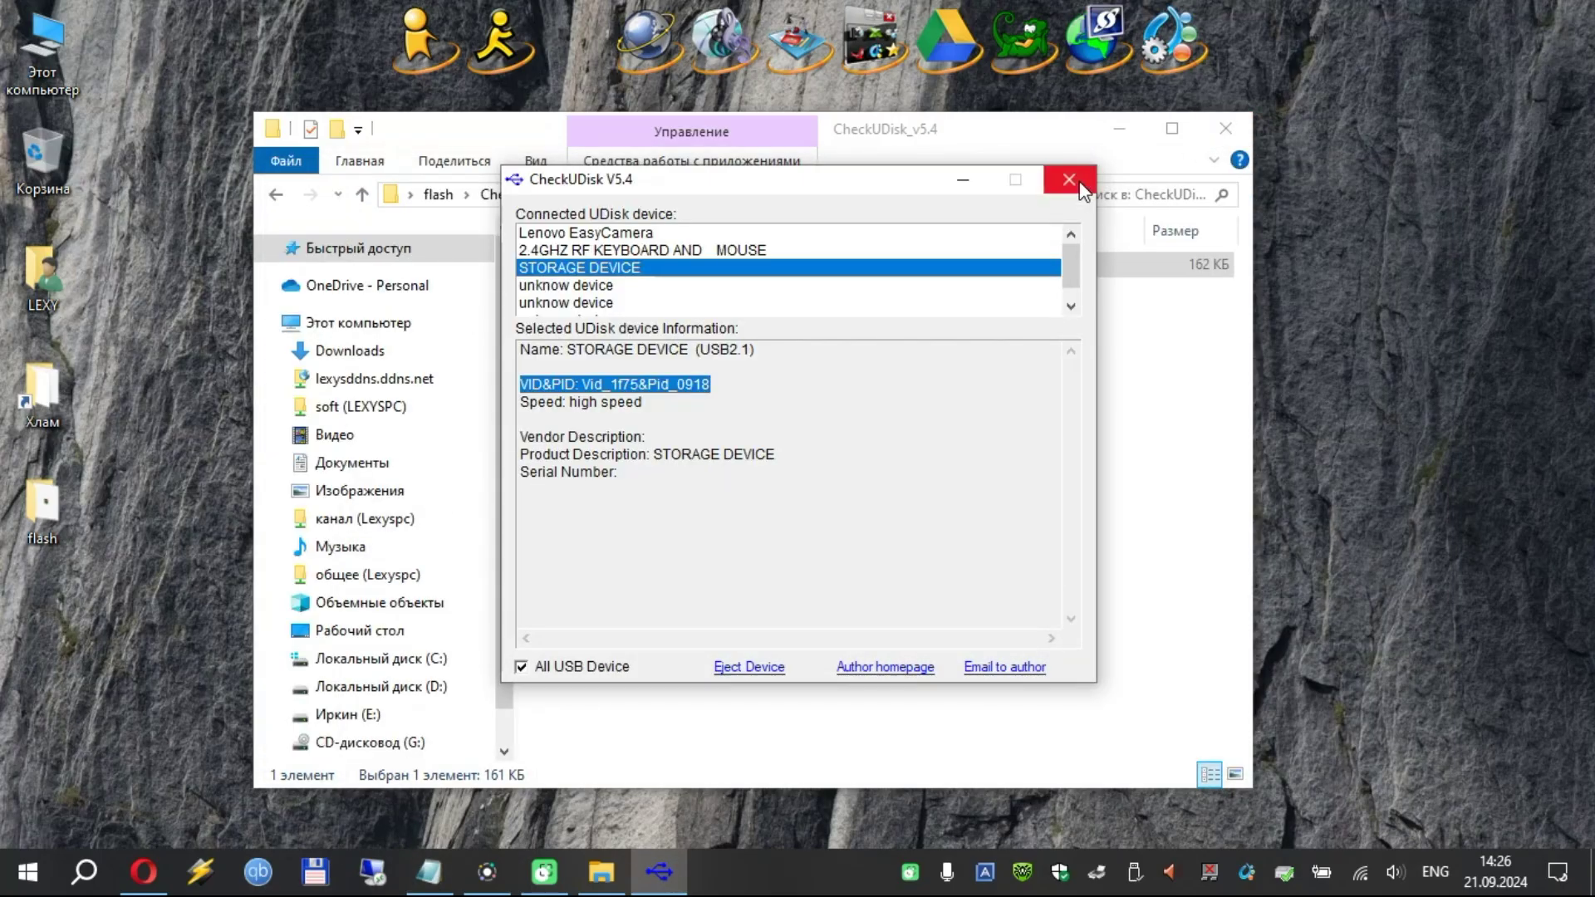
left_click(1071, 178)
left_click(1225, 128)
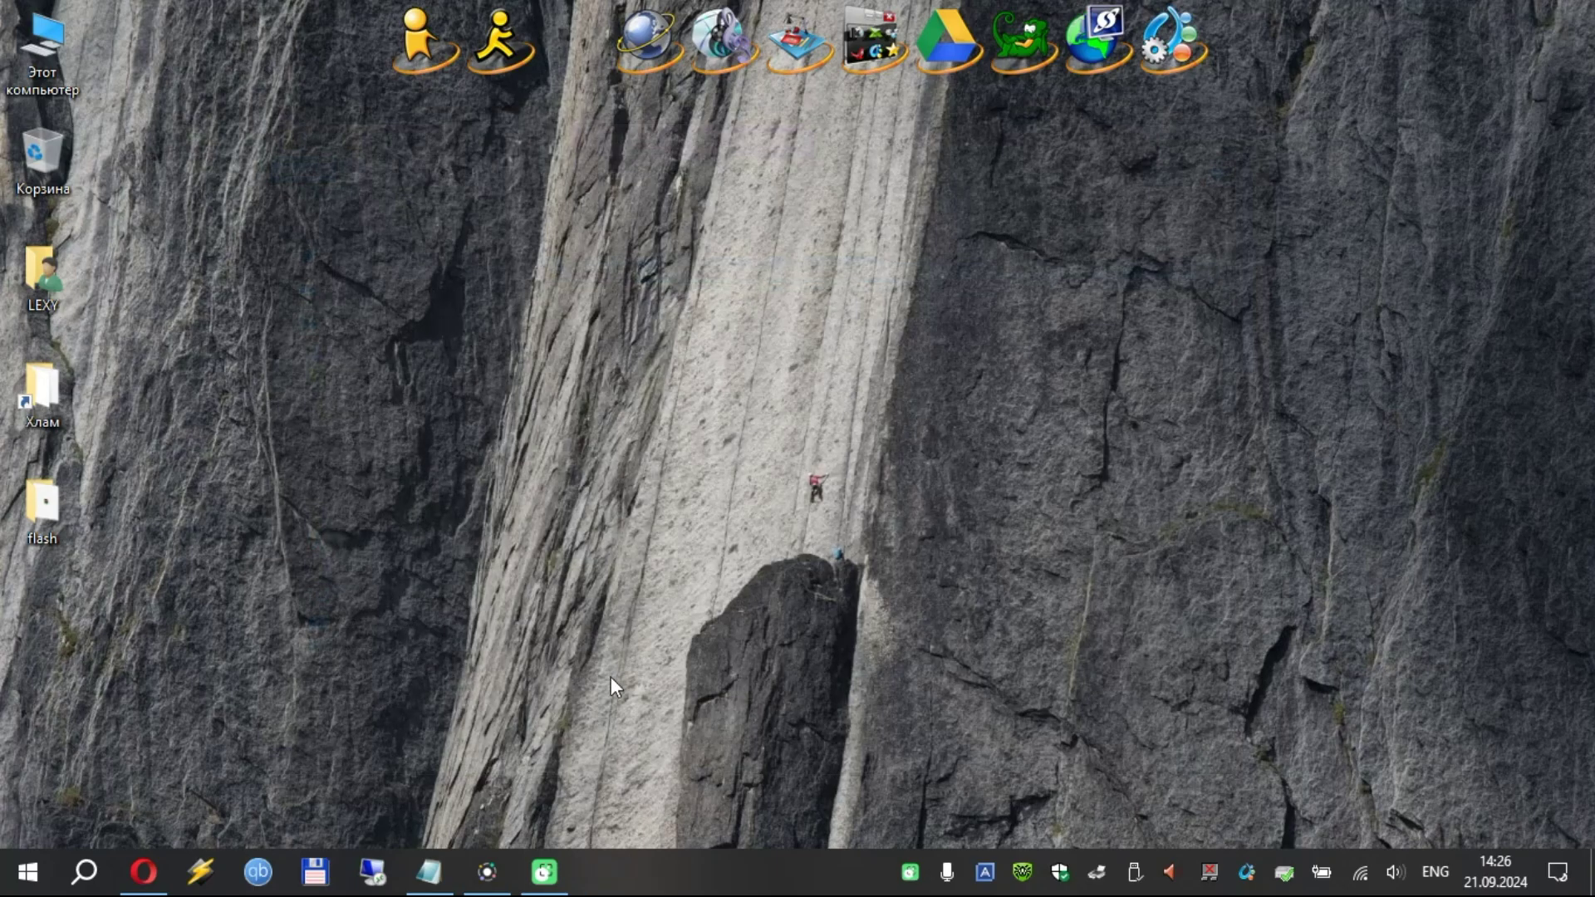
Search the iFlash database on FlashBoot.ru in Opera for VID 1f75 and PID 0918.
left_click(142, 872)
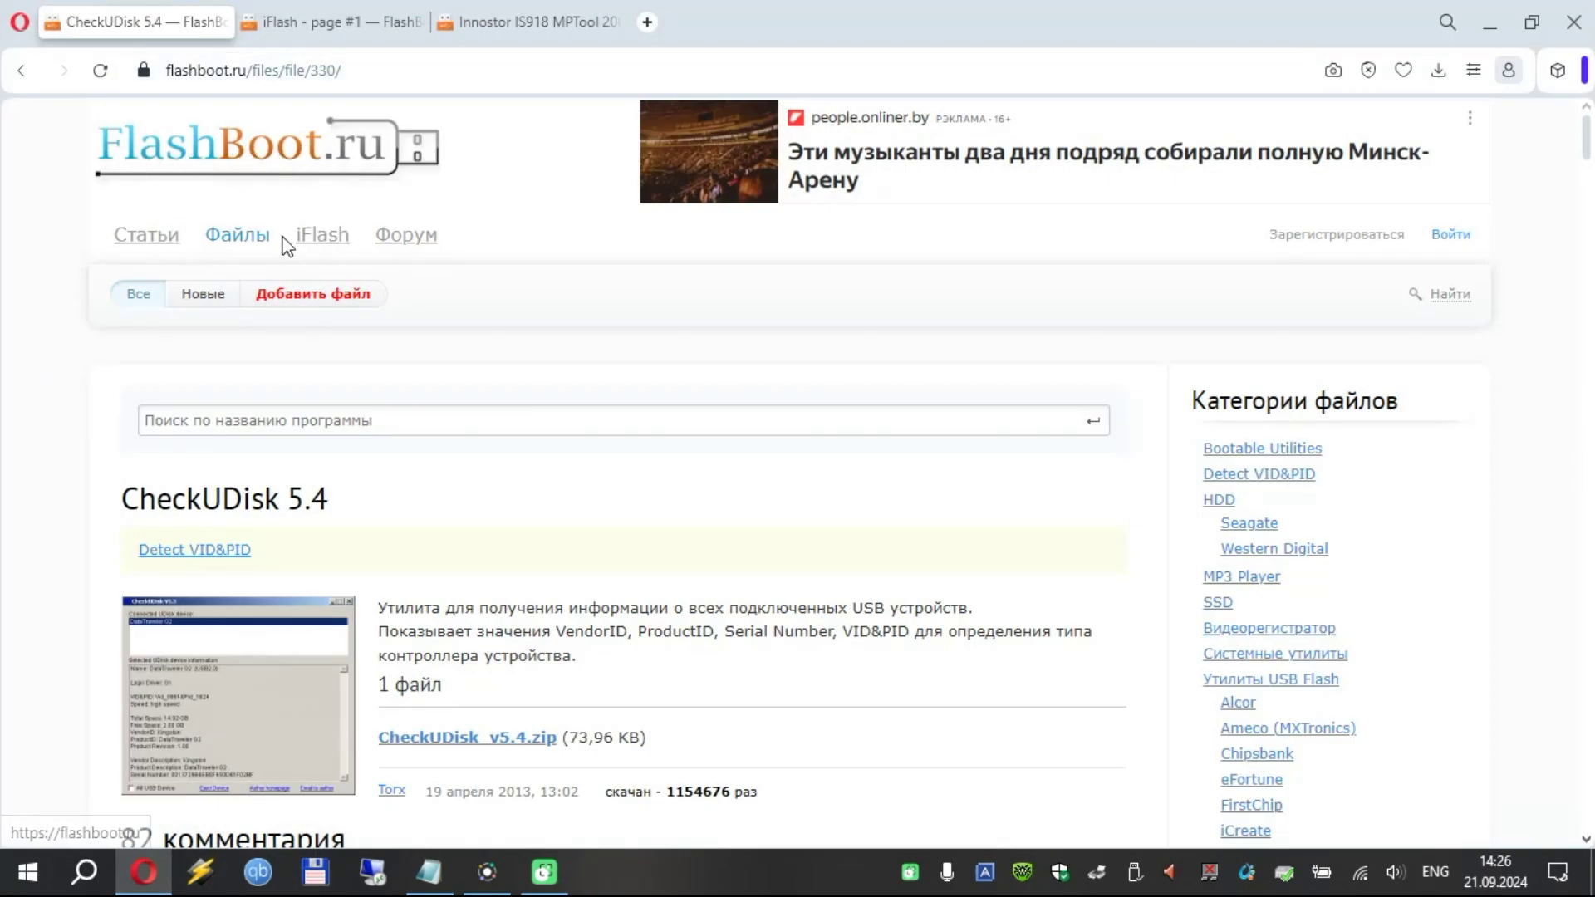
left_click(318, 241)
left_click(522, 446)
left_click(693, 444)
left_click(526, 445)
left_click(520, 485)
left_click(648, 439)
left_click(680, 487)
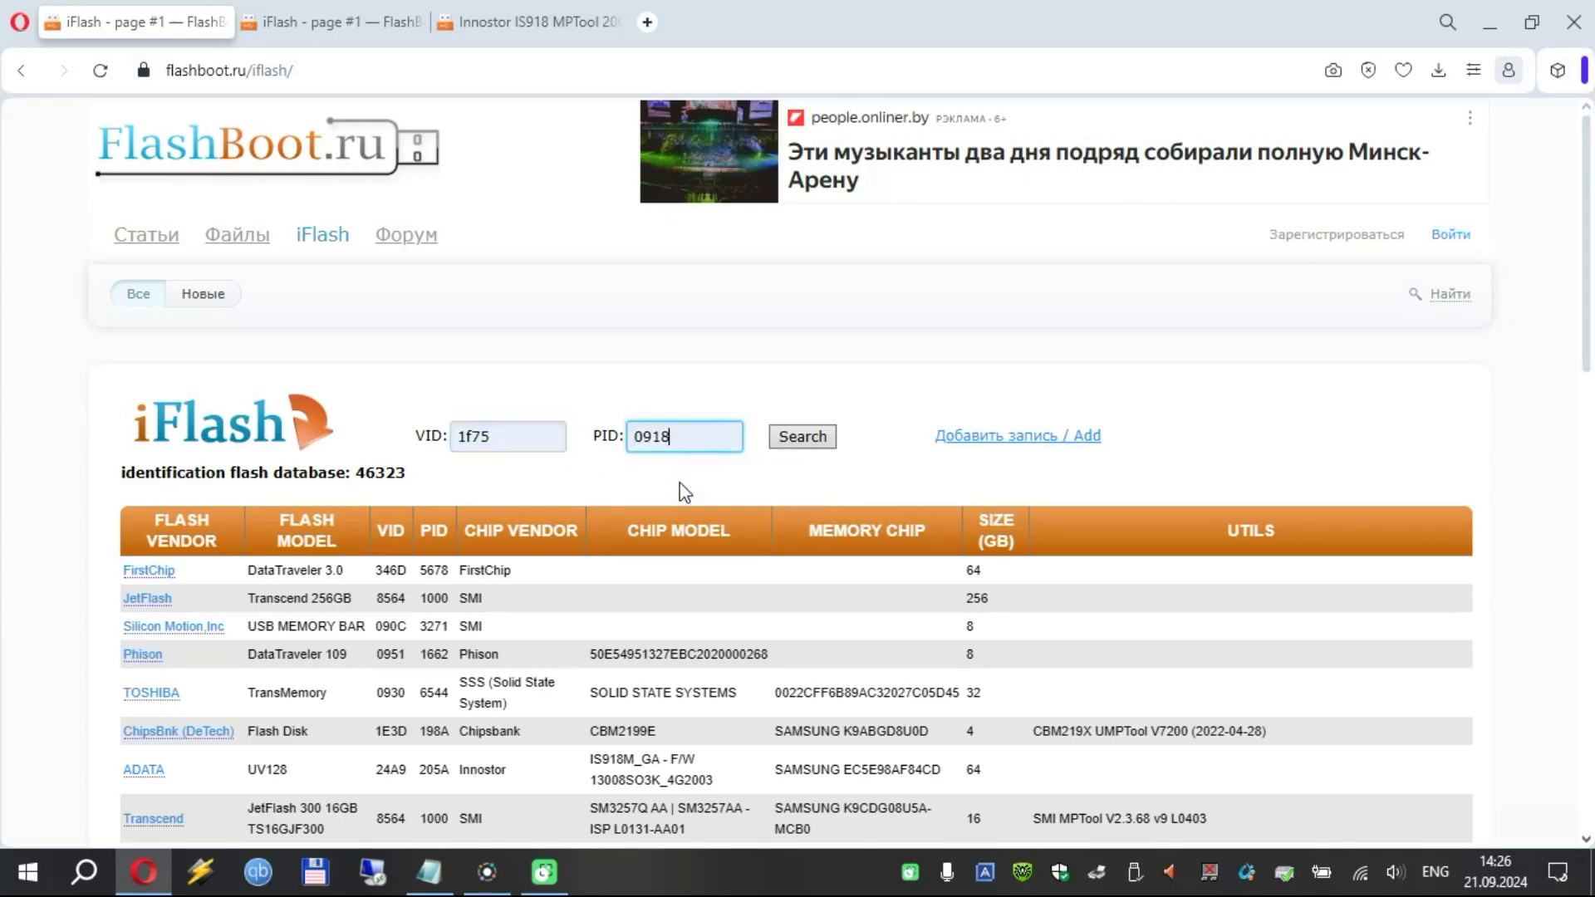
left_click(799, 442)
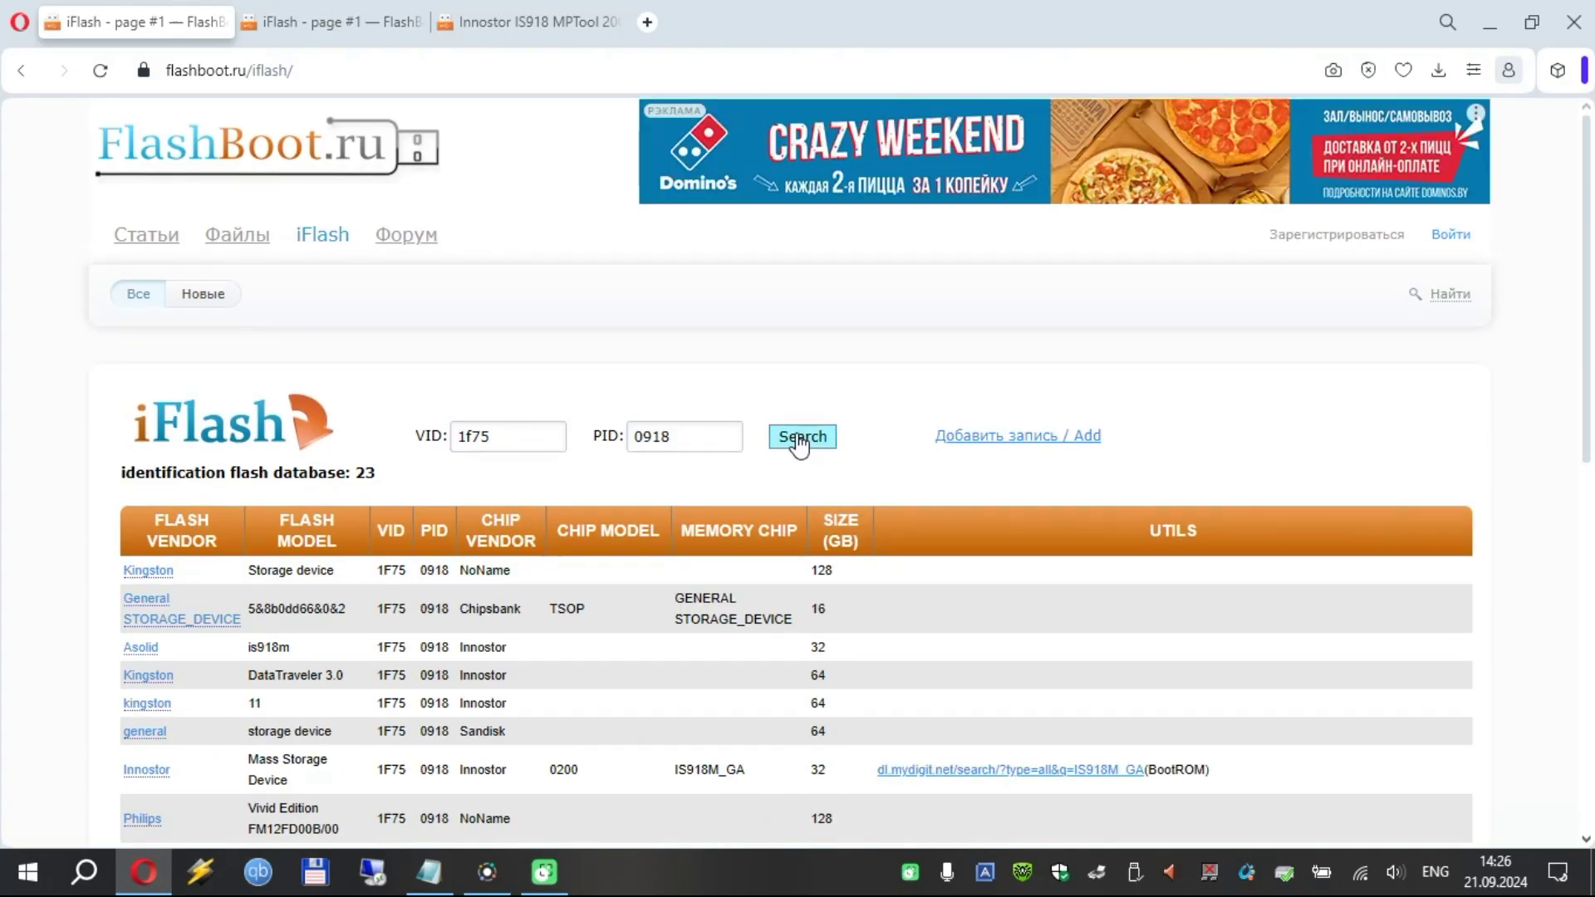
Examine the iFlash results table, comparing flash vendor, model, chip vendor, size and recommended utility for each entry.
scroll(776, 591, "down", 5)
scroll(777, 581, "up", 2)
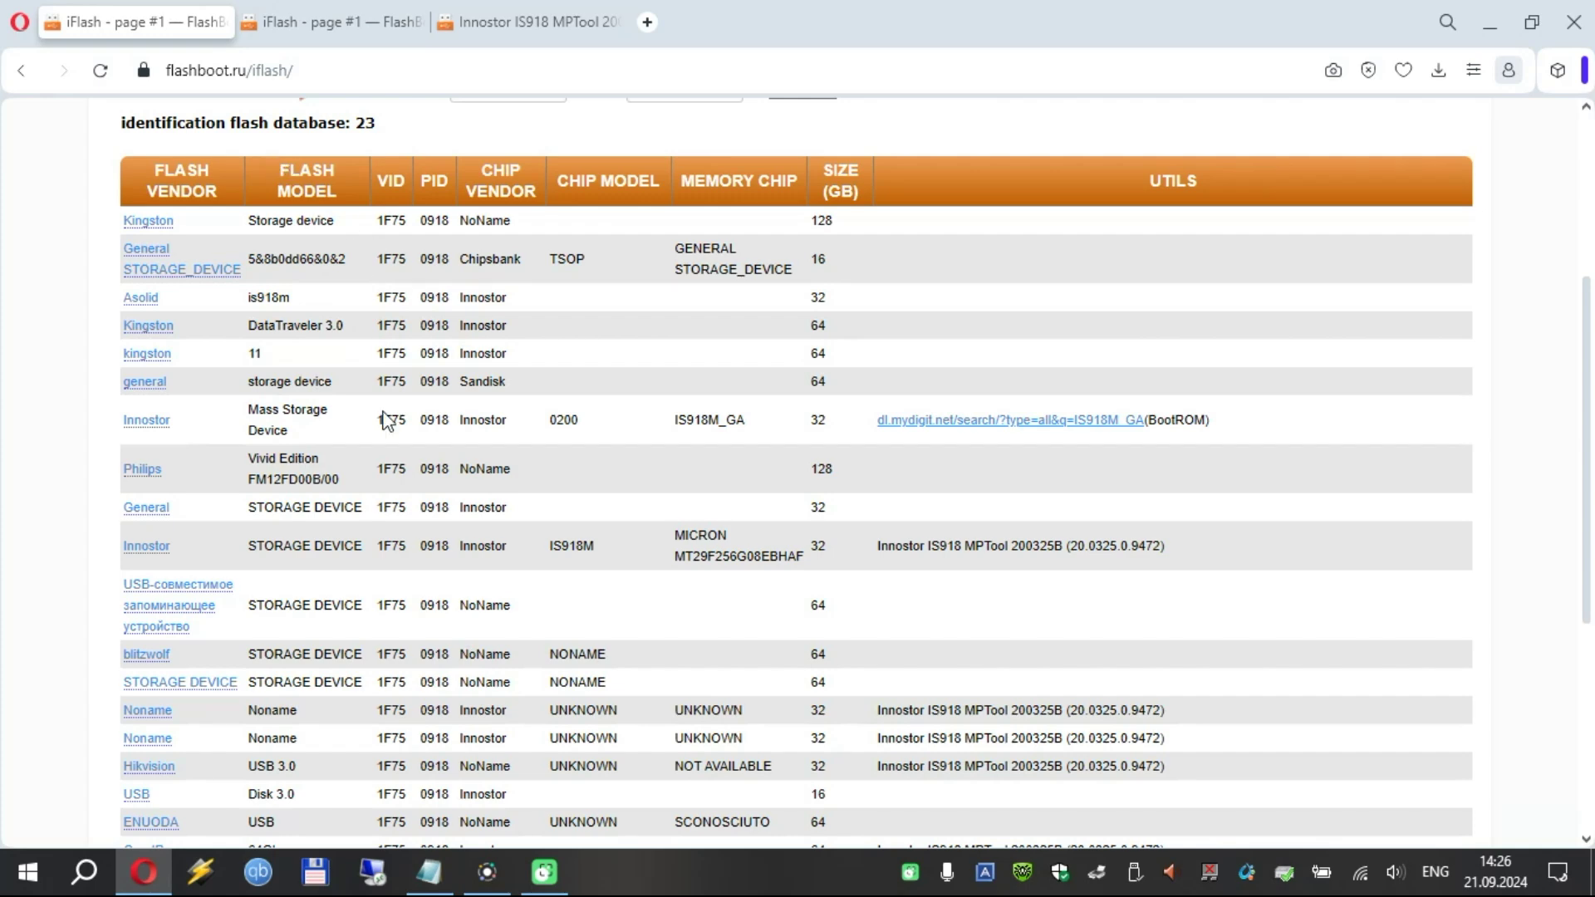
scroll(422, 715, "down", 3)
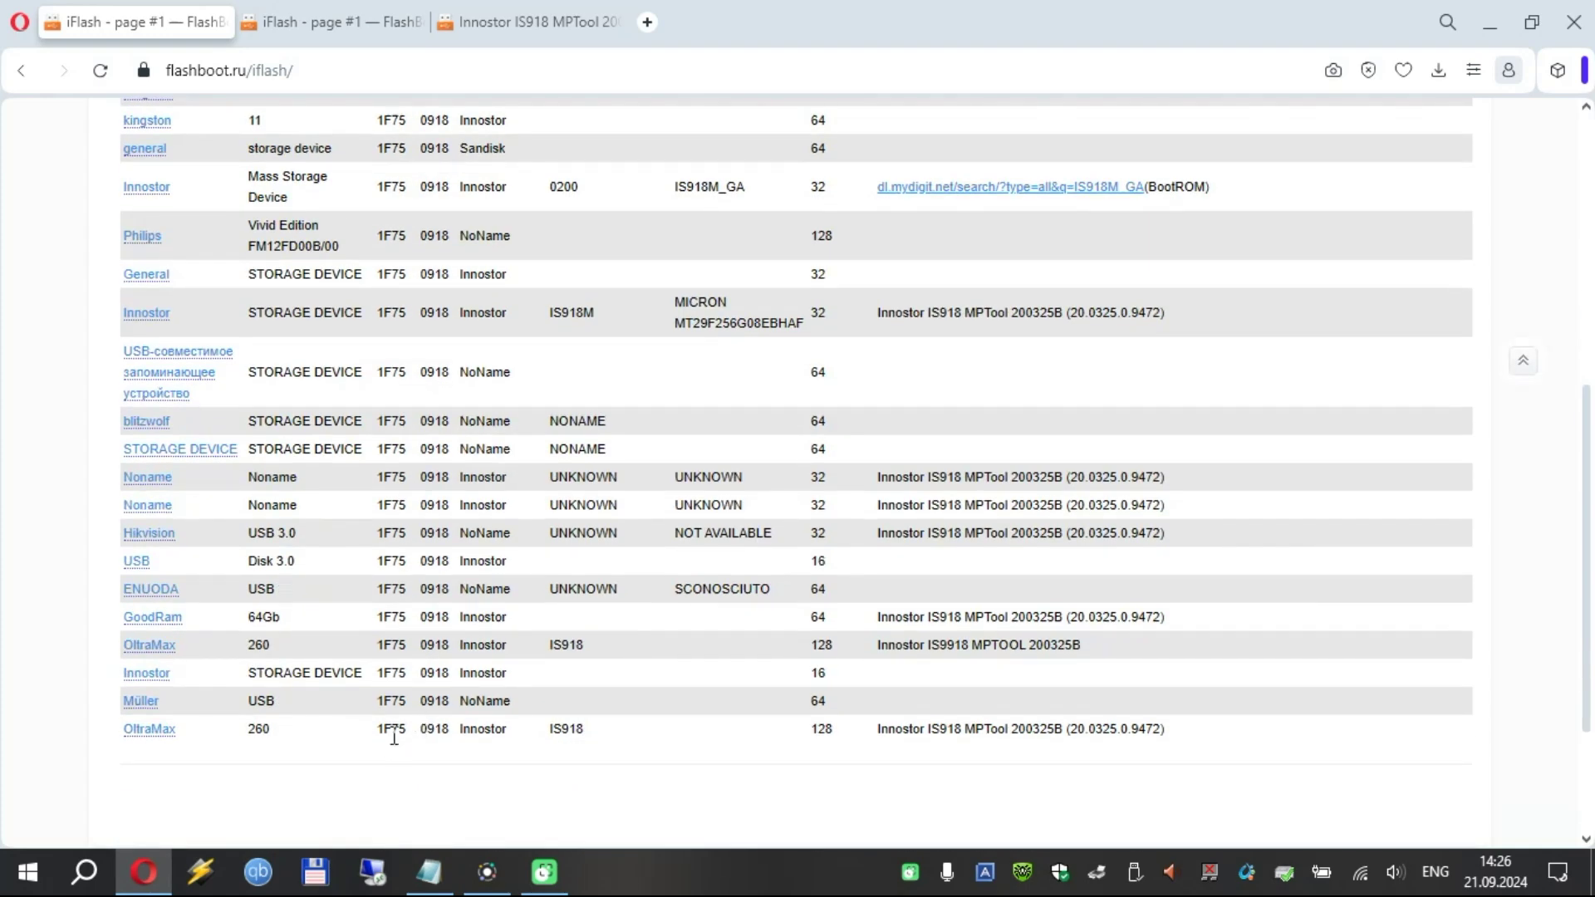
scroll(422, 465, "up", 6)
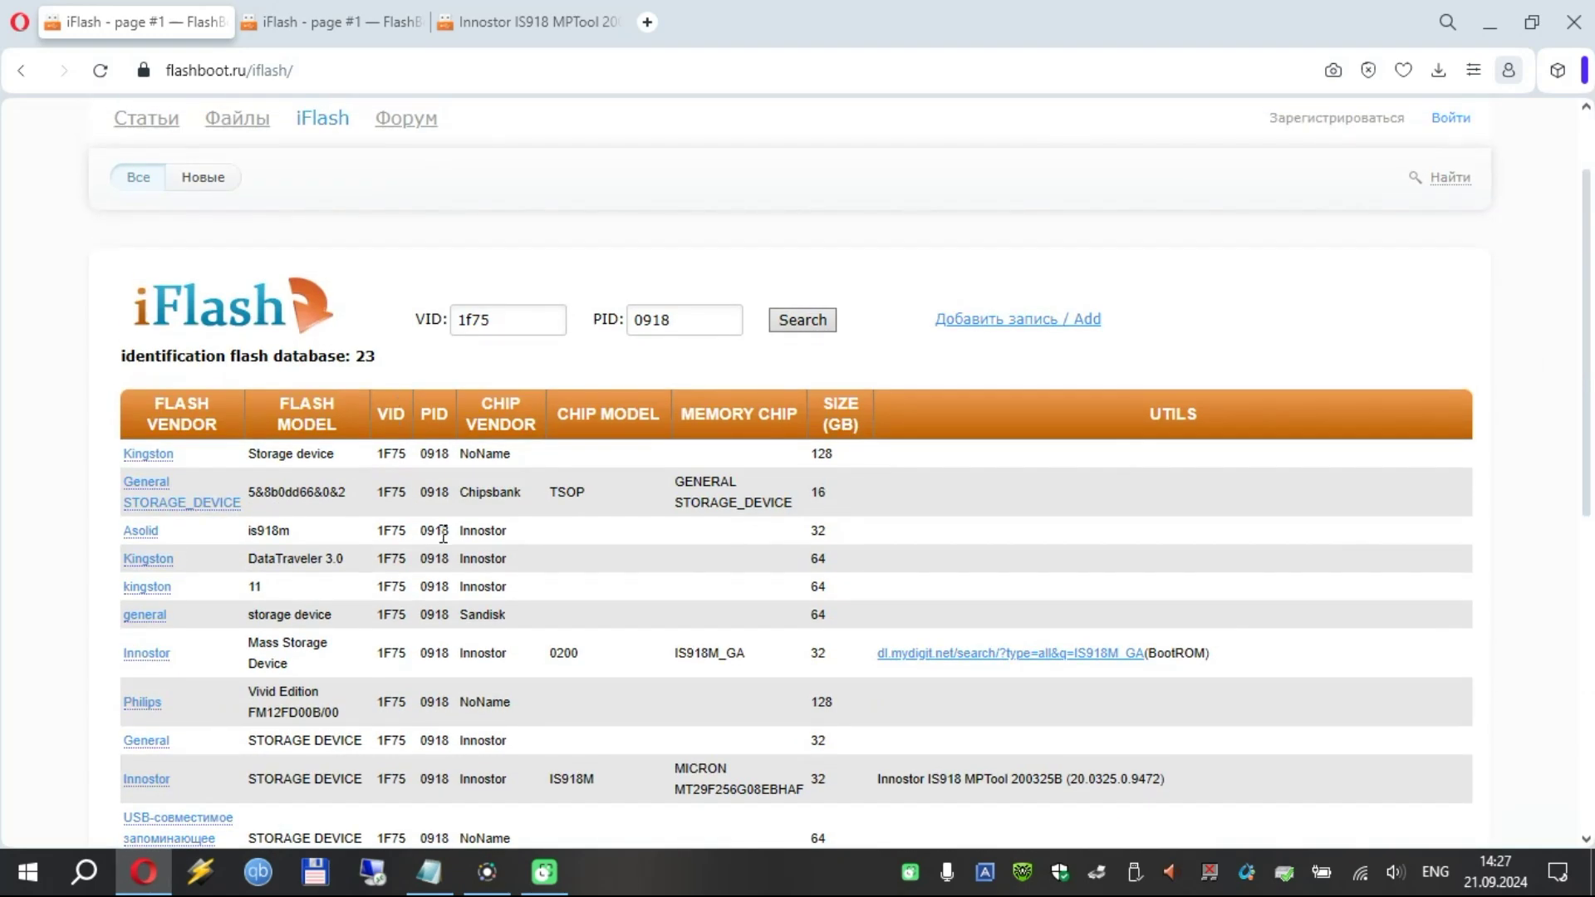
scroll(439, 544, "down", 2)
scroll(436, 542, "down", 1)
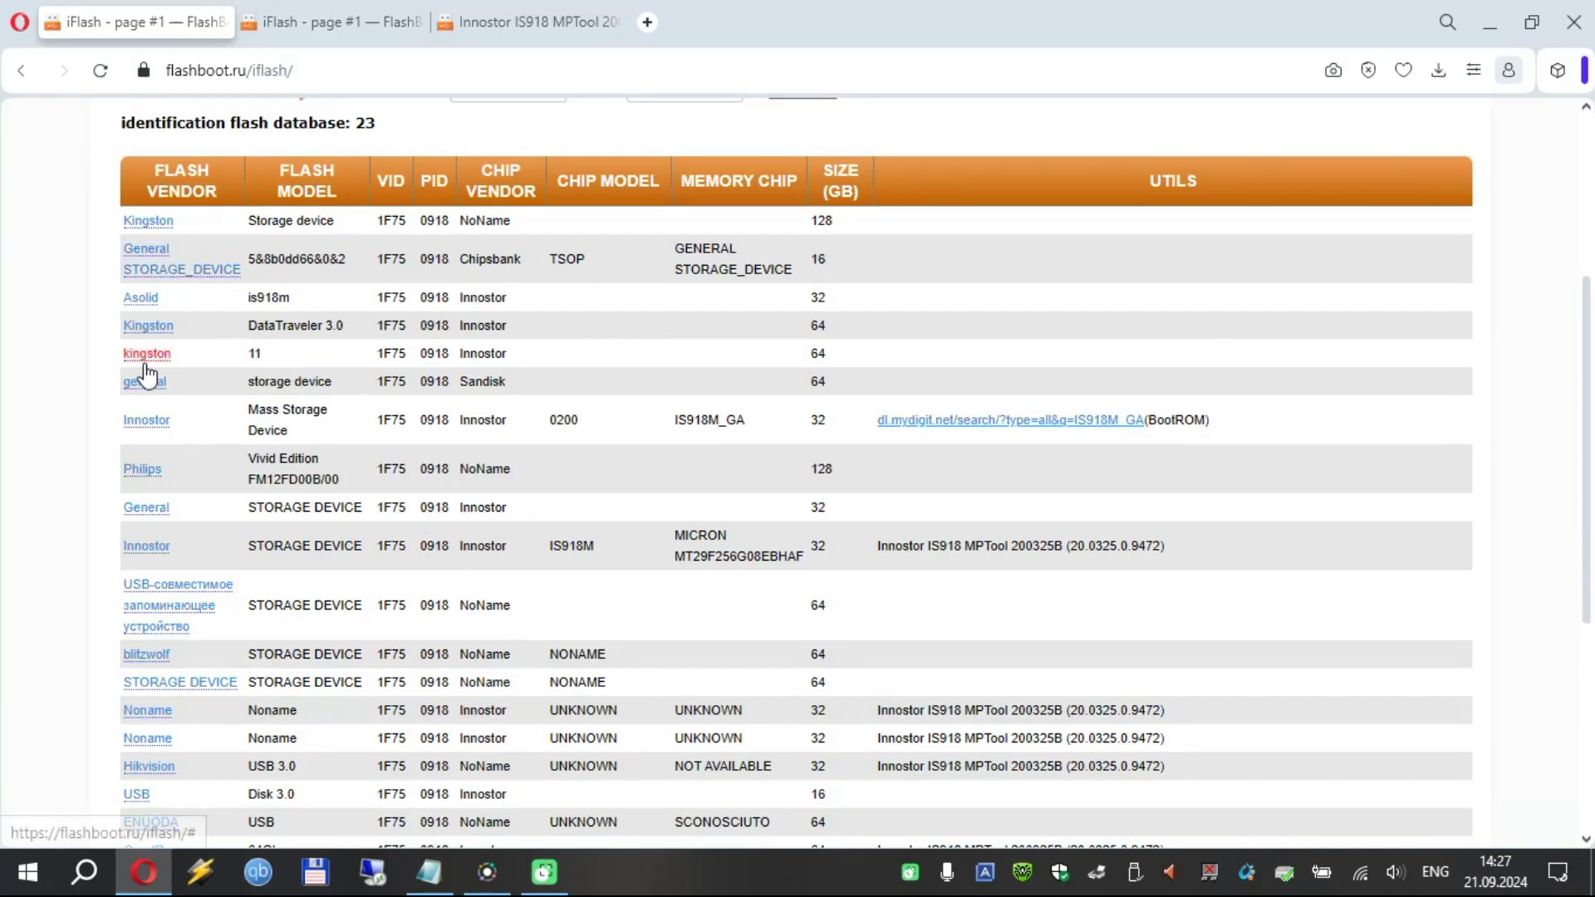
scroll(170, 731, "down", 3)
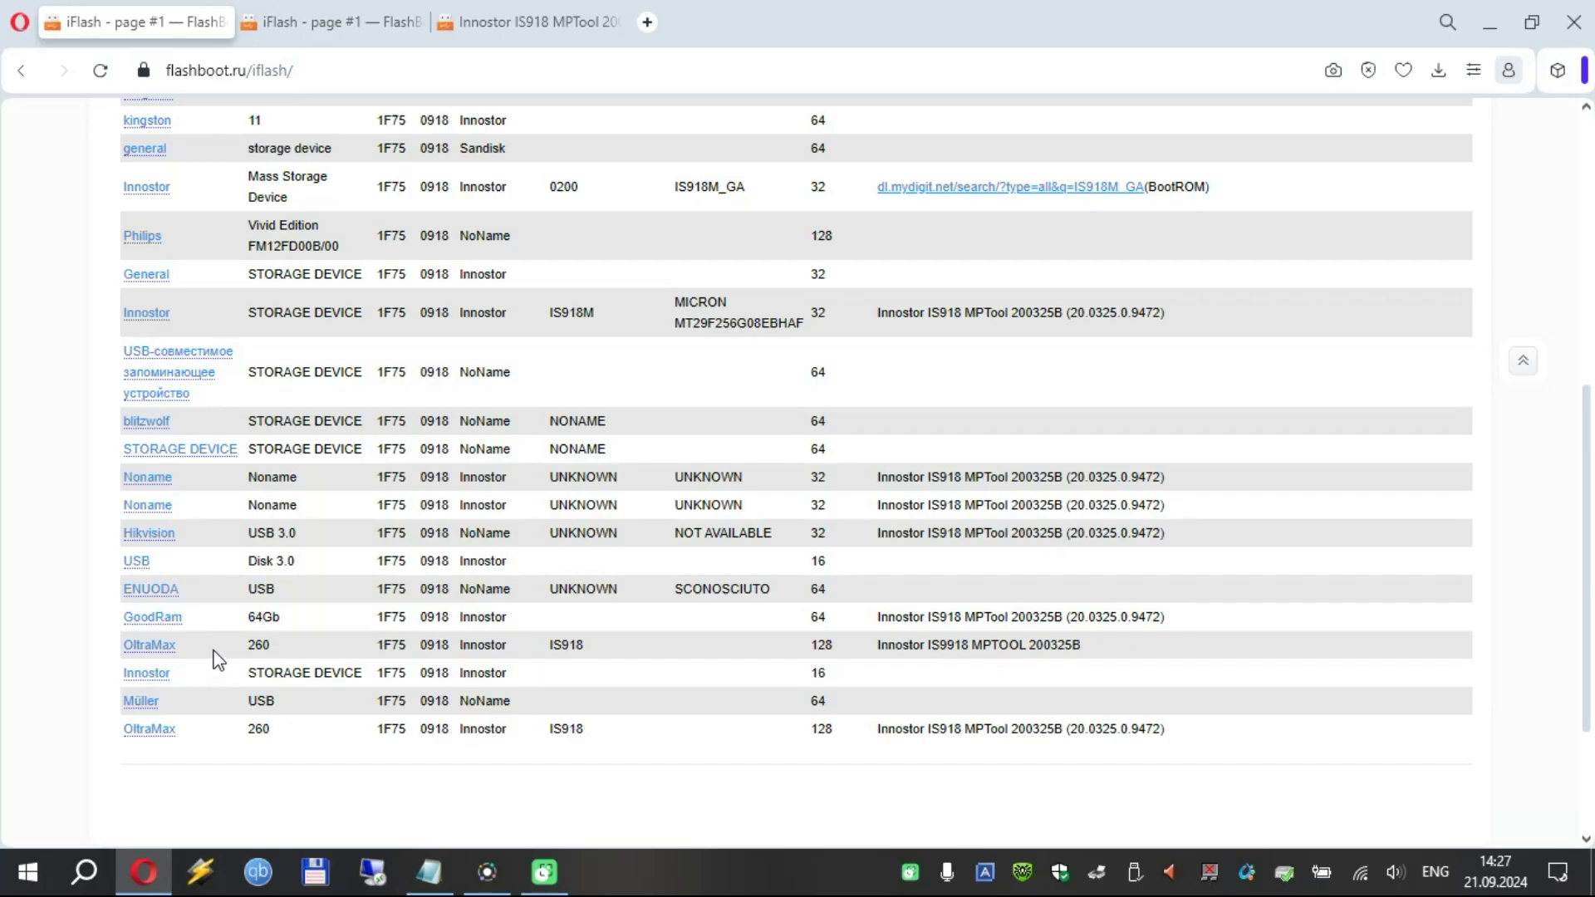
scroll(218, 657, "up", 4)
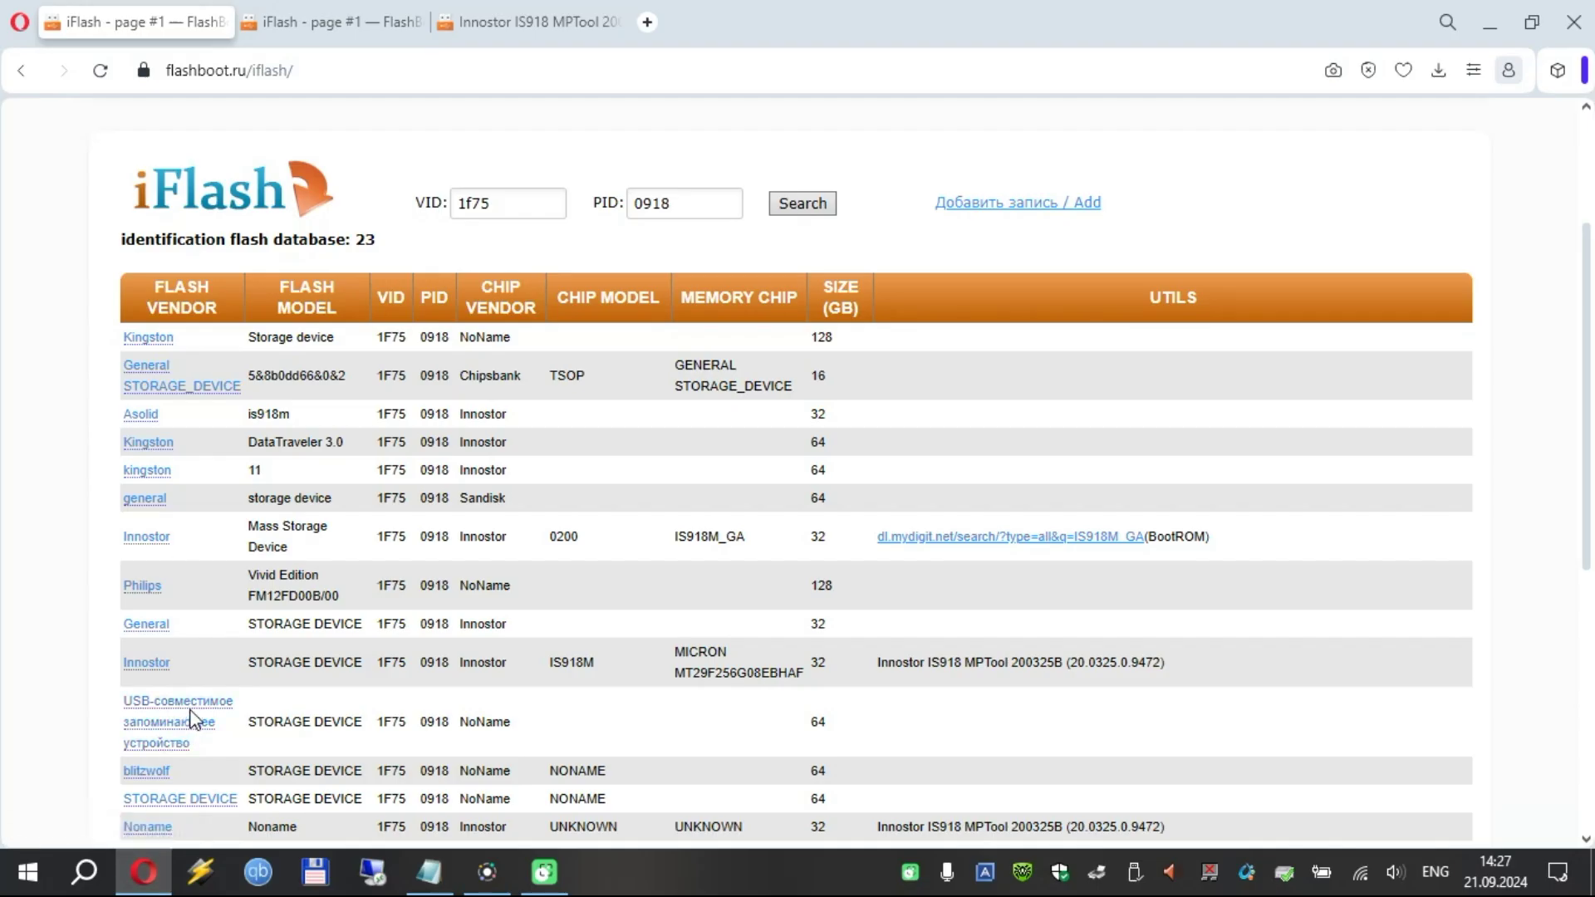
scroll(249, 692, "down", 4)
scroll(283, 694, "up", 4)
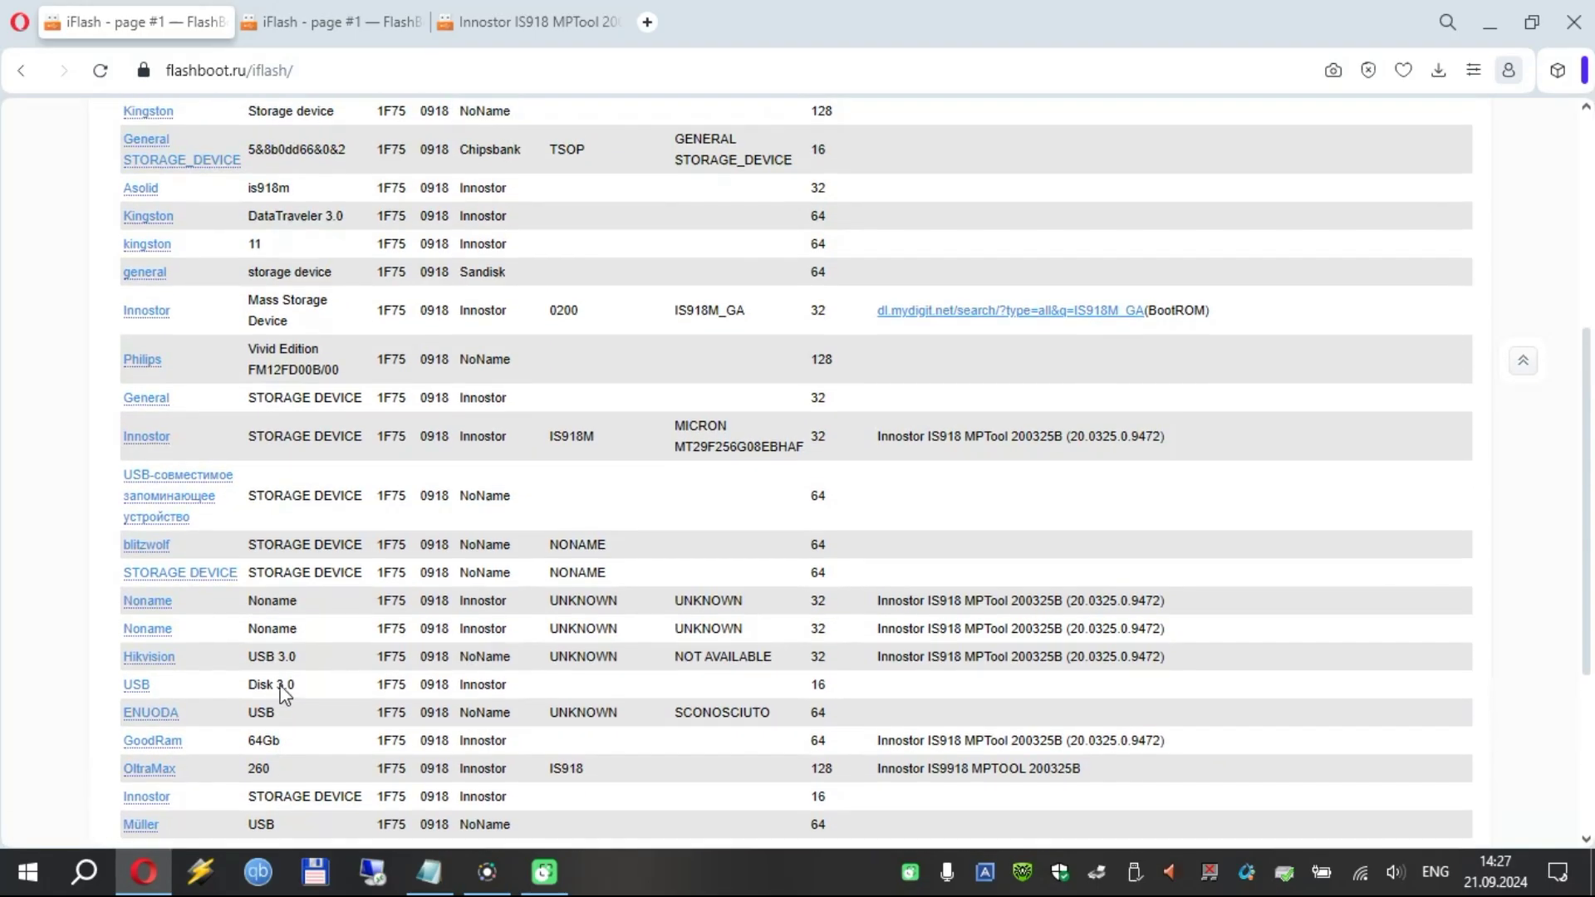
scroll(282, 694, "down", 3)
left_click_drag(256, 656, 317, 677)
left_click(736, 507)
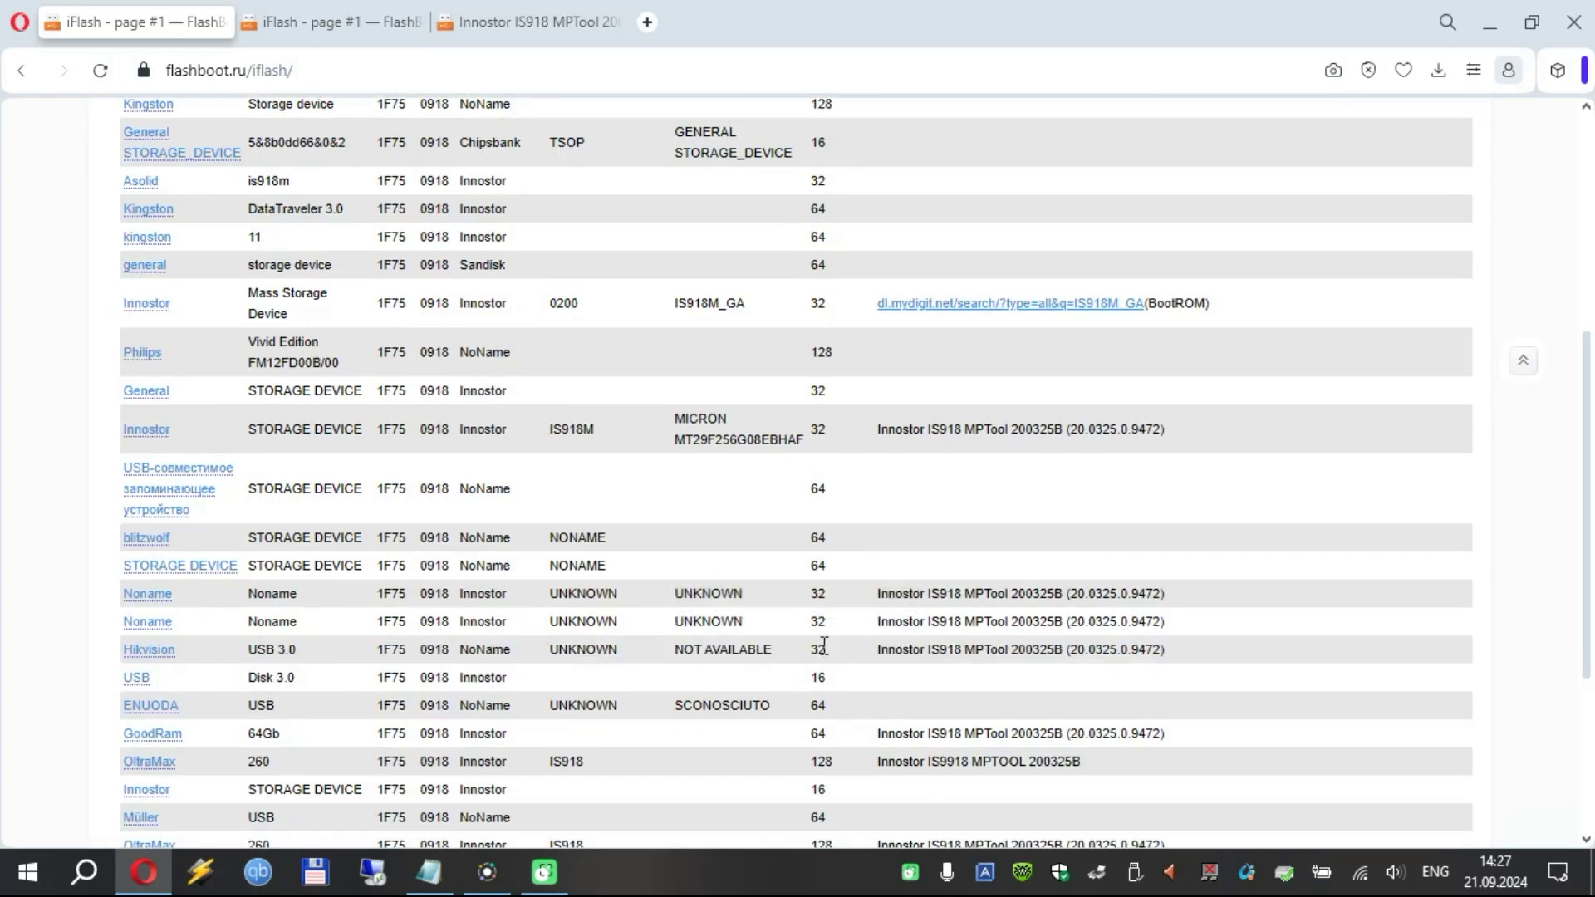
scroll(833, 781, "down", 3)
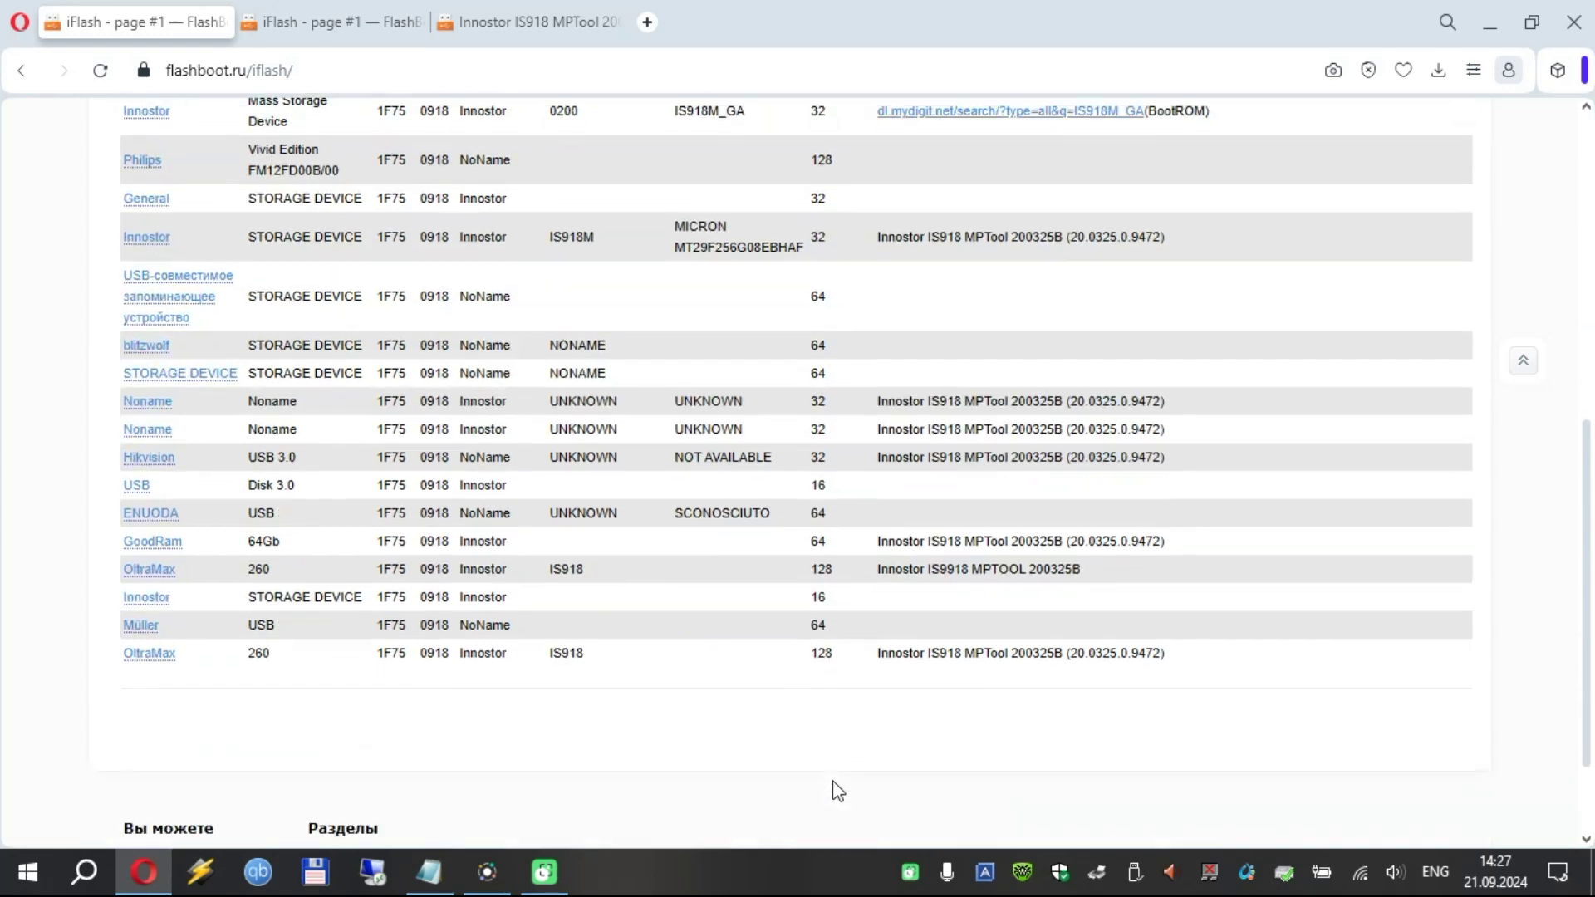
Copy the utility name Innostor IS918 MPTool 200325B (20.0325.0.9472) from the IS918M row and search Google for it in a new tab.
scroll(817, 553, "up", 4)
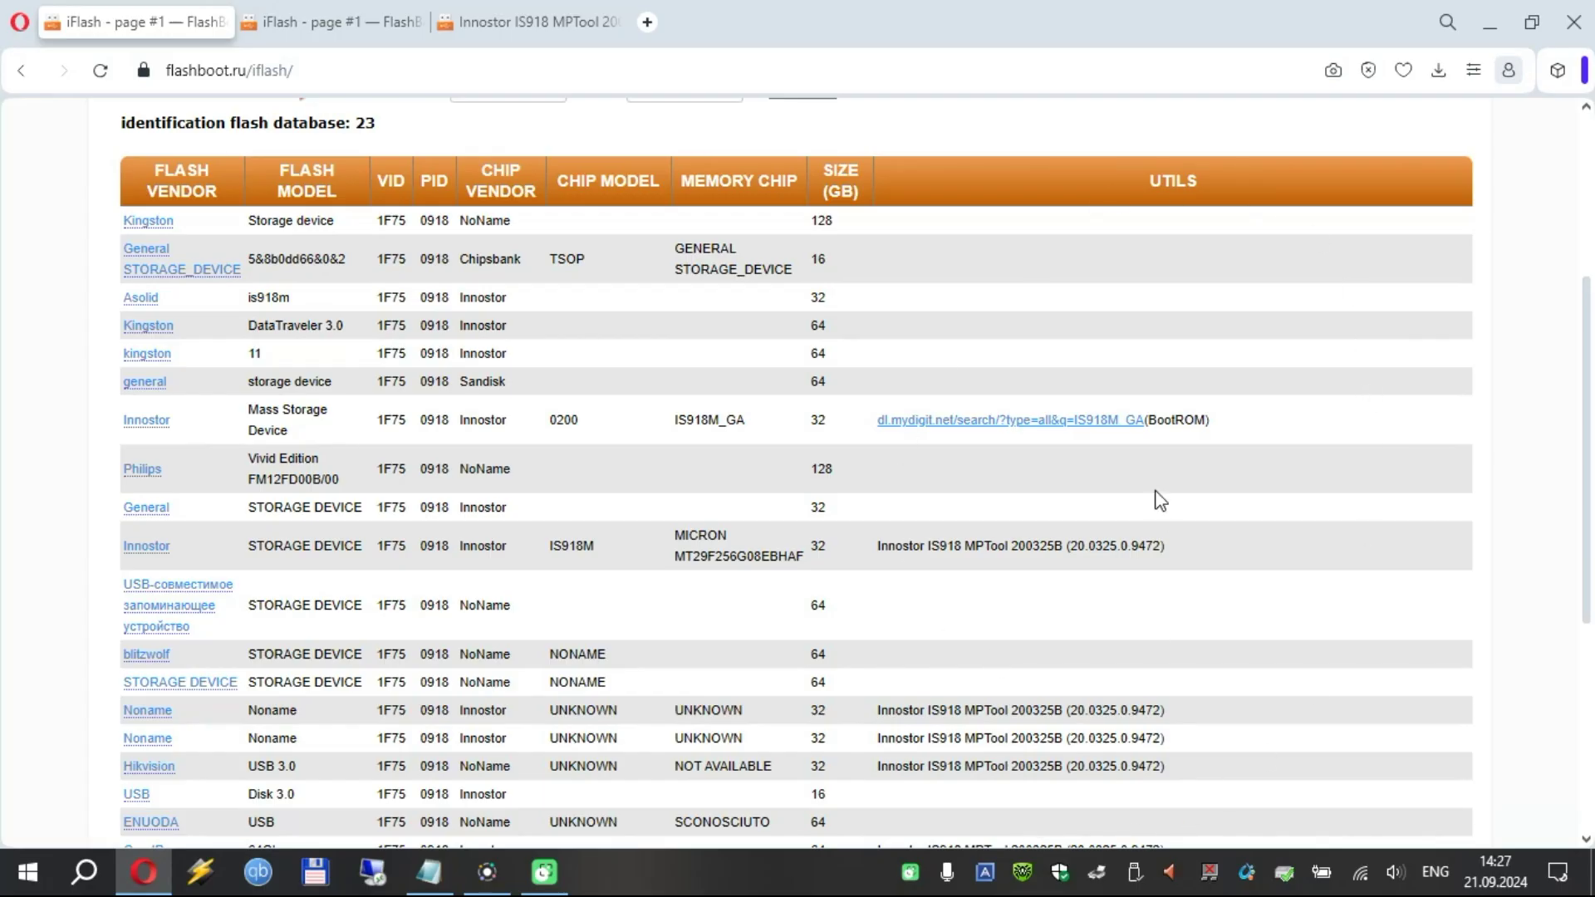
scroll(1129, 490, "down", 1)
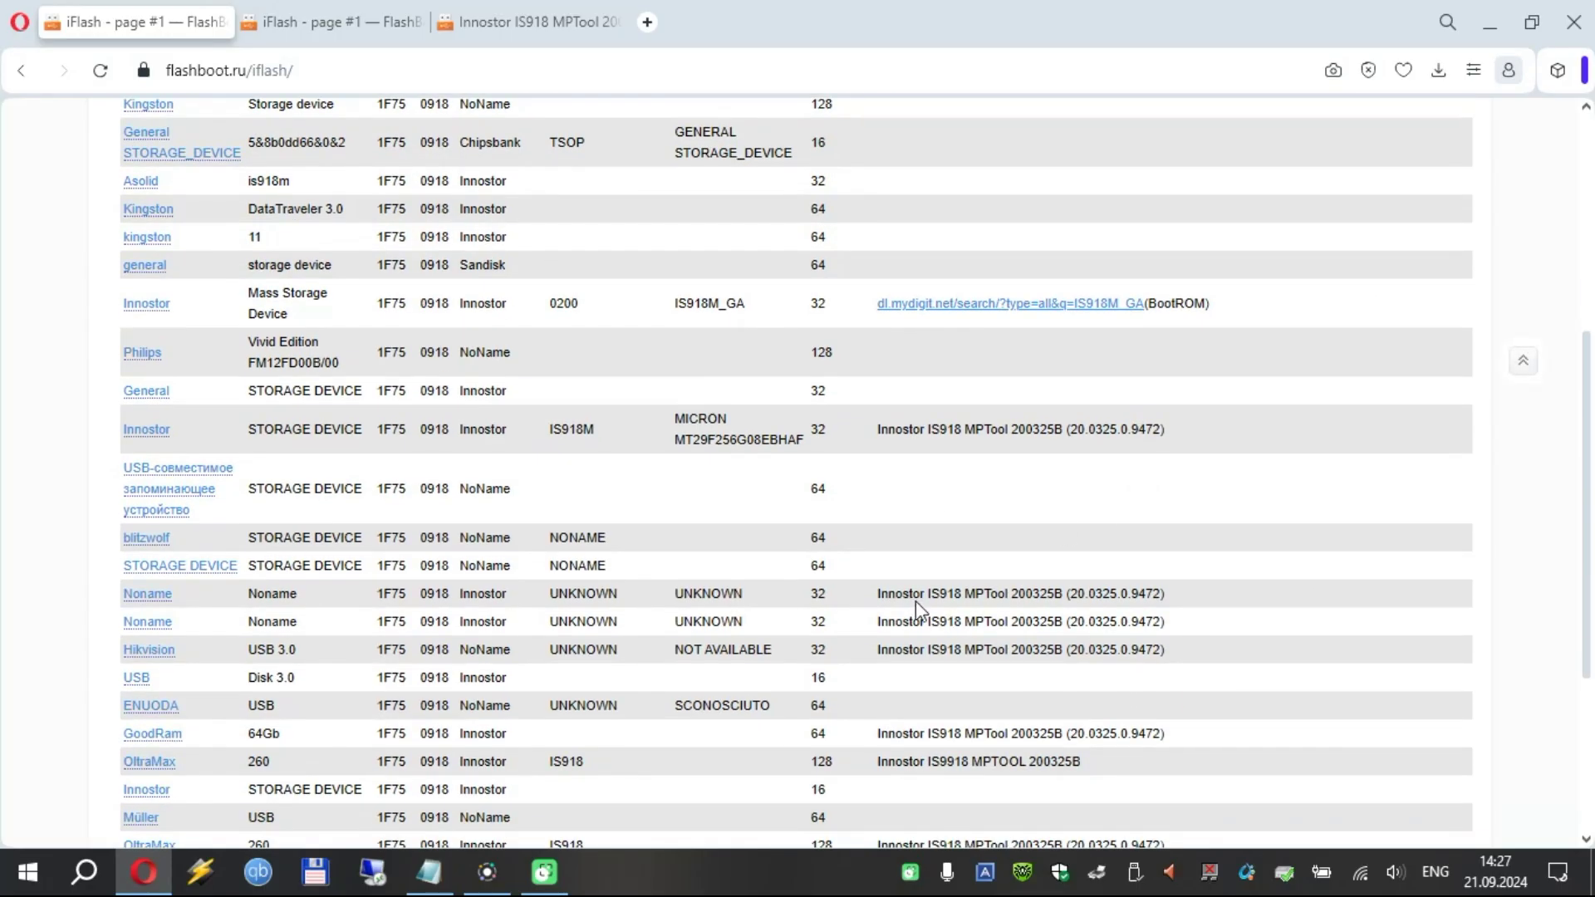
scroll(997, 694, "down", 2)
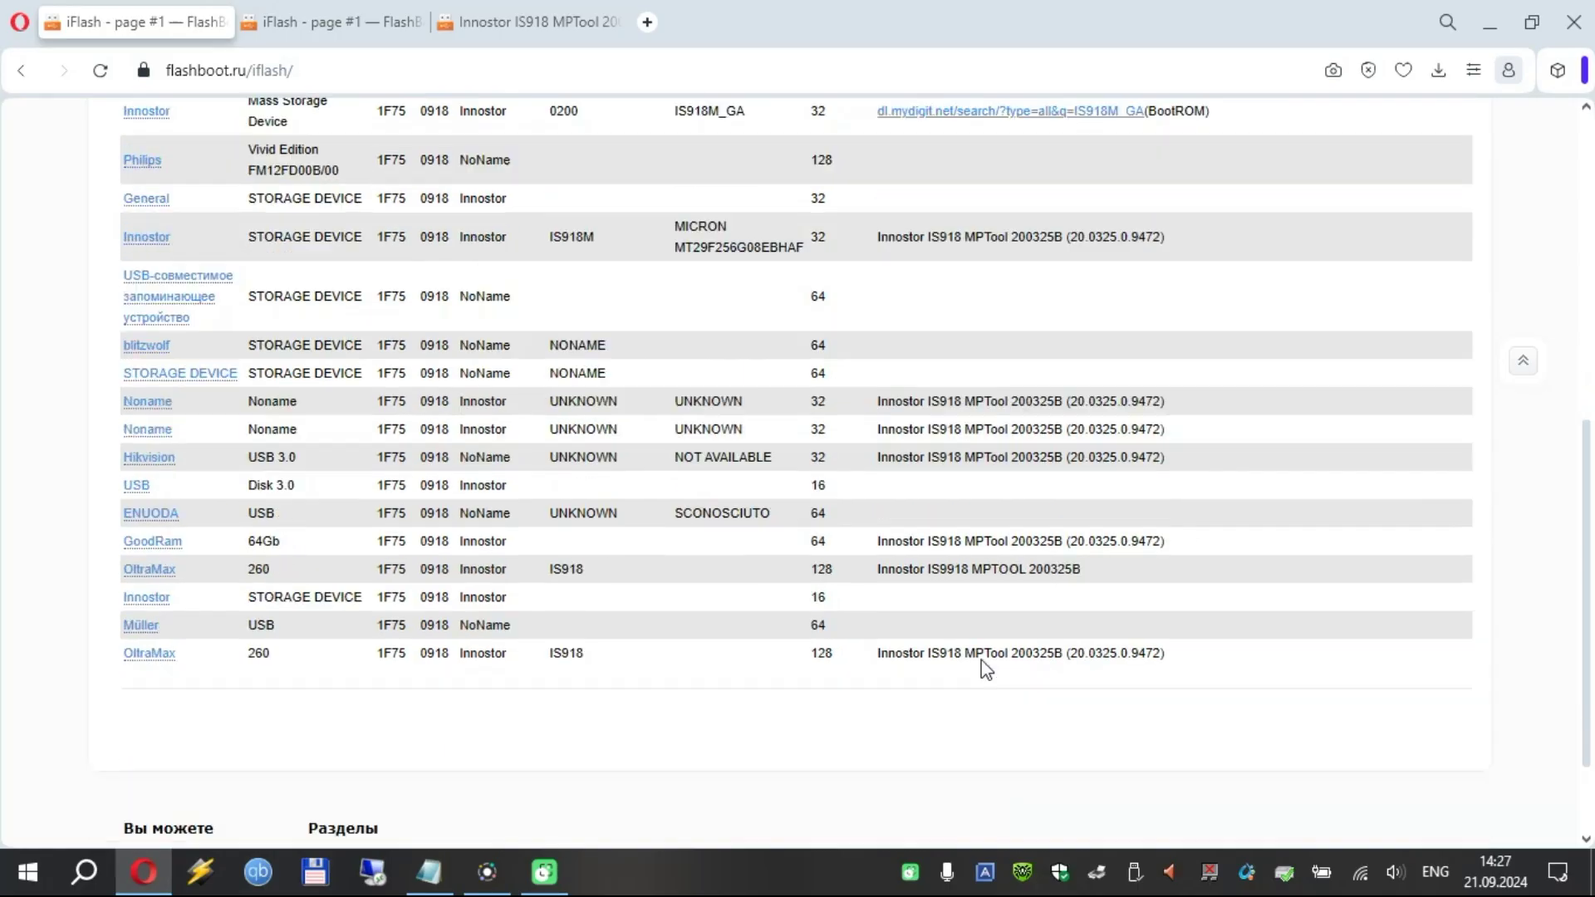
scroll(943, 324, "up", 2)
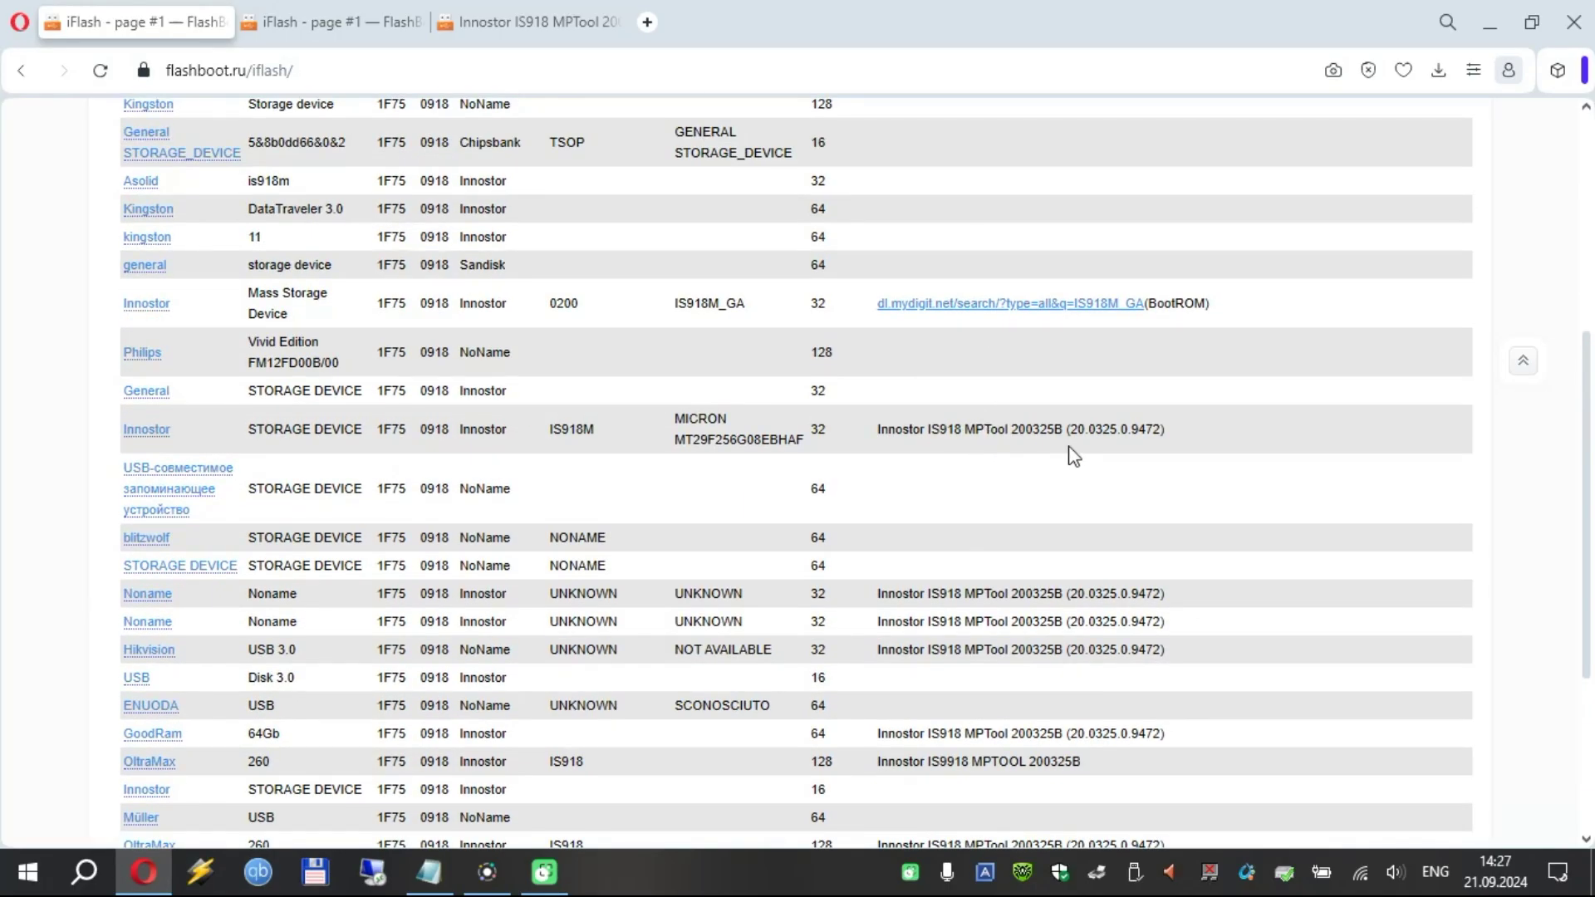
left_click_drag(880, 425, 1197, 434)
key("ctrl+c")
left_click(648, 22)
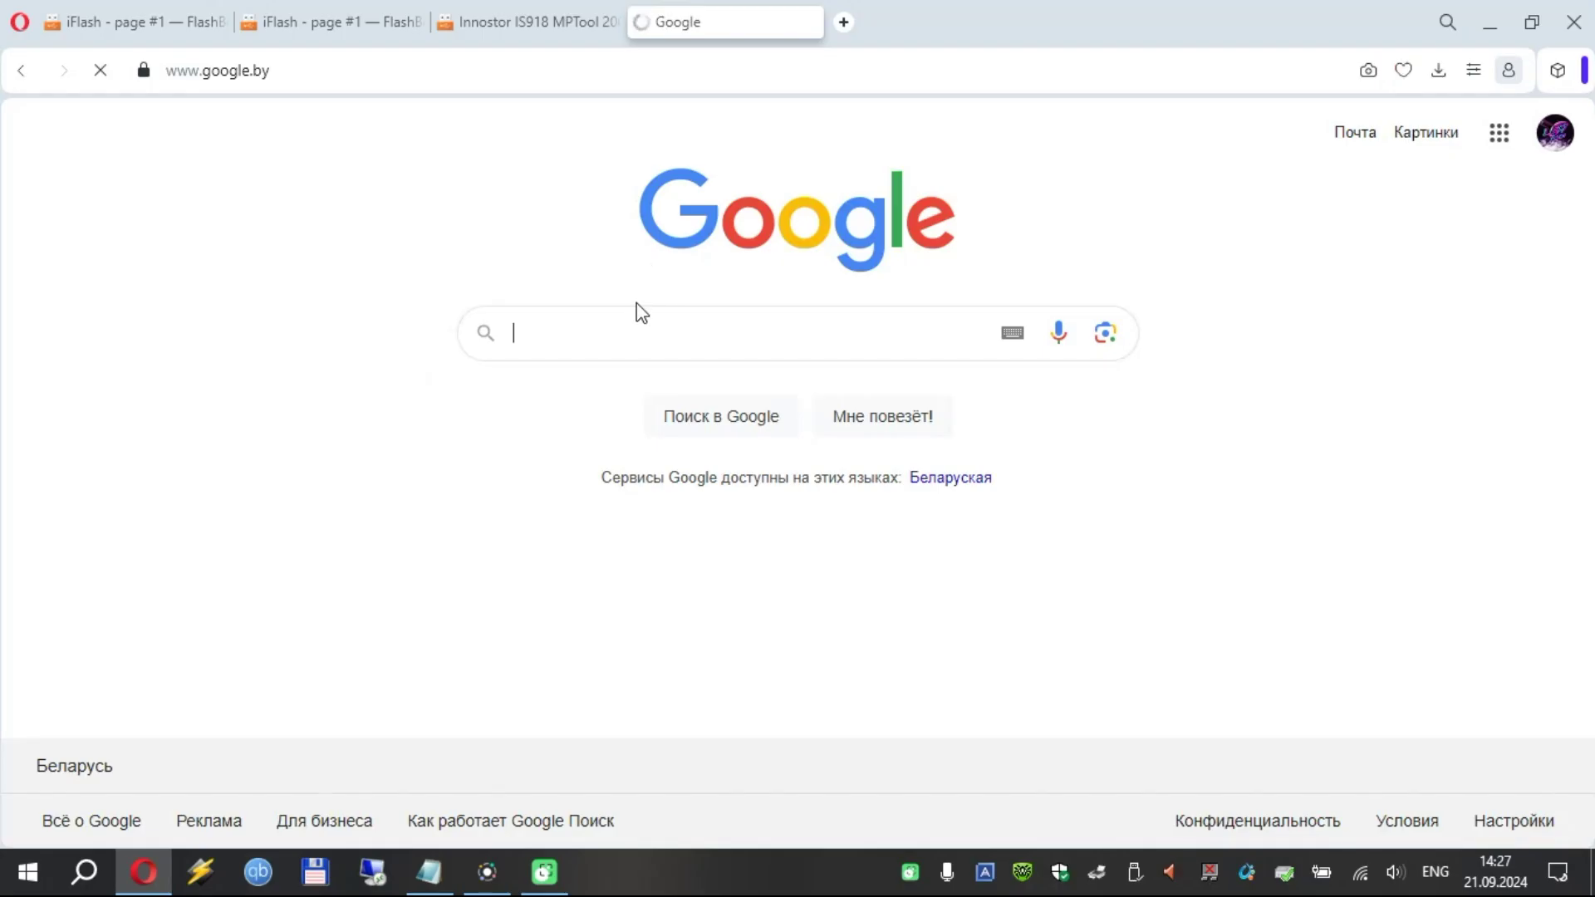
key("ctrl+v")
key("Return")
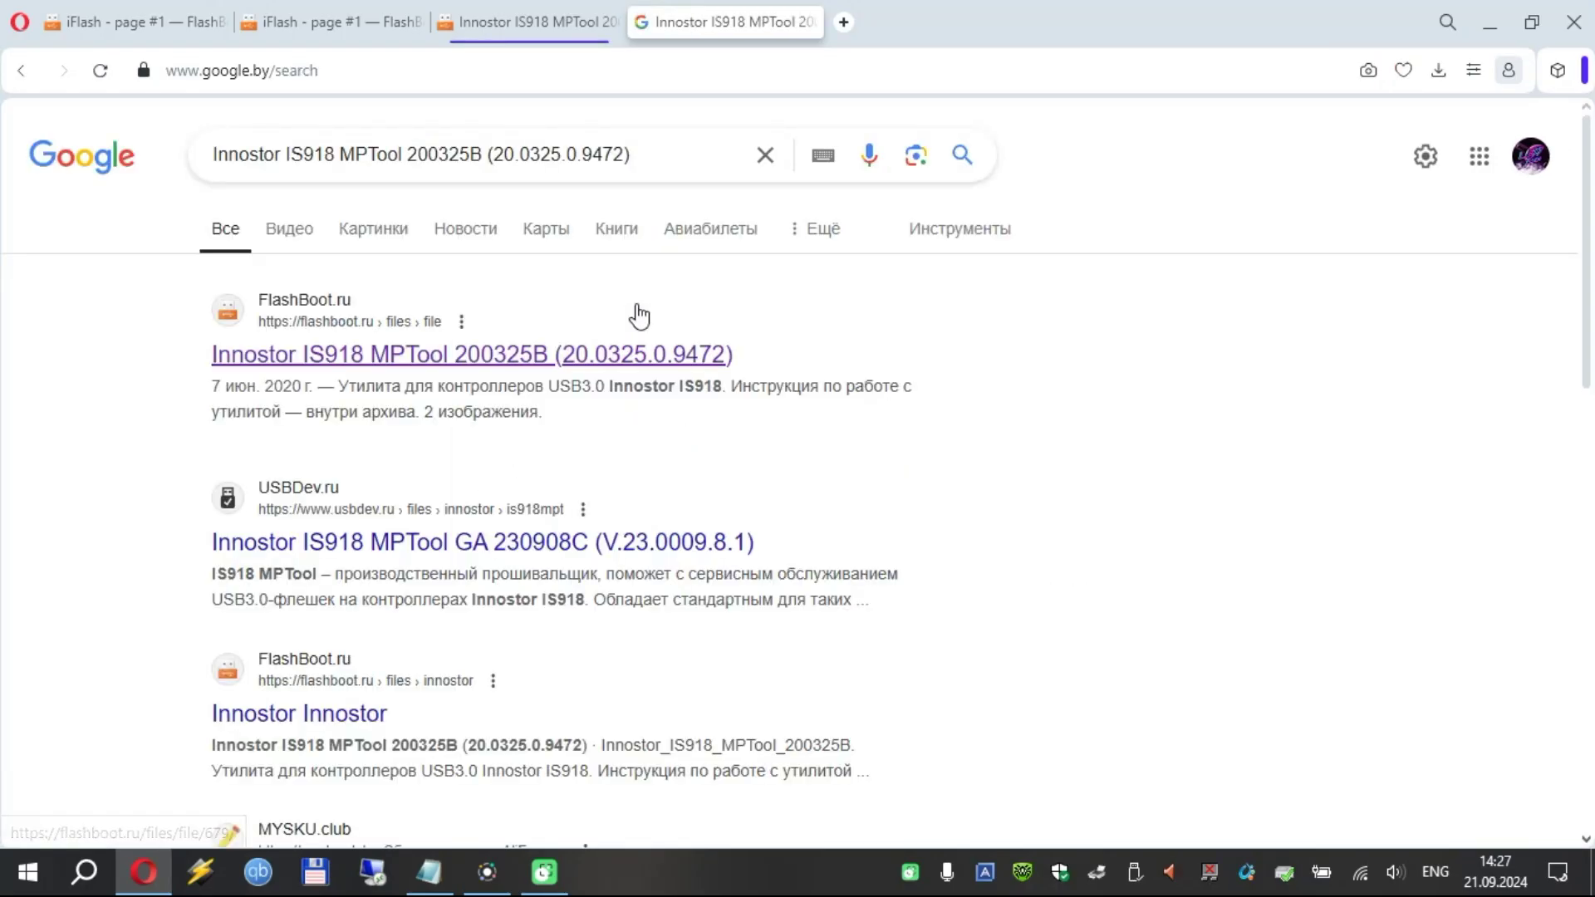
Open the FlashBoot.ru search result for the utility and review its description, download file and comments.
left_click(597, 366)
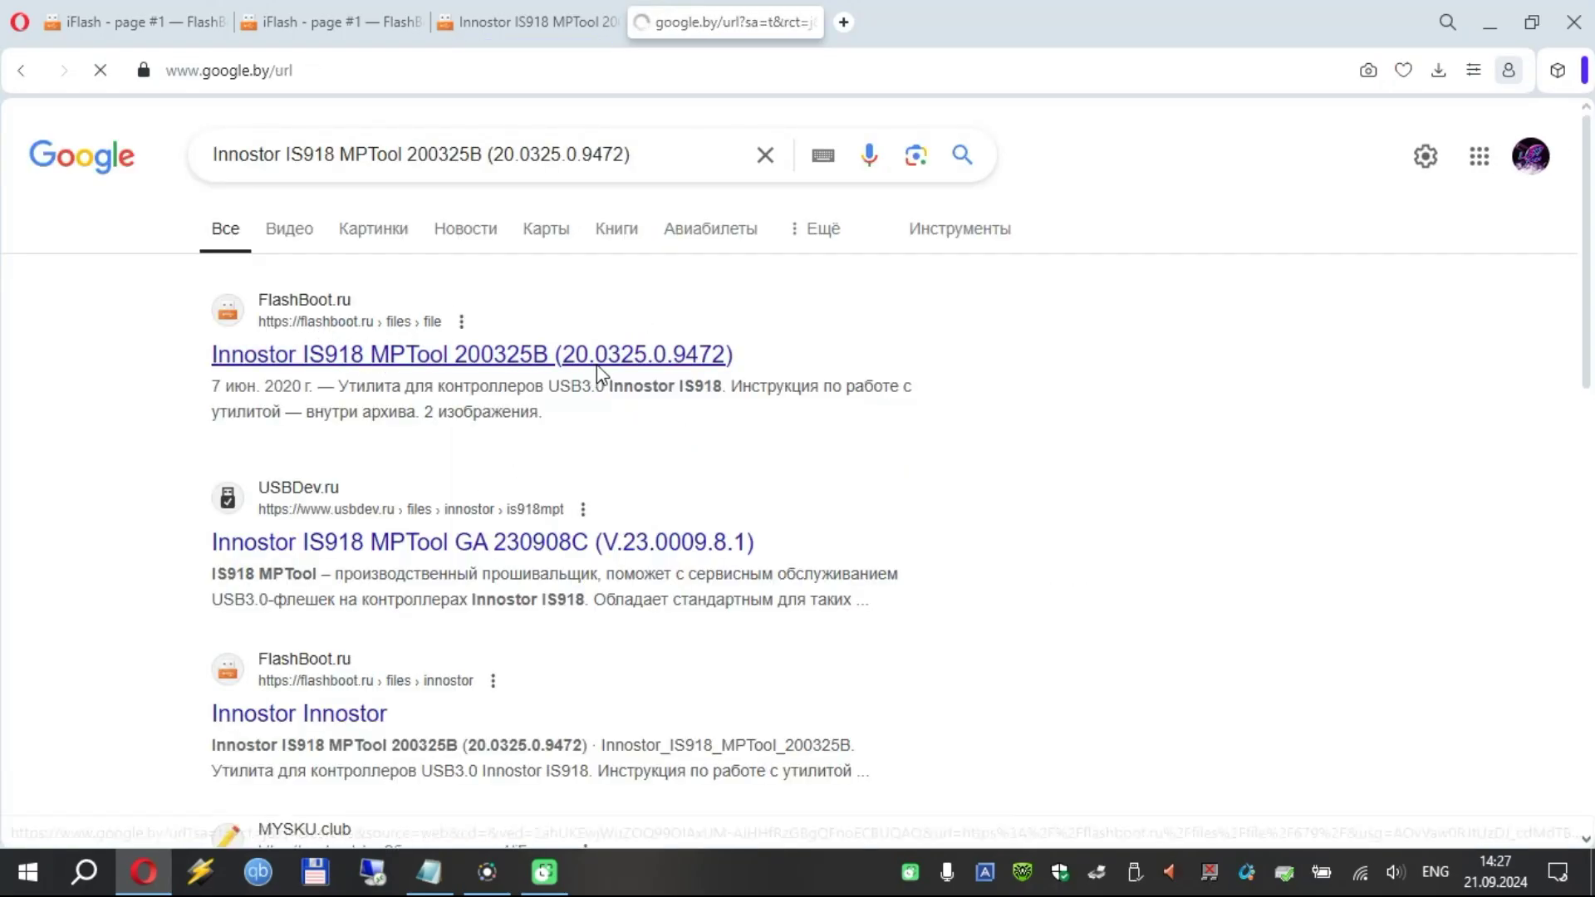
scroll(598, 369, "down", 3)
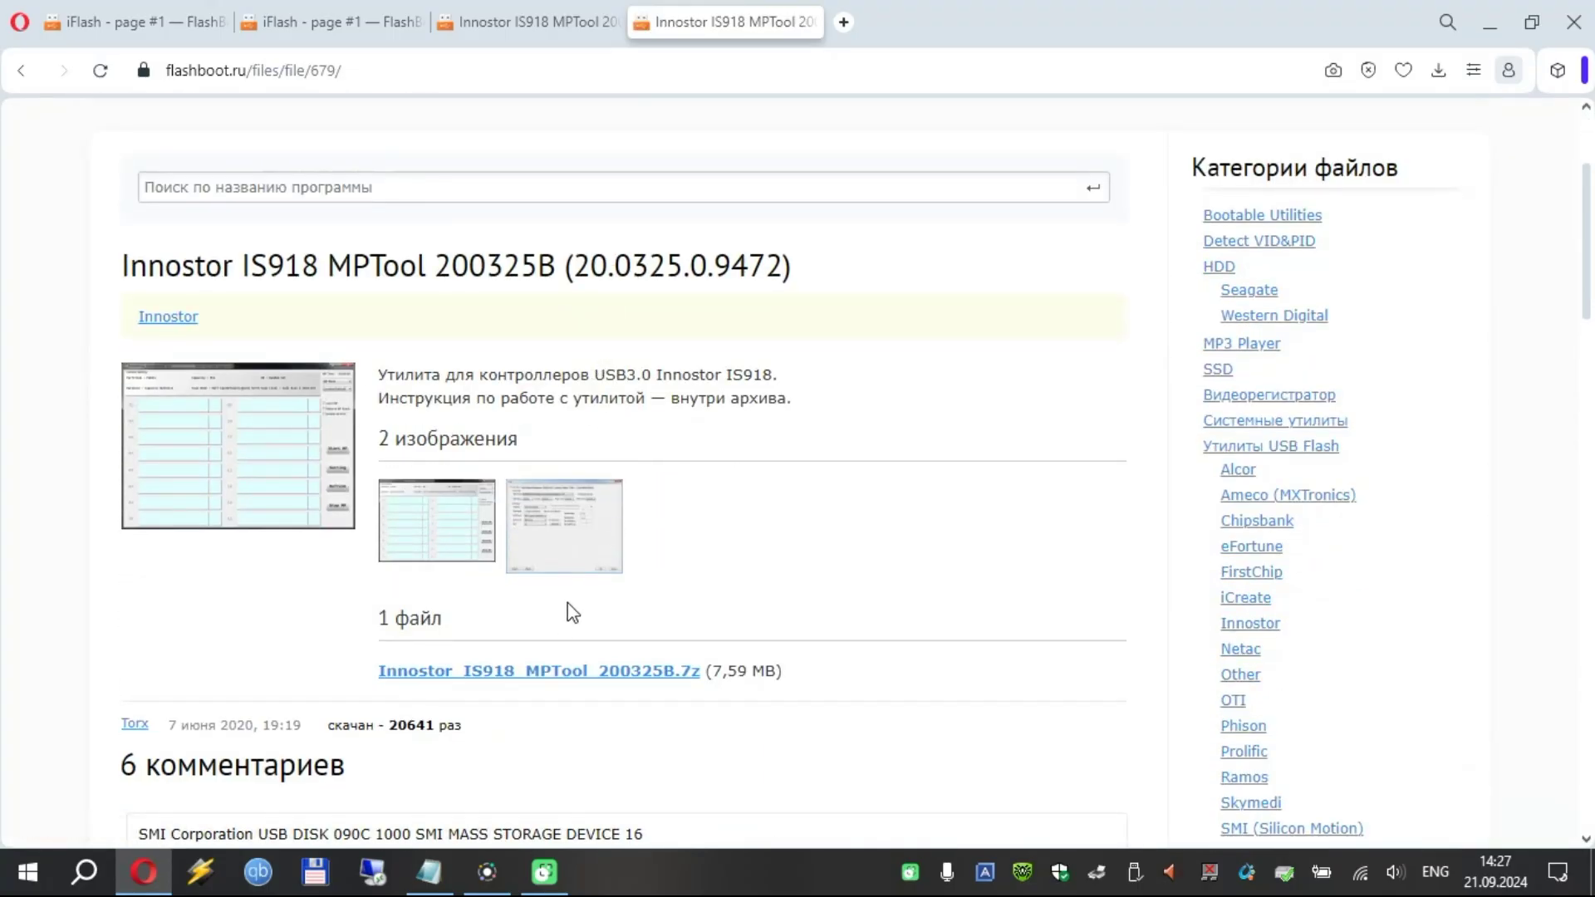
scroll(581, 603, "down", 3)
scroll(900, 377, "up", 2)
Minimize the browser and open the nested Innostor_IS918_MPTool_200325B folder inside the desktop's flash folder.
left_click(1489, 22)
double_click(40, 532)
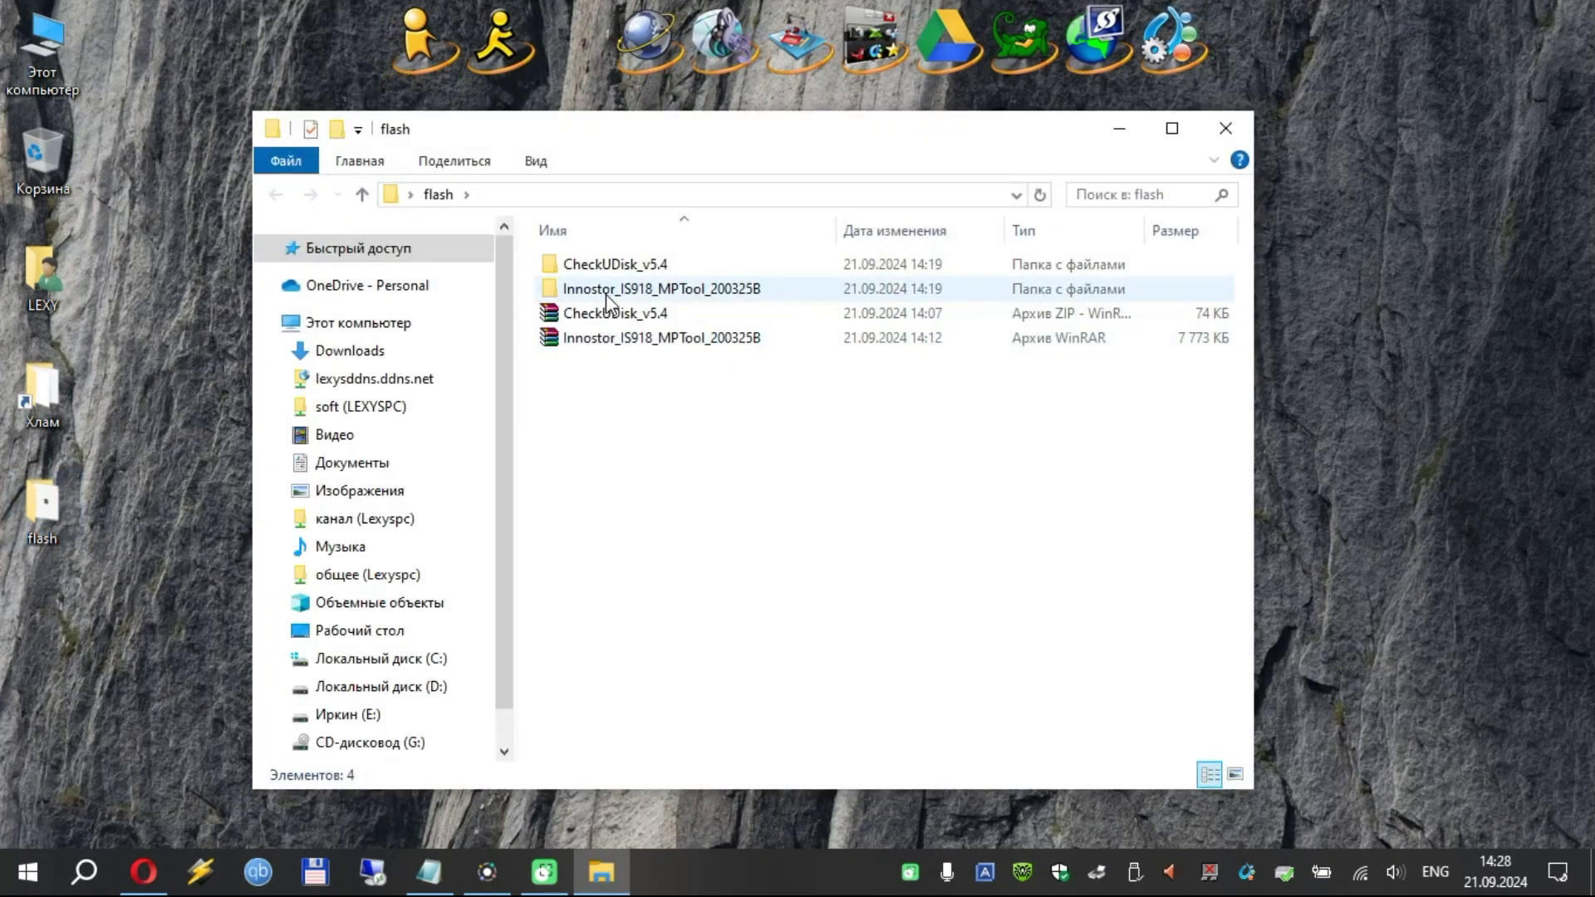
left_click(607, 300)
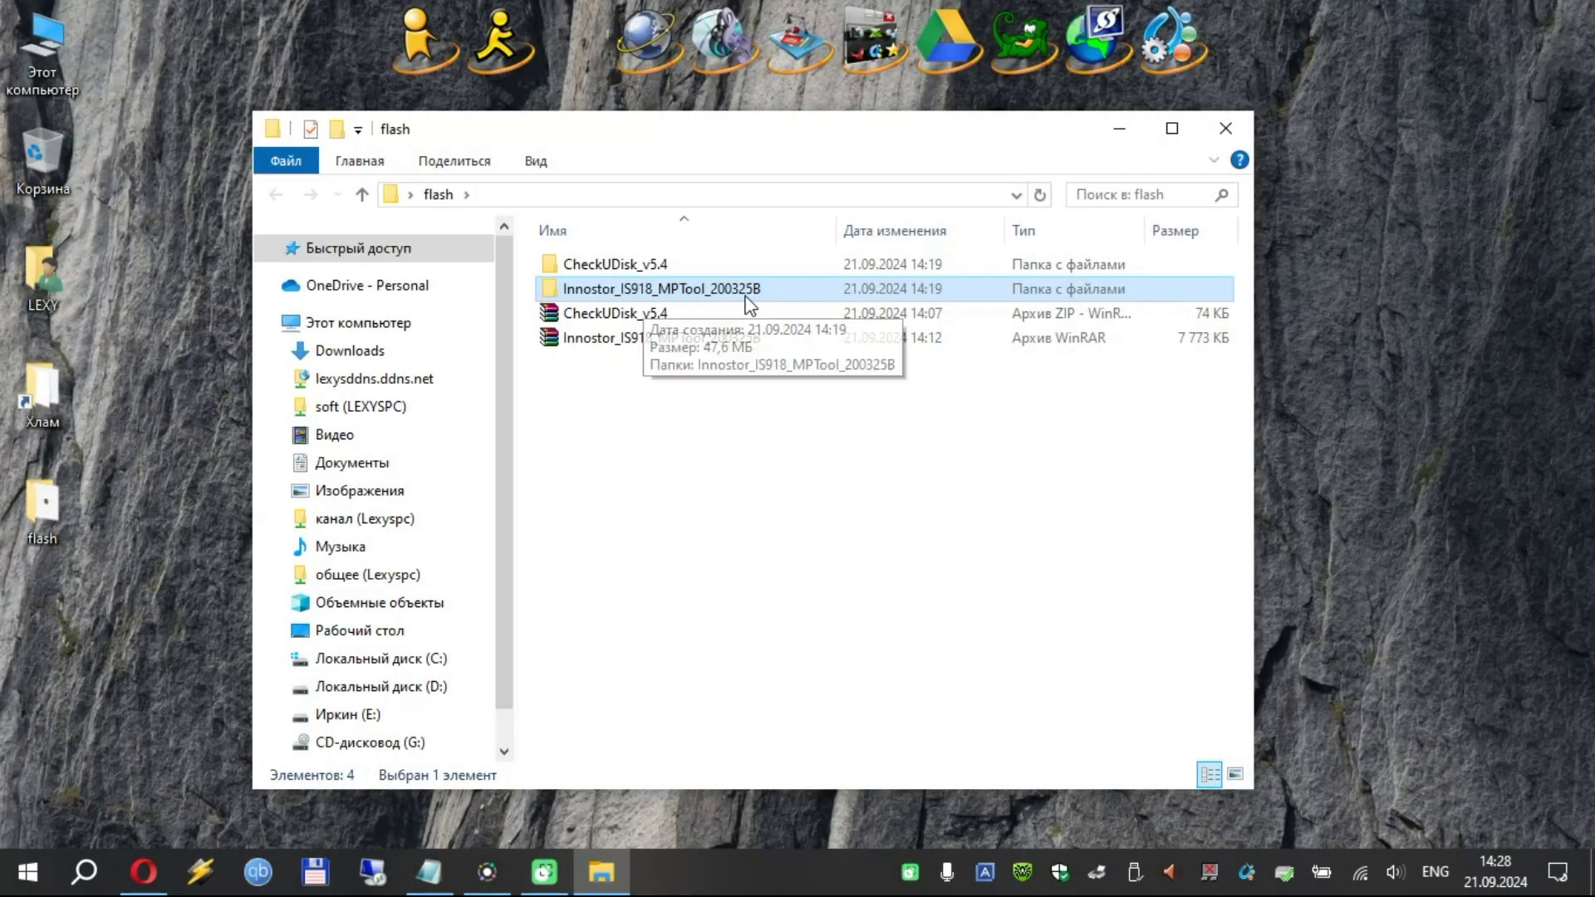
double_click(747, 297)
double_click(719, 274)
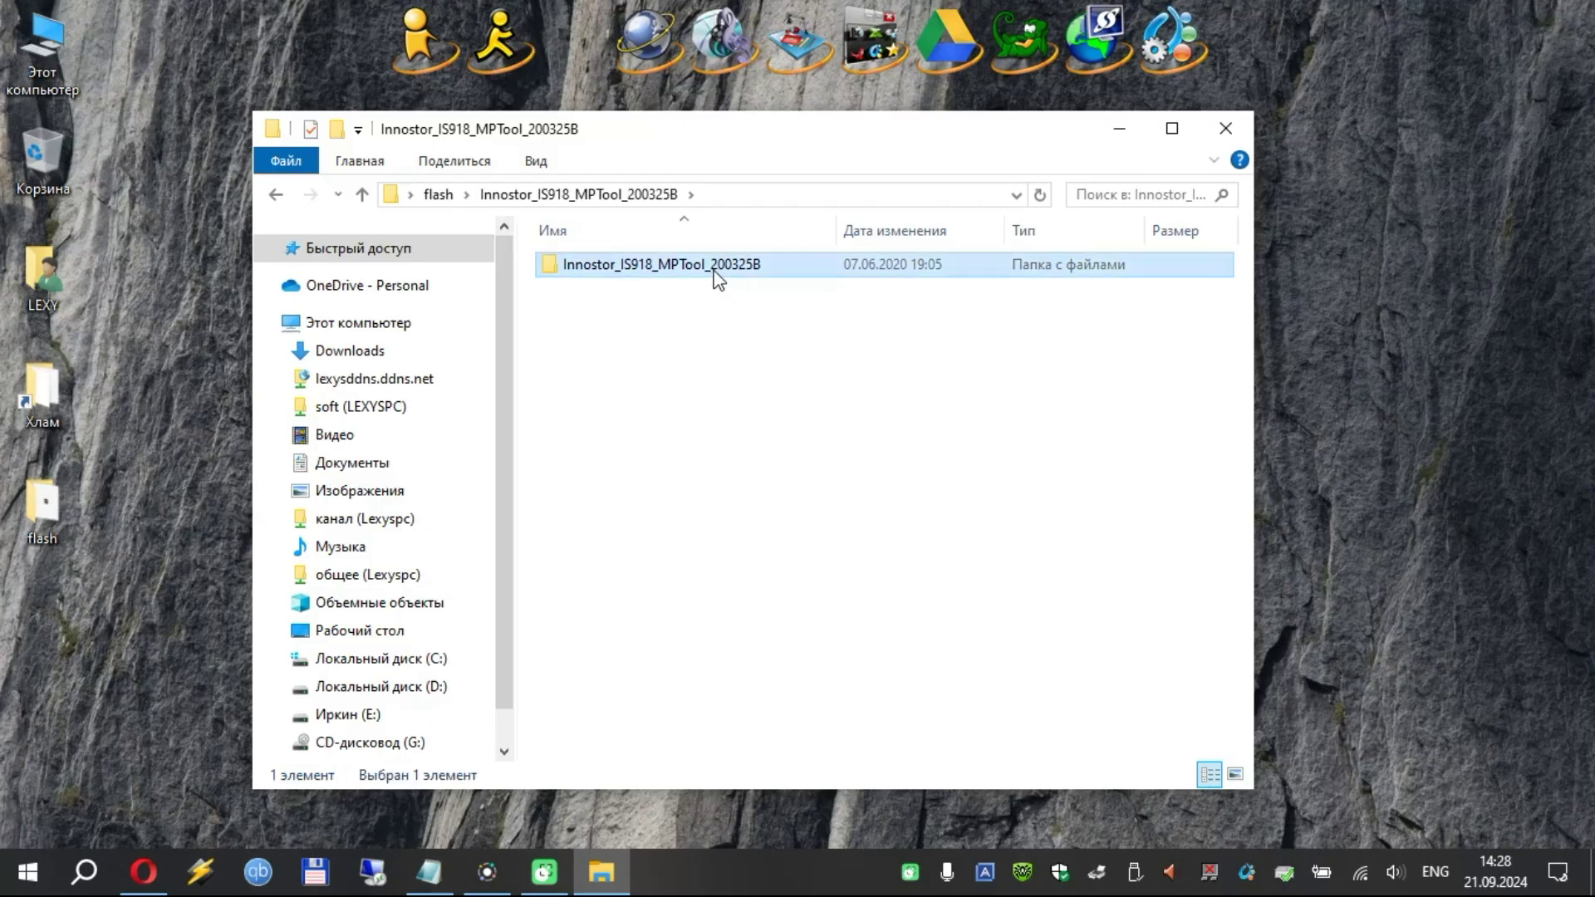
Find and launch the IS918MPTool application in the utility folder, accepting the PCBA Test setting.
scroll(730, 449, "down", 4)
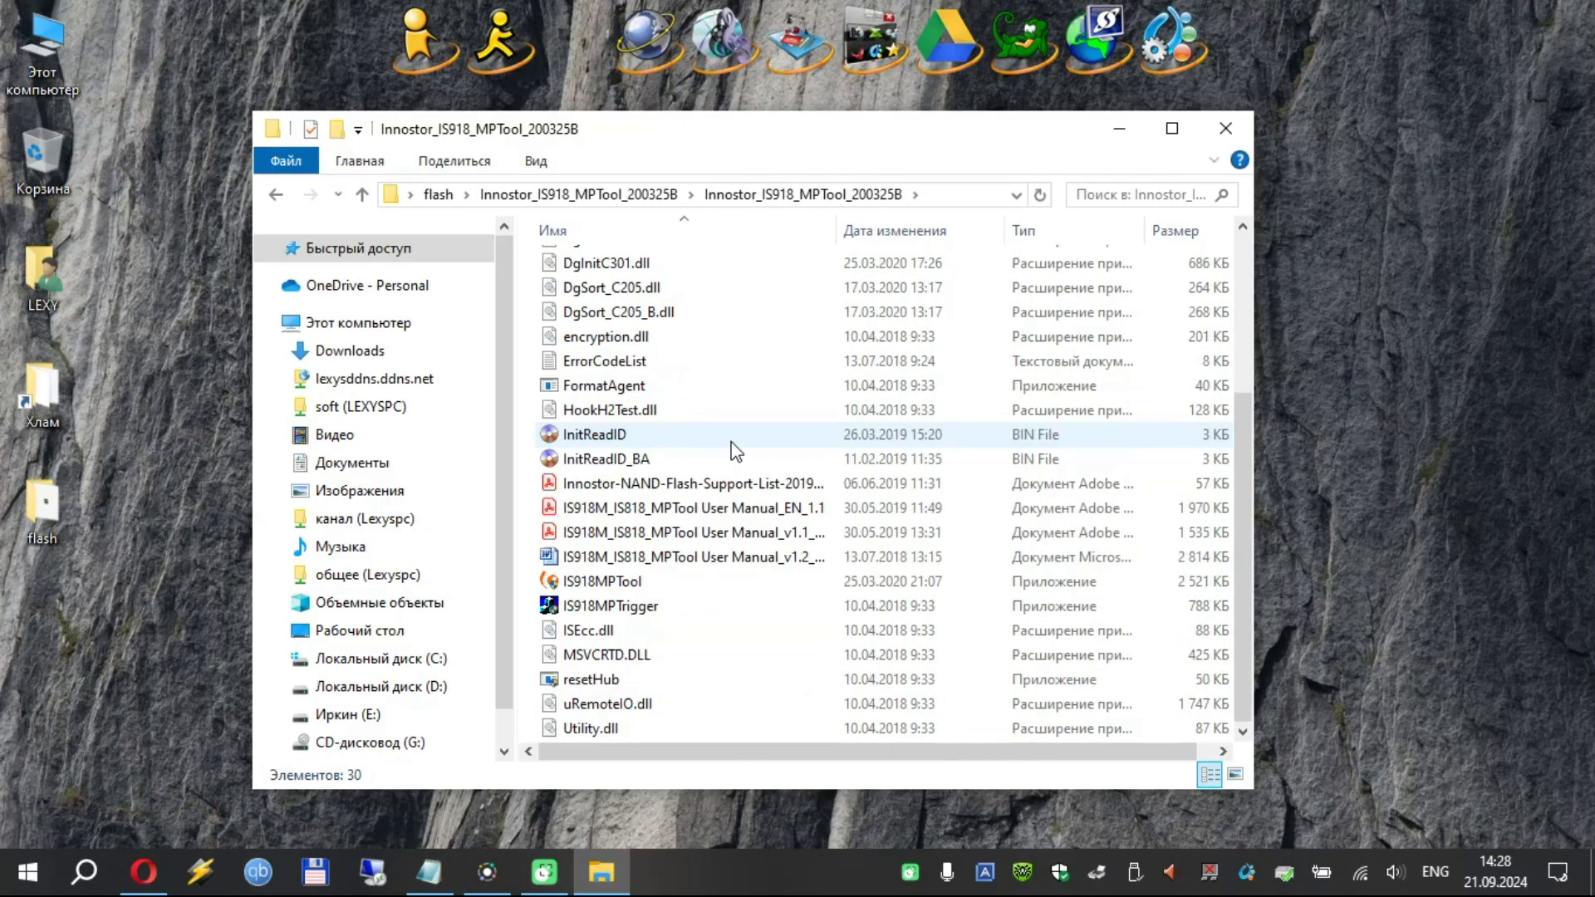
mouse_move(735, 439)
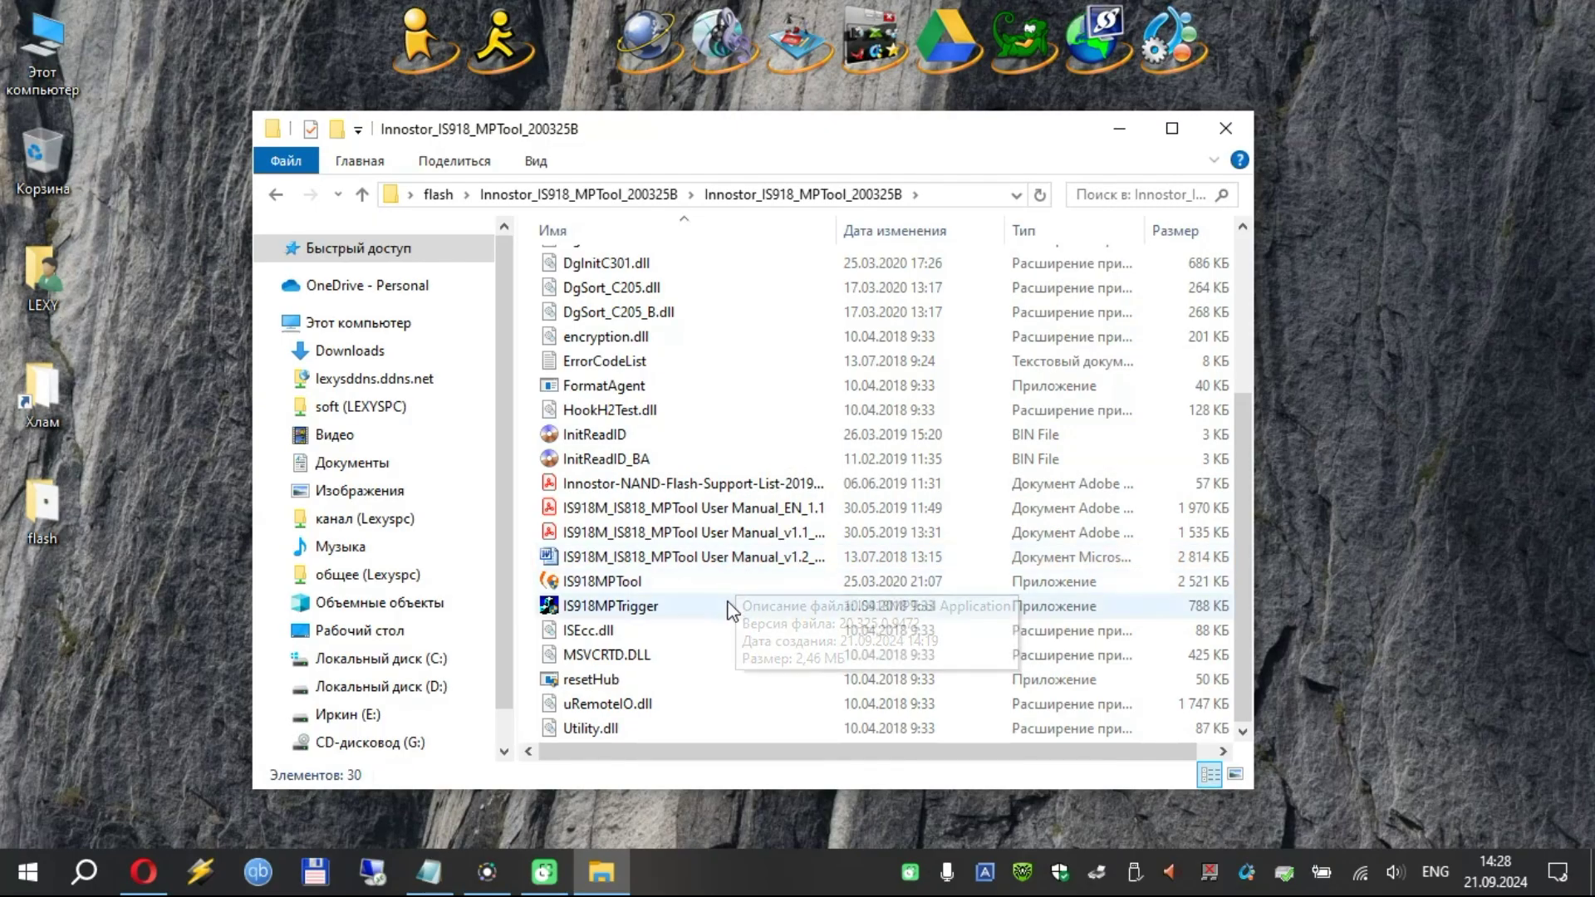
scroll(726, 602, "up", 4)
scroll(726, 601, "down", 4)
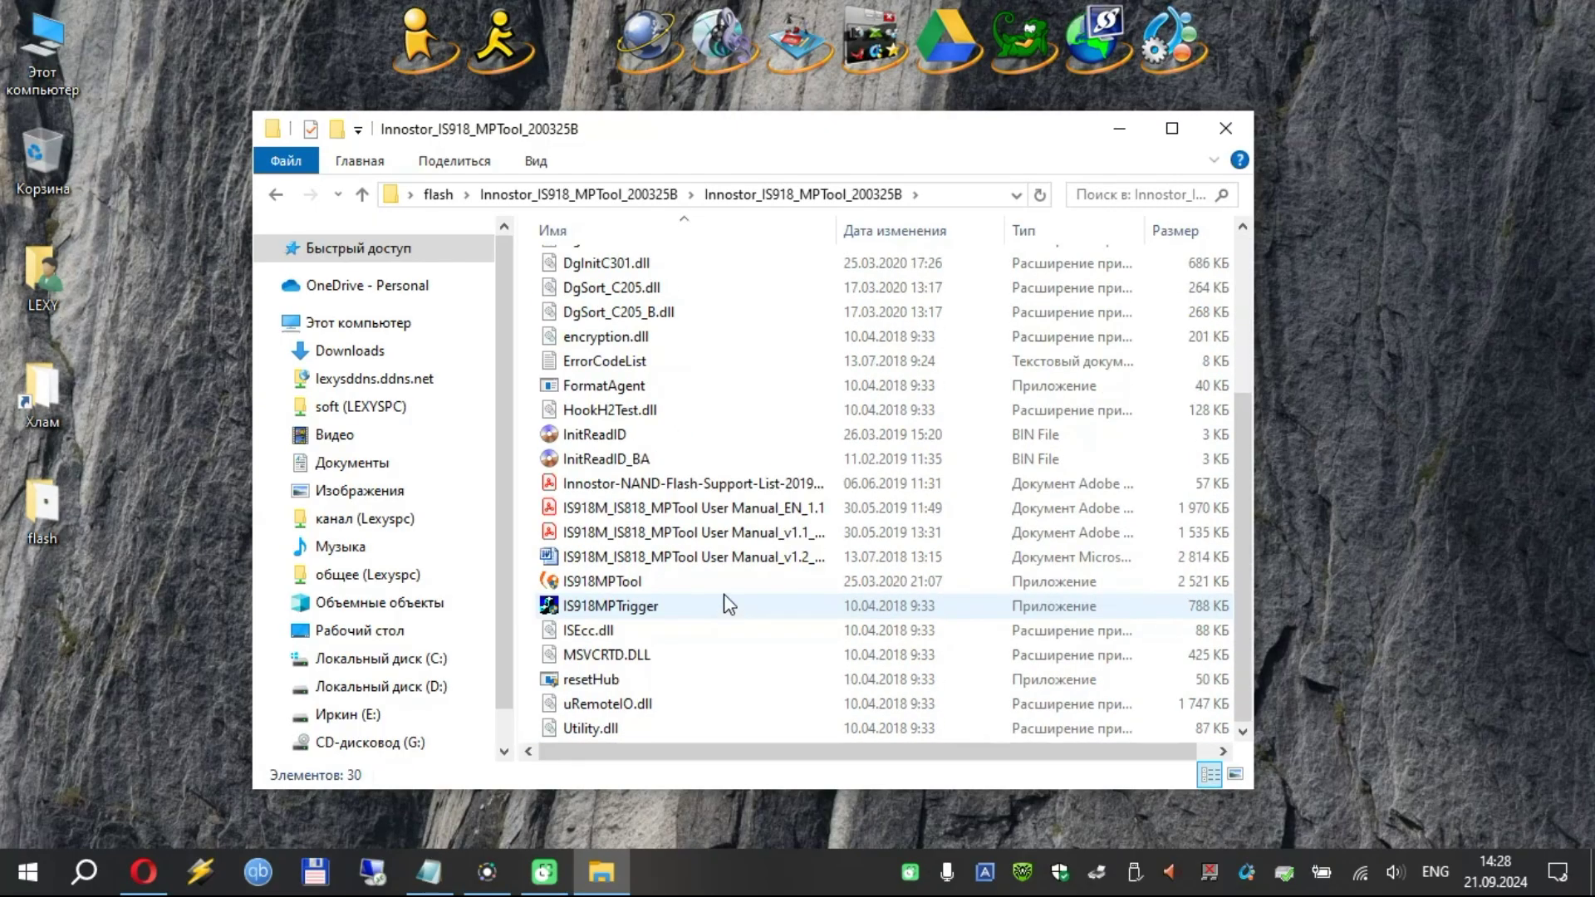
mouse_move(720, 586)
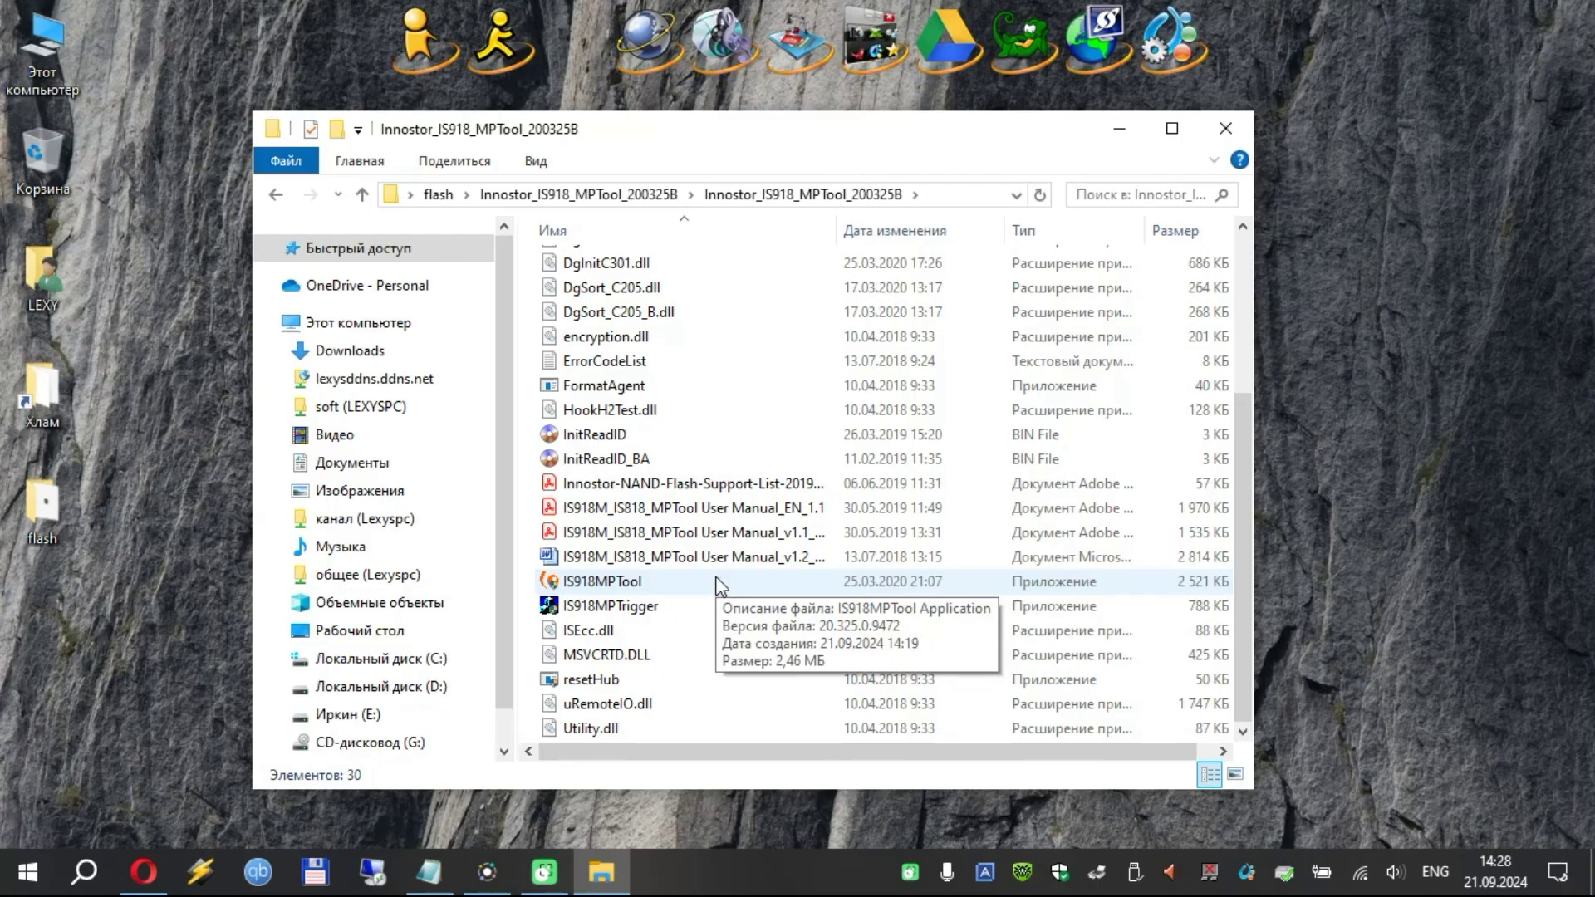
double_click(603, 586)
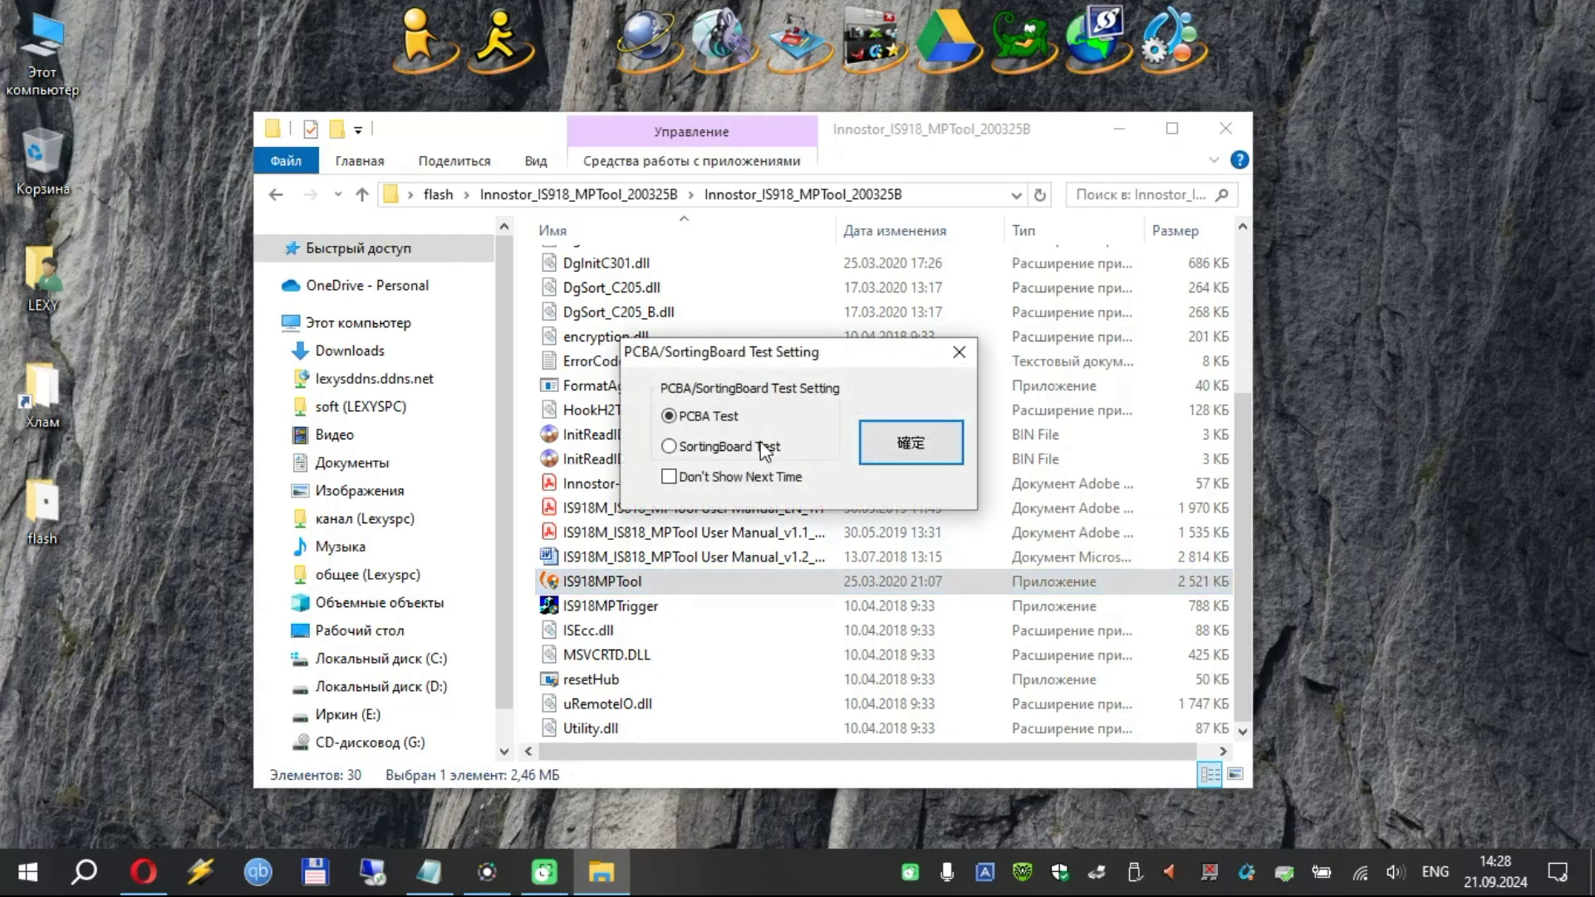
left_click(898, 451)
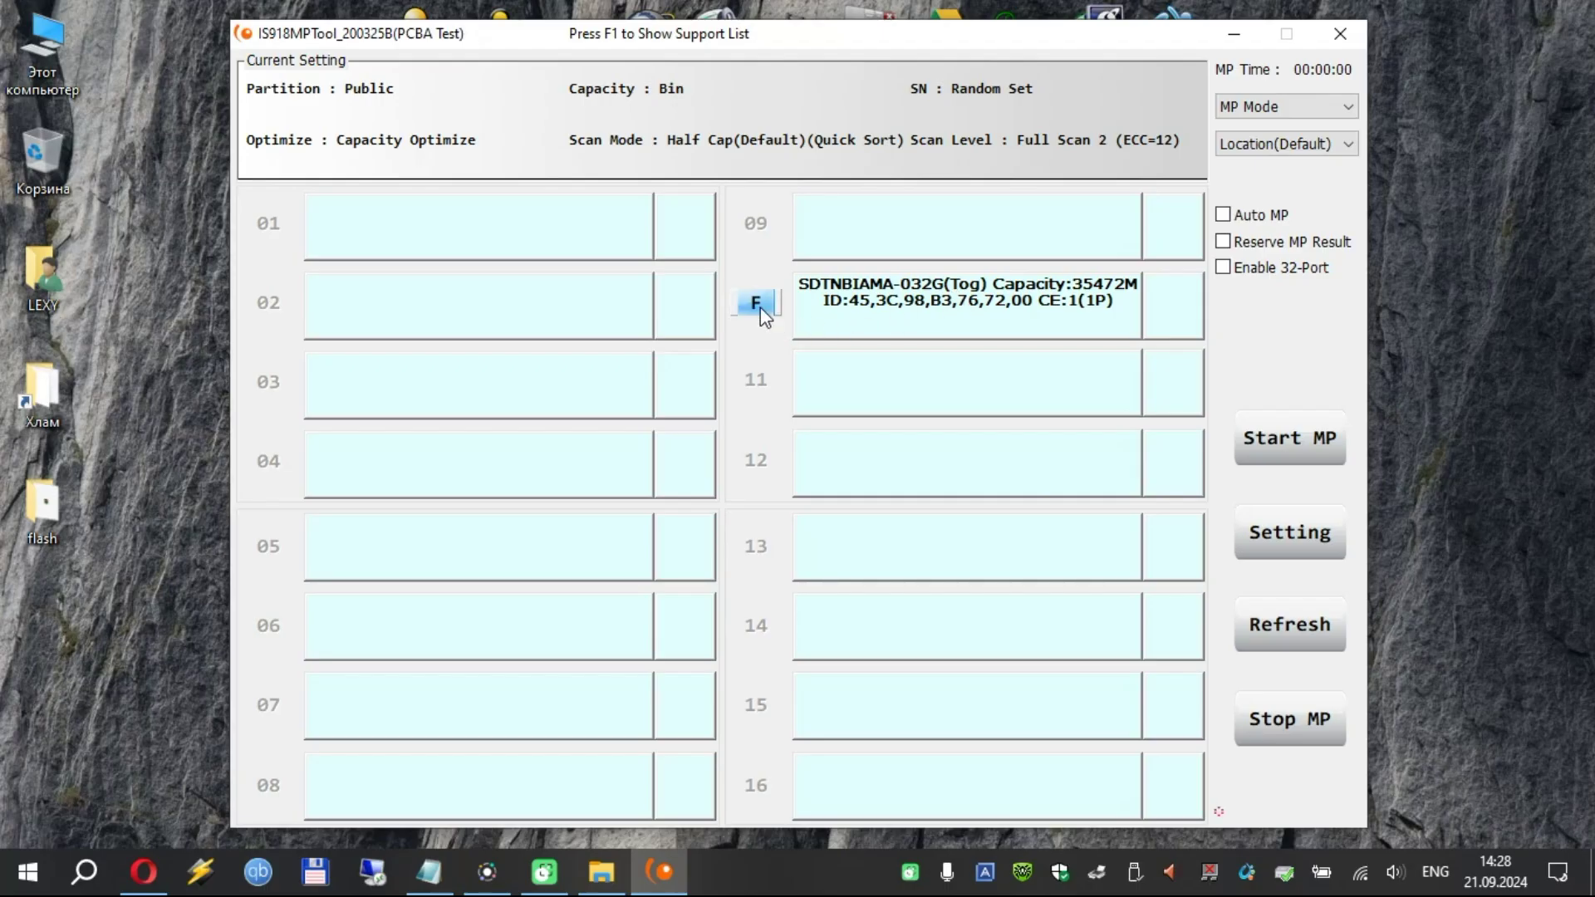
Look through the drives in This PC for the flash drive, including CD drive G:, and close the window.
double_click(32, 73)
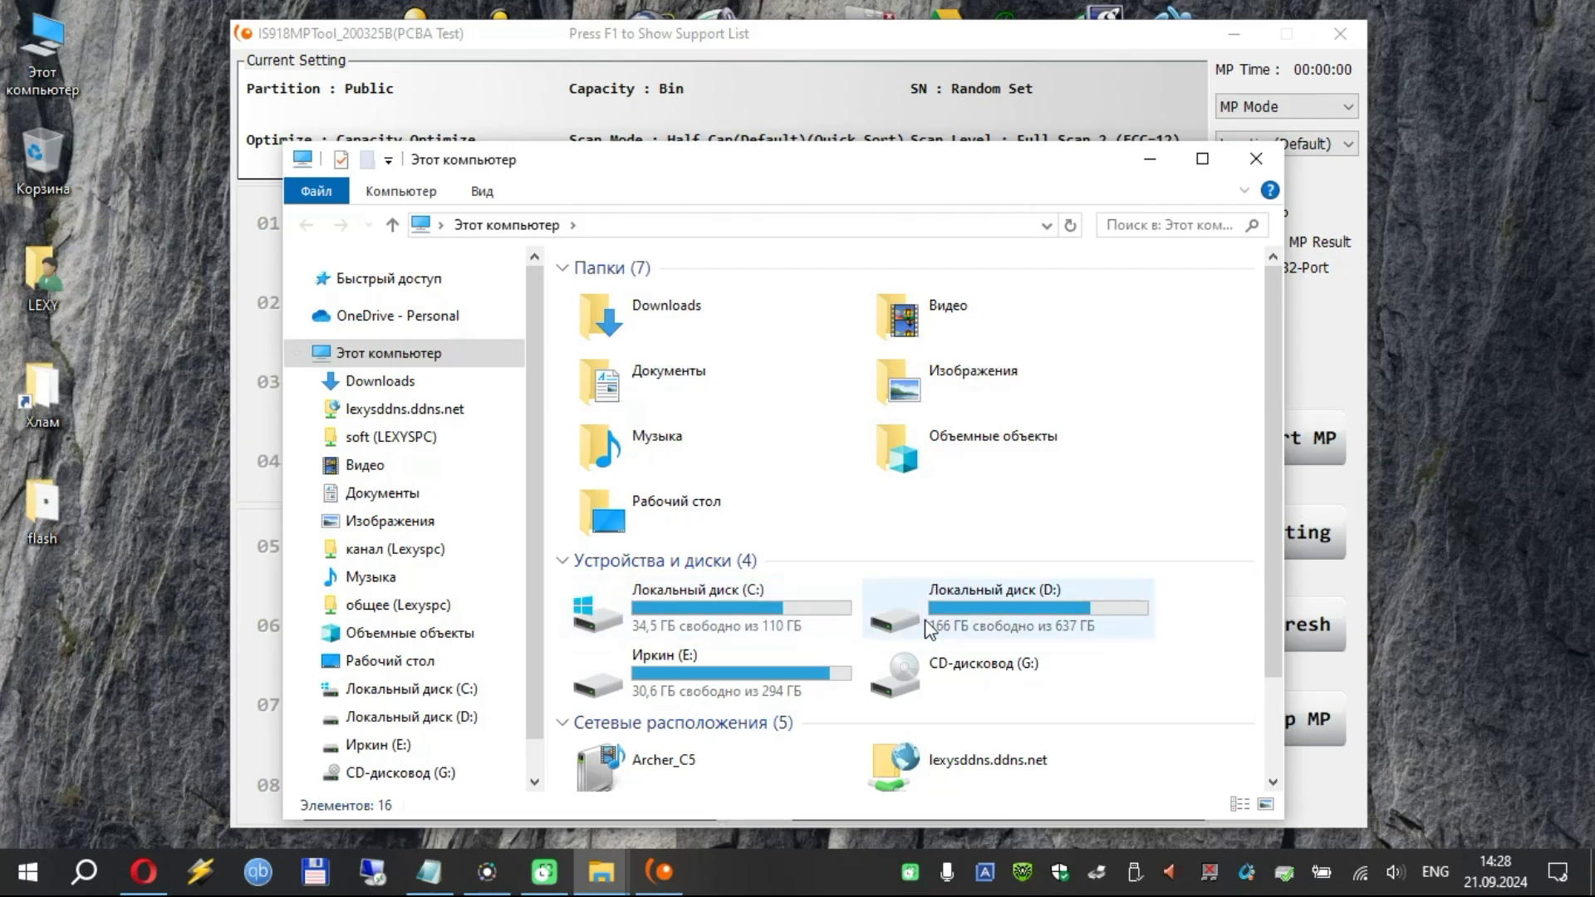
left_click(901, 675)
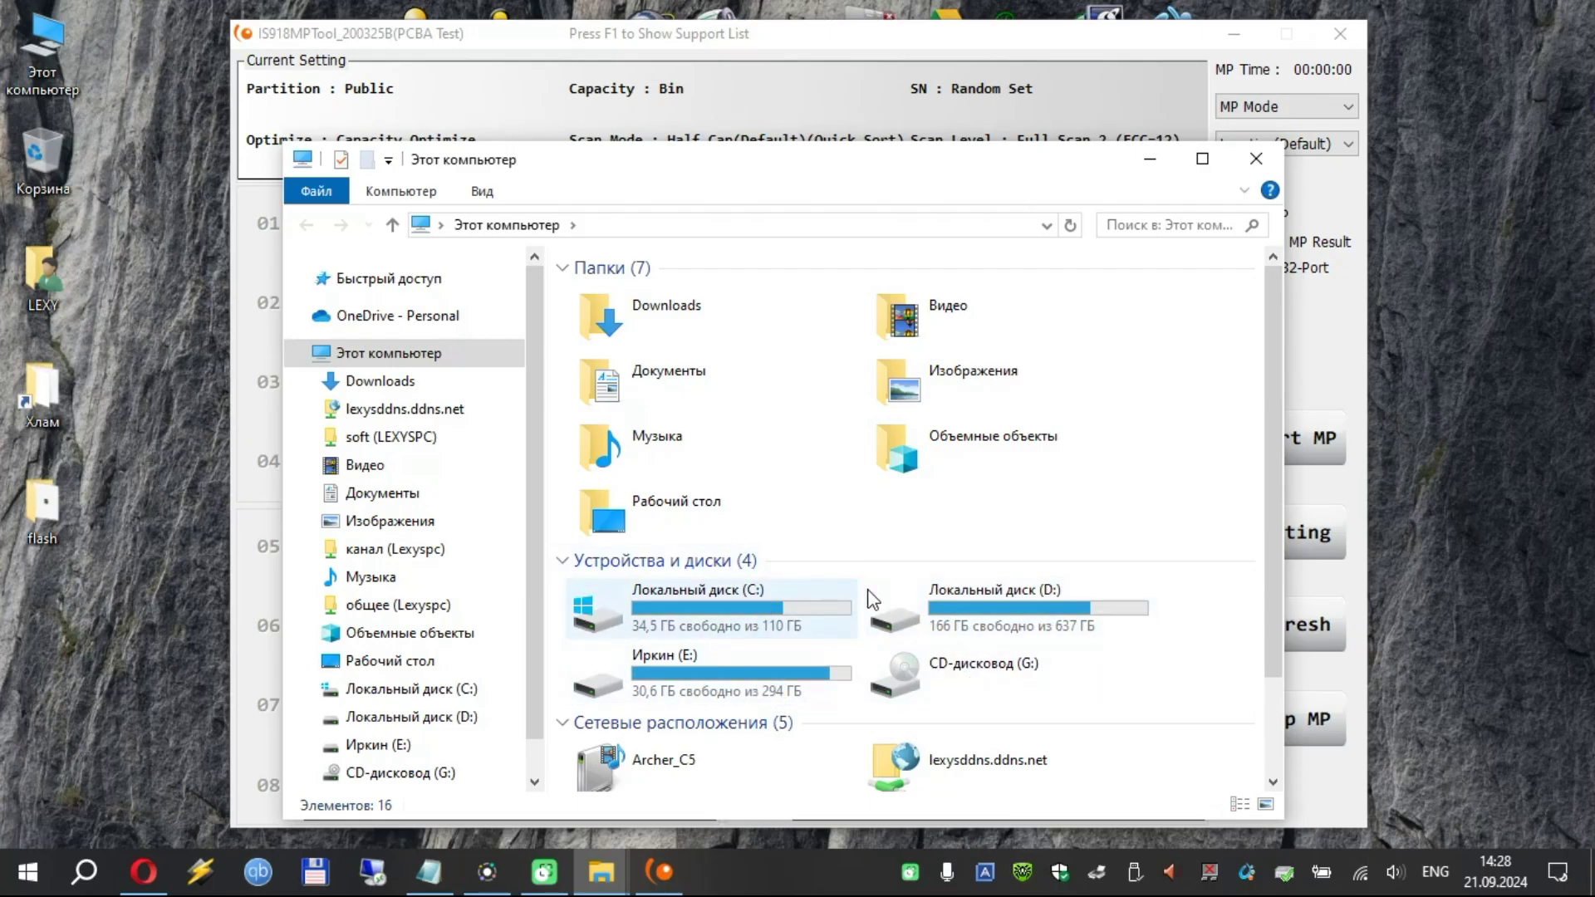
left_click(971, 687)
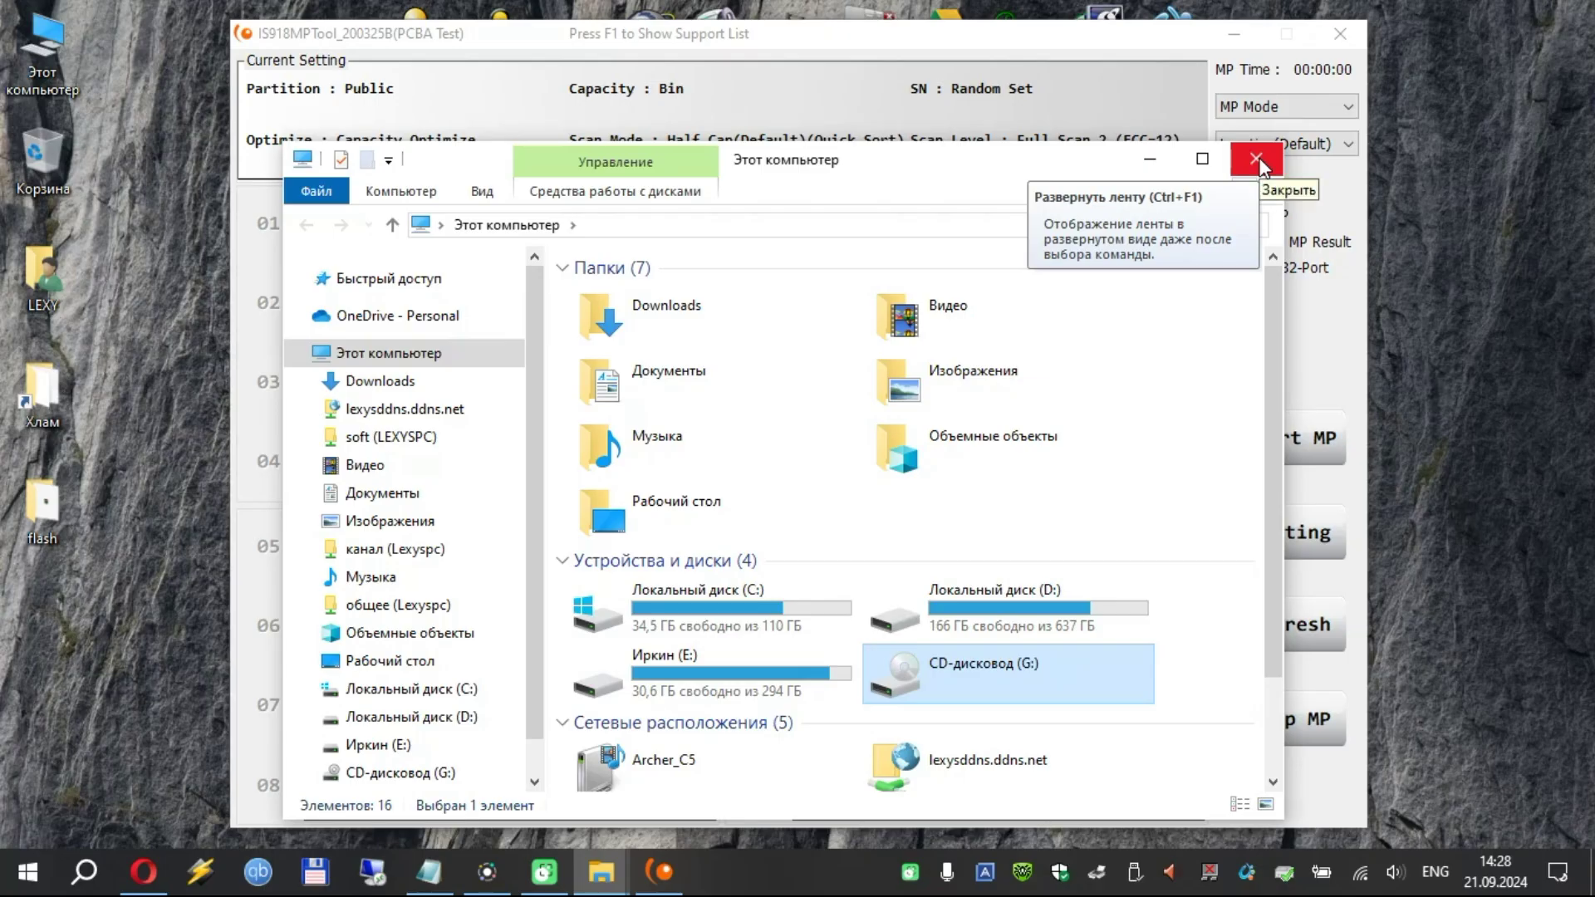
scroll(1155, 519, "down", 3)
scroll(1144, 532, "up", 3)
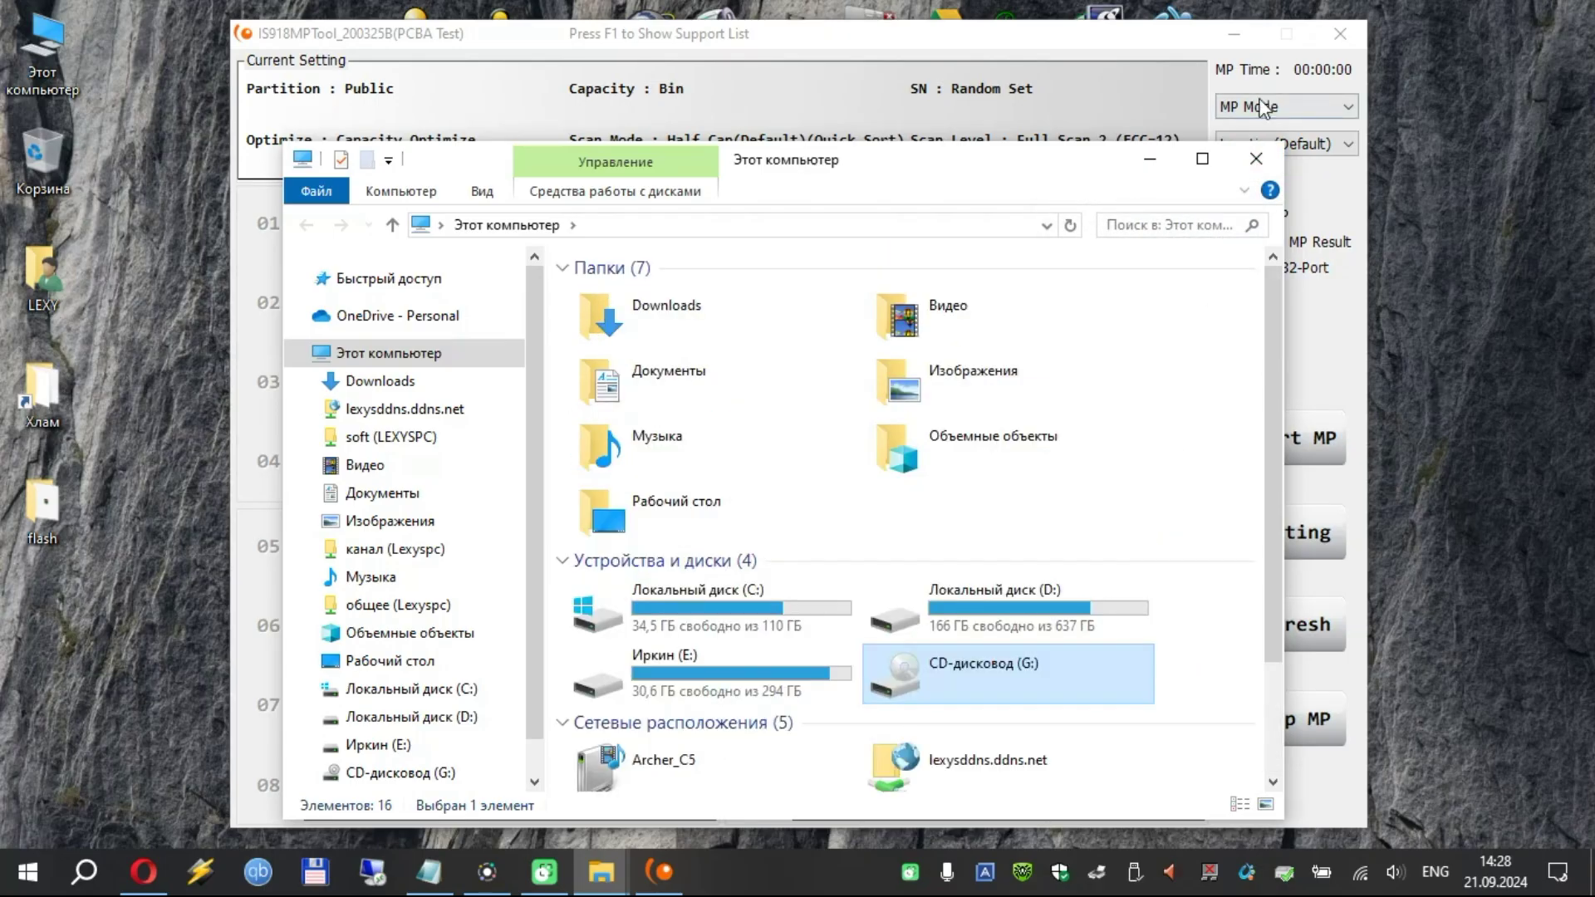
left_click(1255, 160)
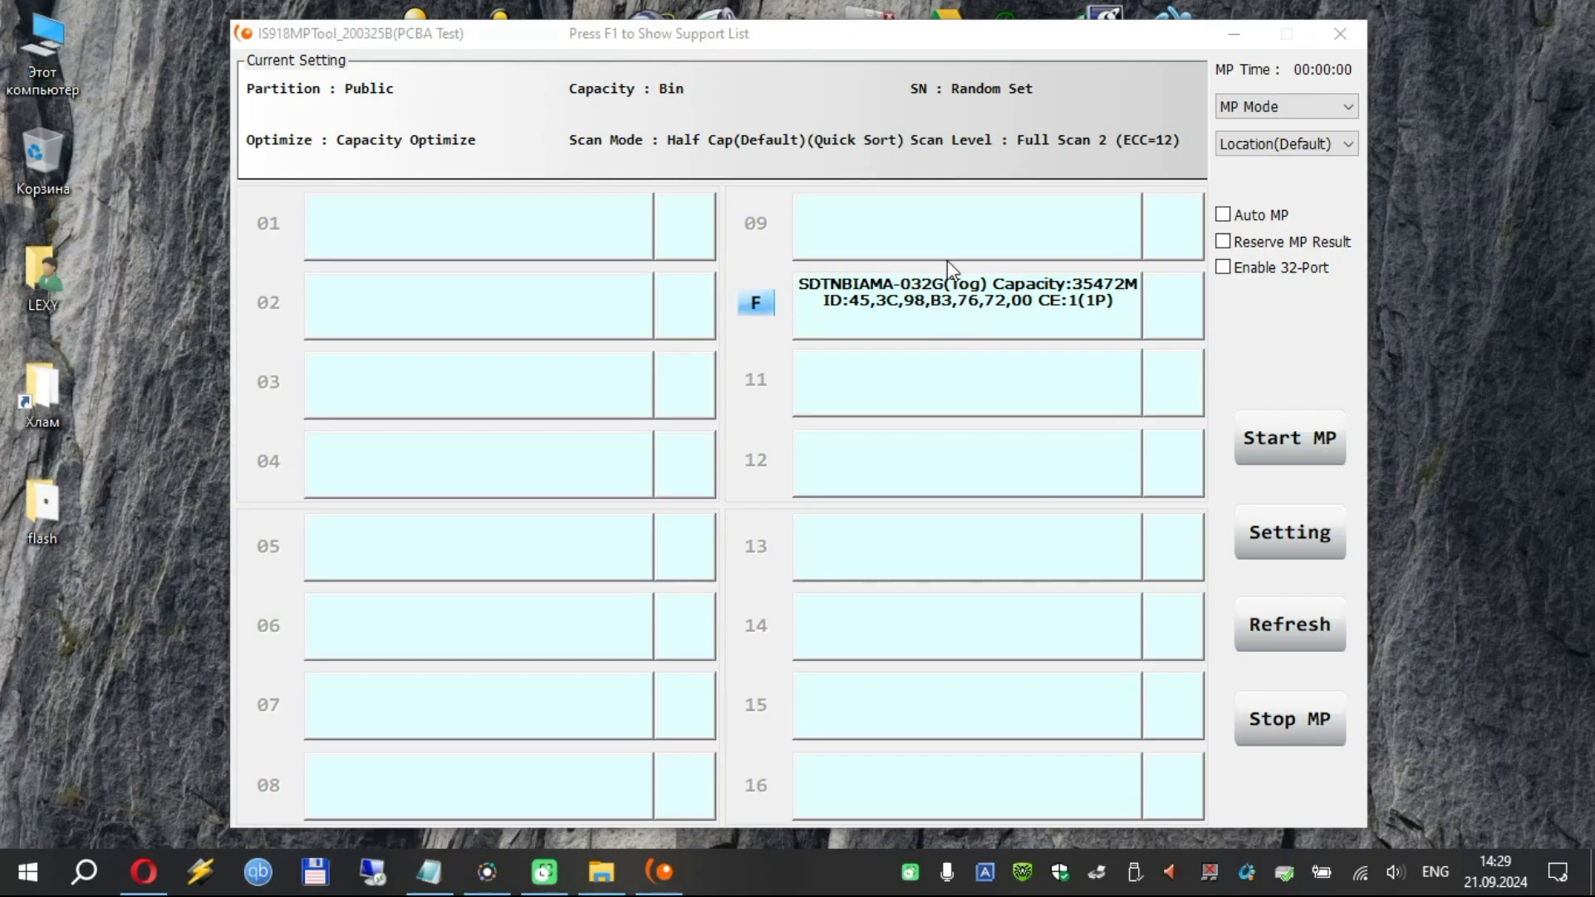
Run Start MP on the flash drive detected as F in IS918MPTool and let the process finish.
left_click(761, 306)
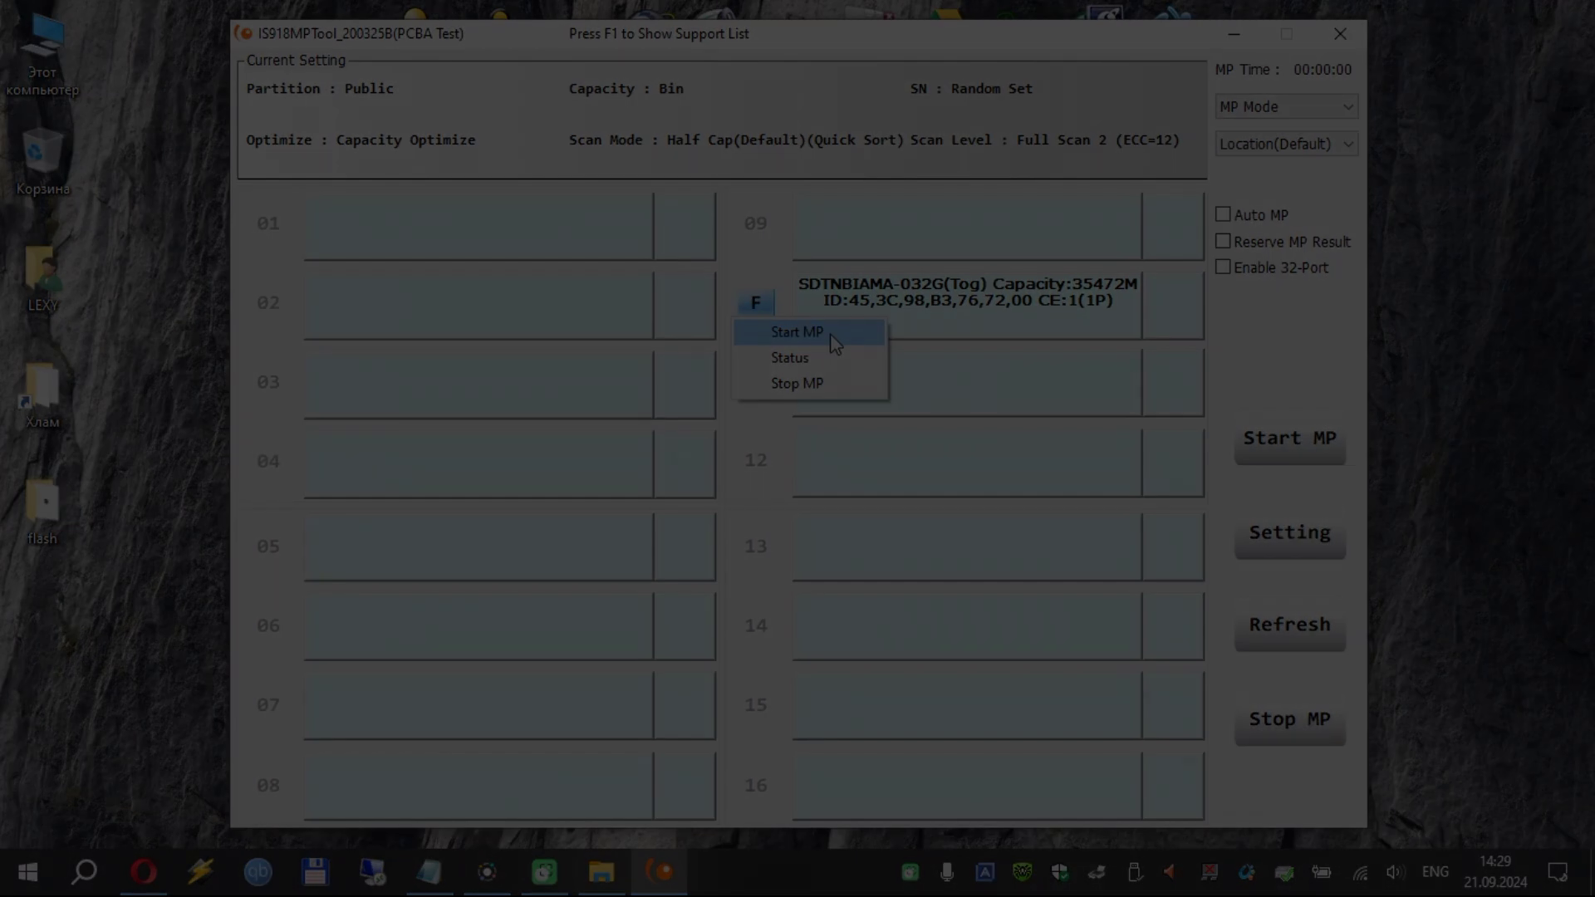
left_click(831, 333)
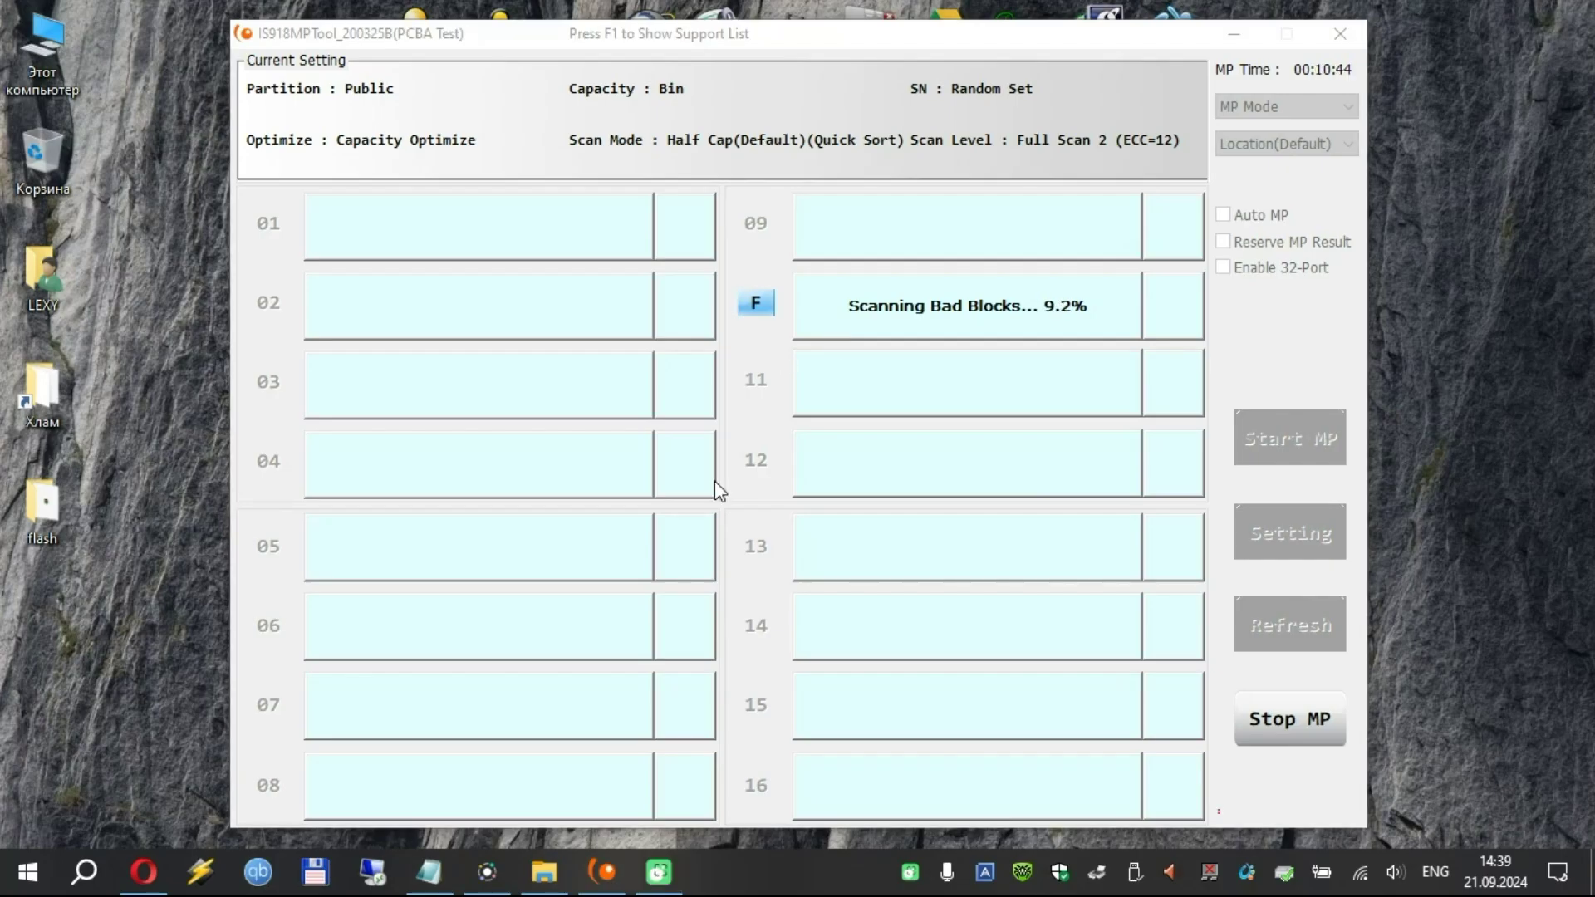
left_click(736, 440)
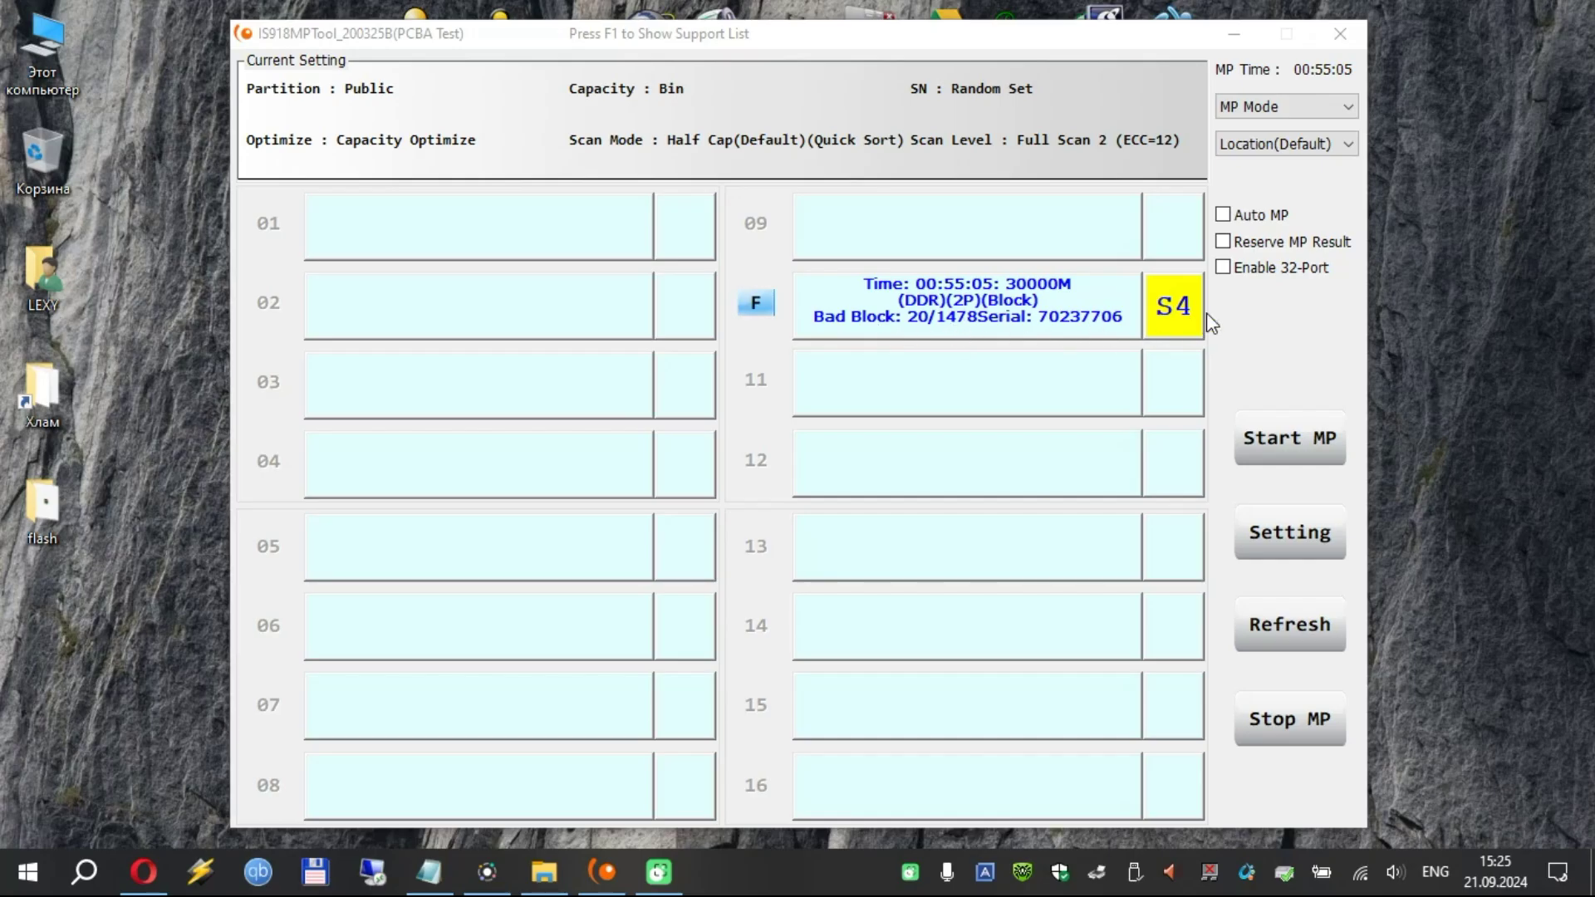
left_click(1171, 318)
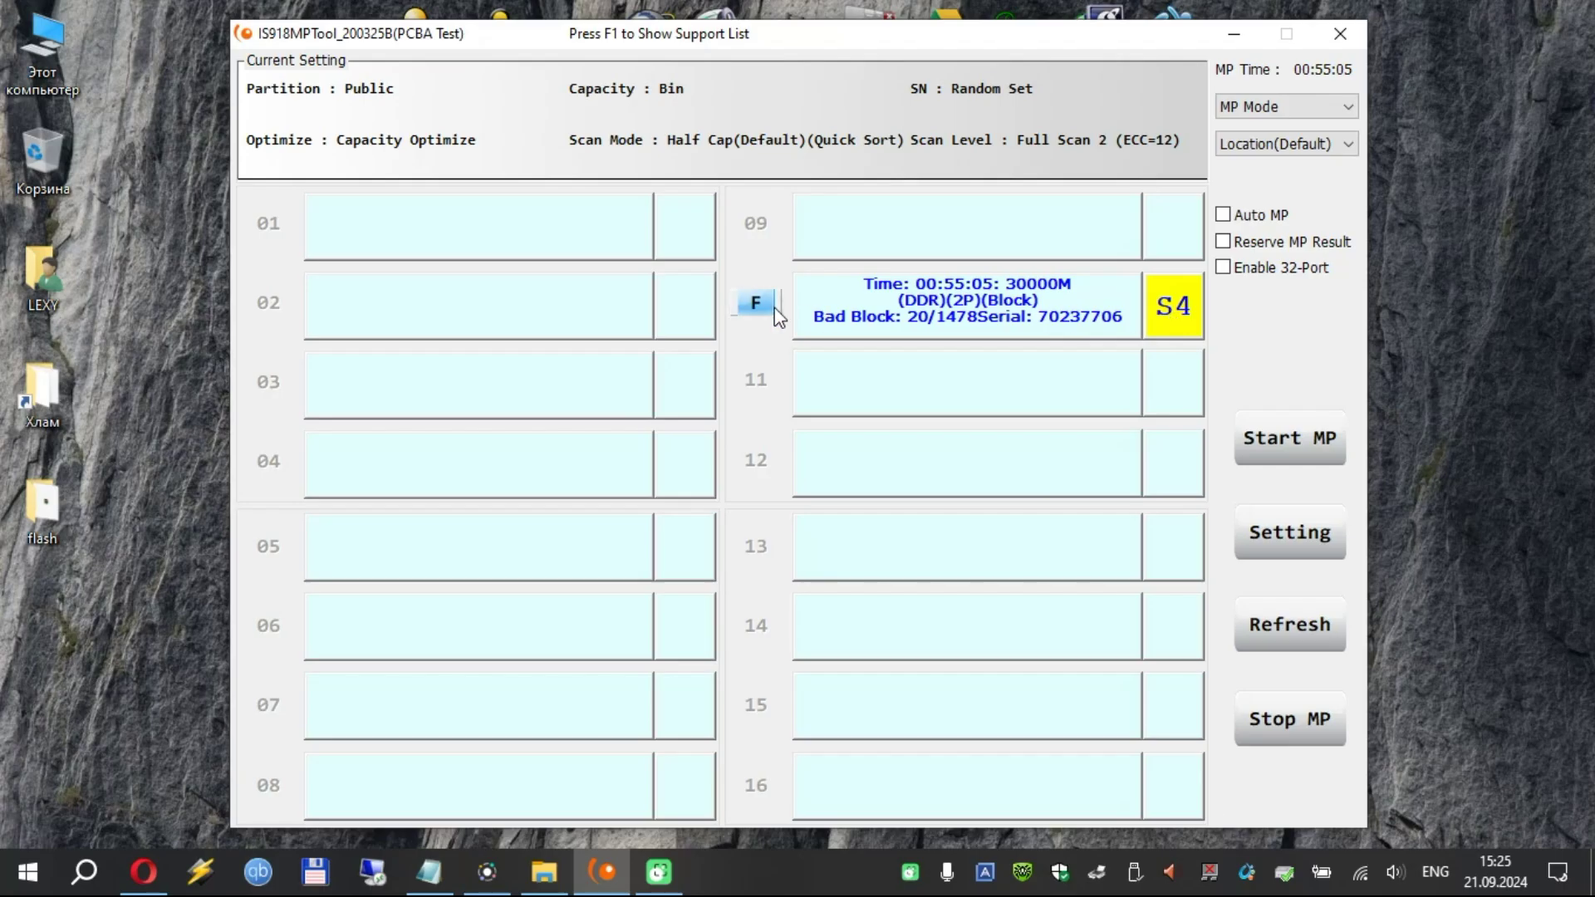
Open removable disk F: from This PC to check its contents, and close the Explorer window.
double_click(23, 93)
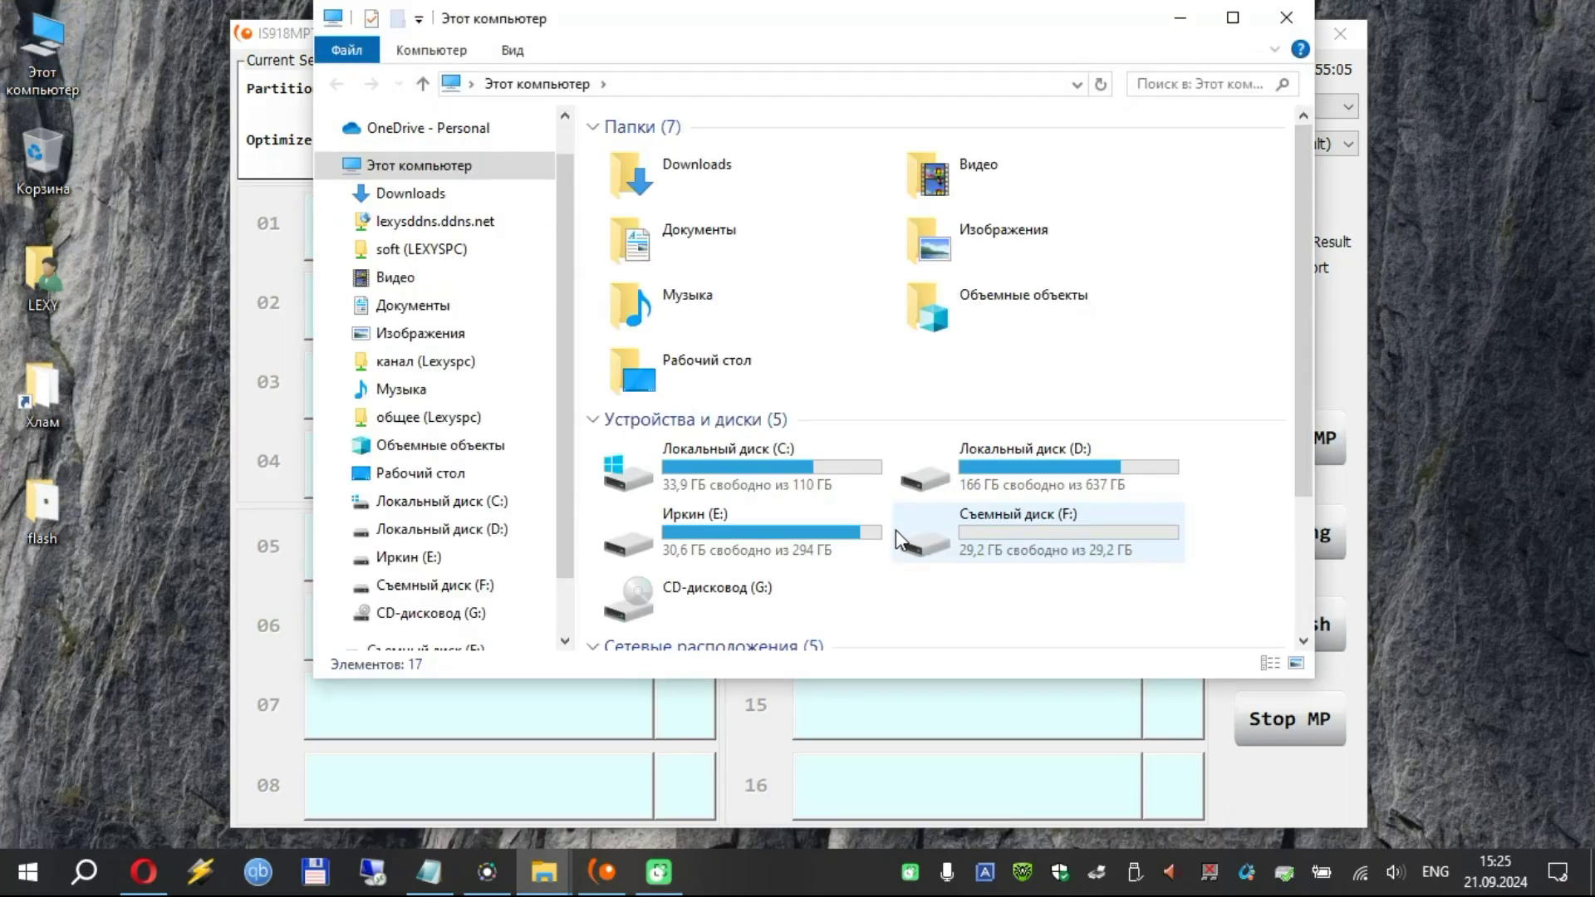
double_click(1020, 554)
right_click(919, 363)
left_click(776, 449)
left_click(460, 165)
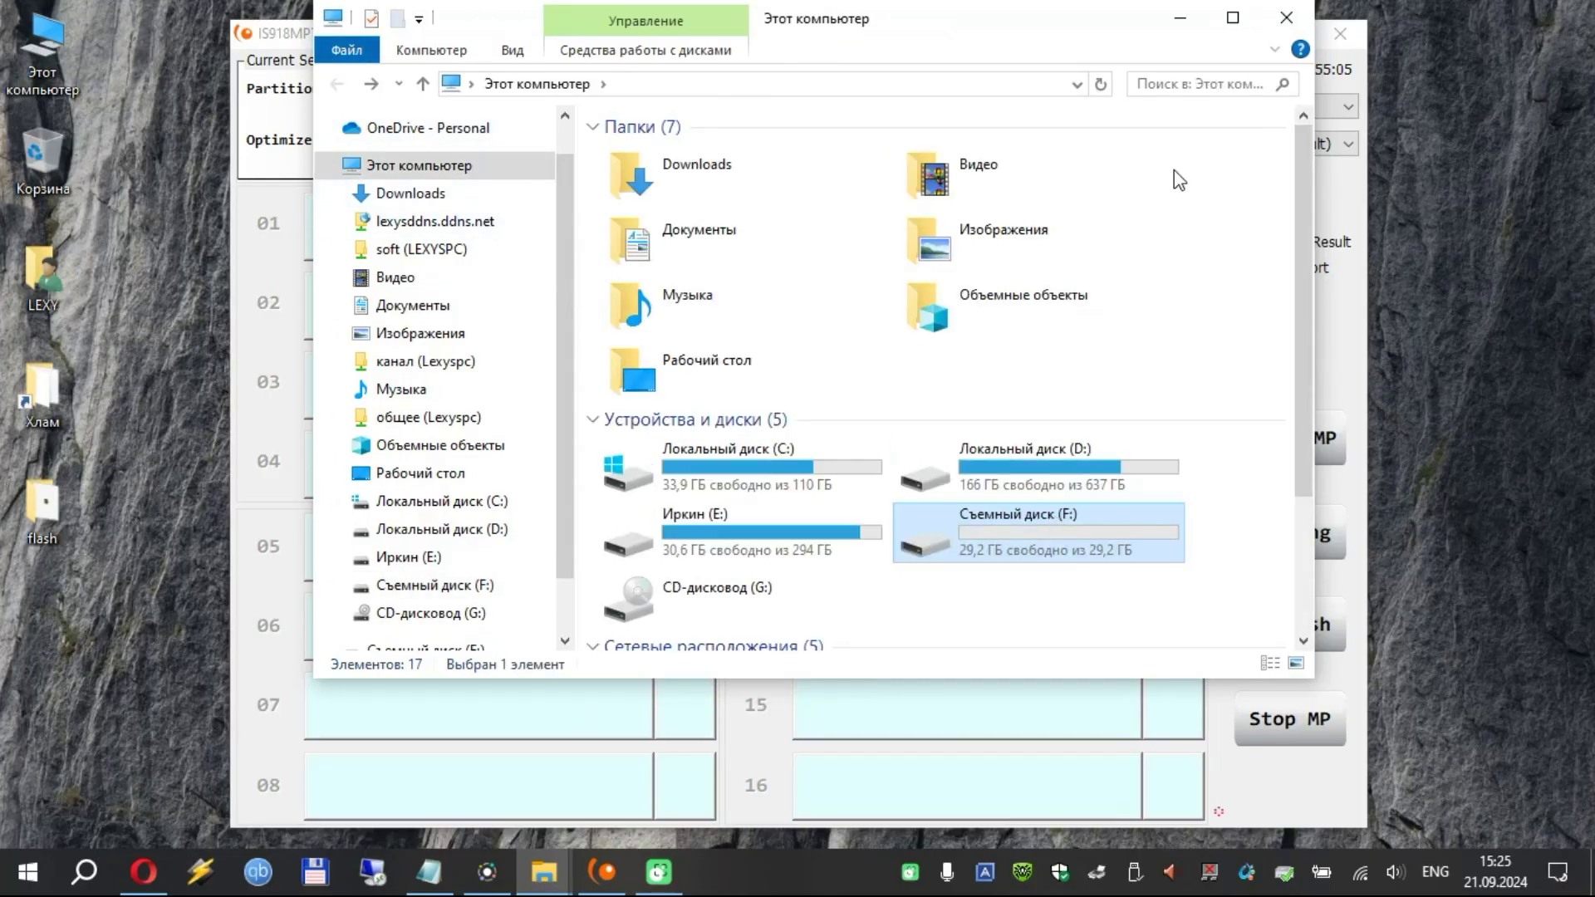
left_click(1286, 18)
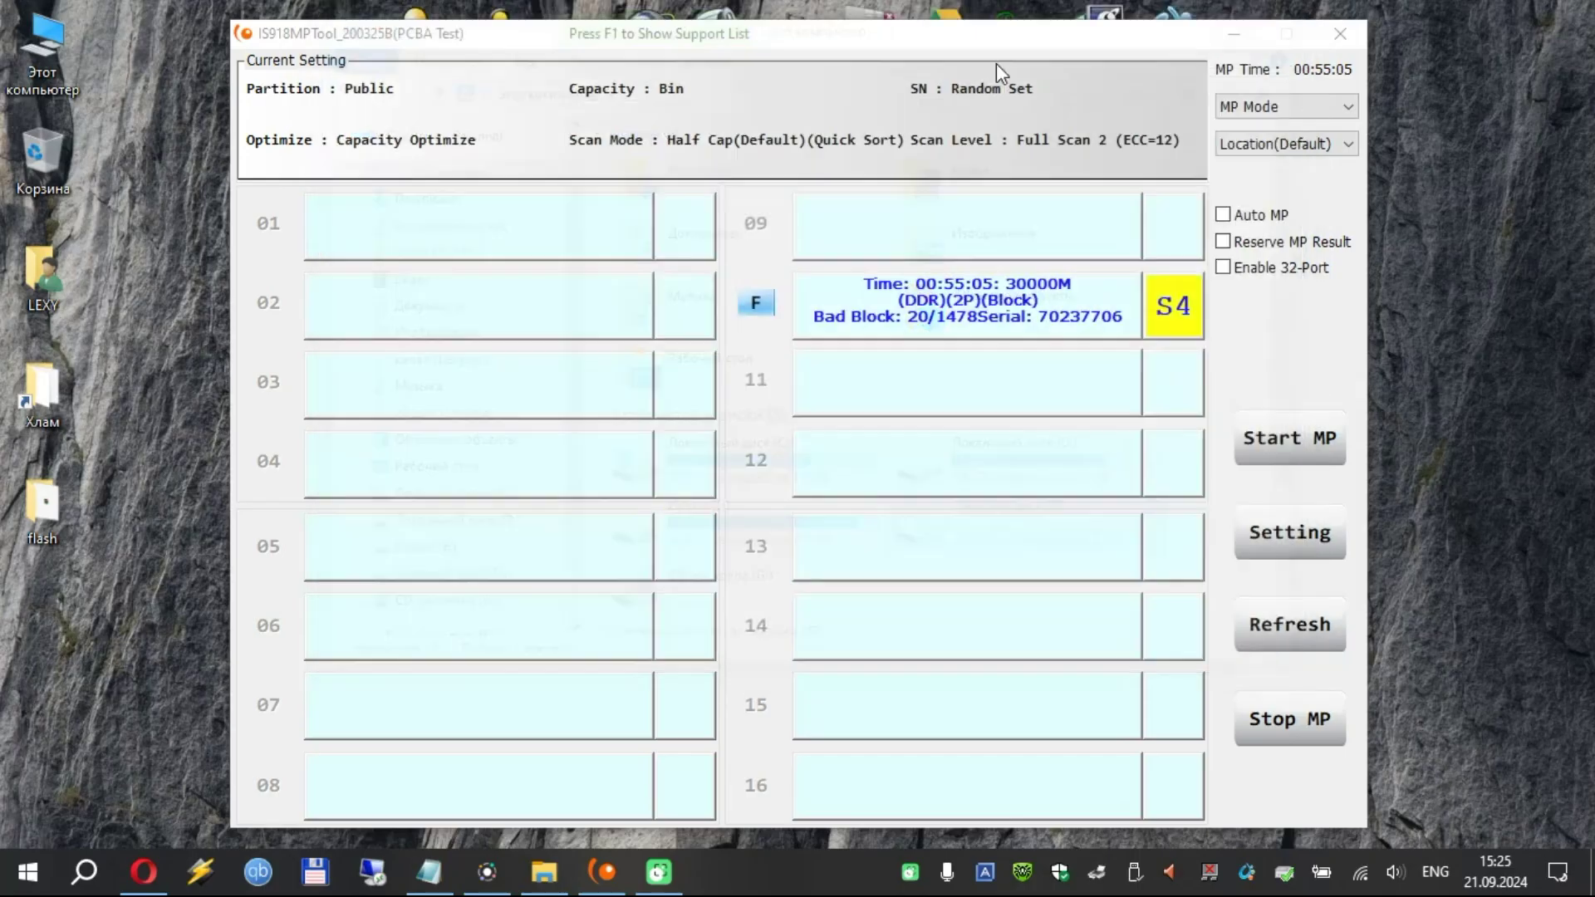
Dismiss the options of drive F, and close IS918MPTool and the utility's folder window.
right_click(753, 307)
left_click(779, 265)
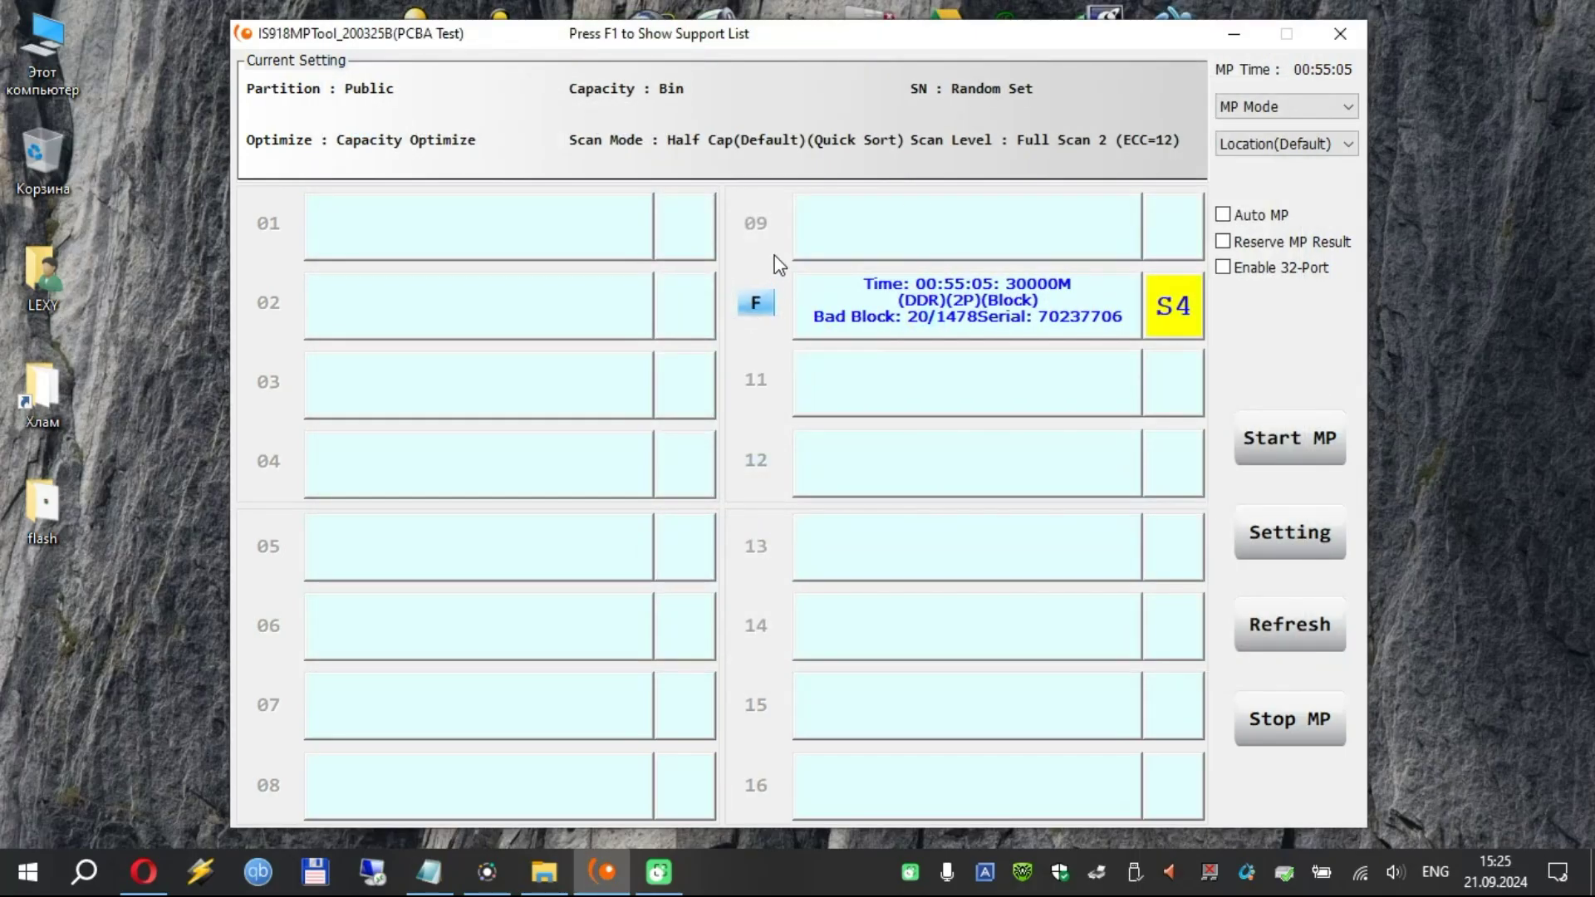
left_click(1348, 39)
left_click(1245, 129)
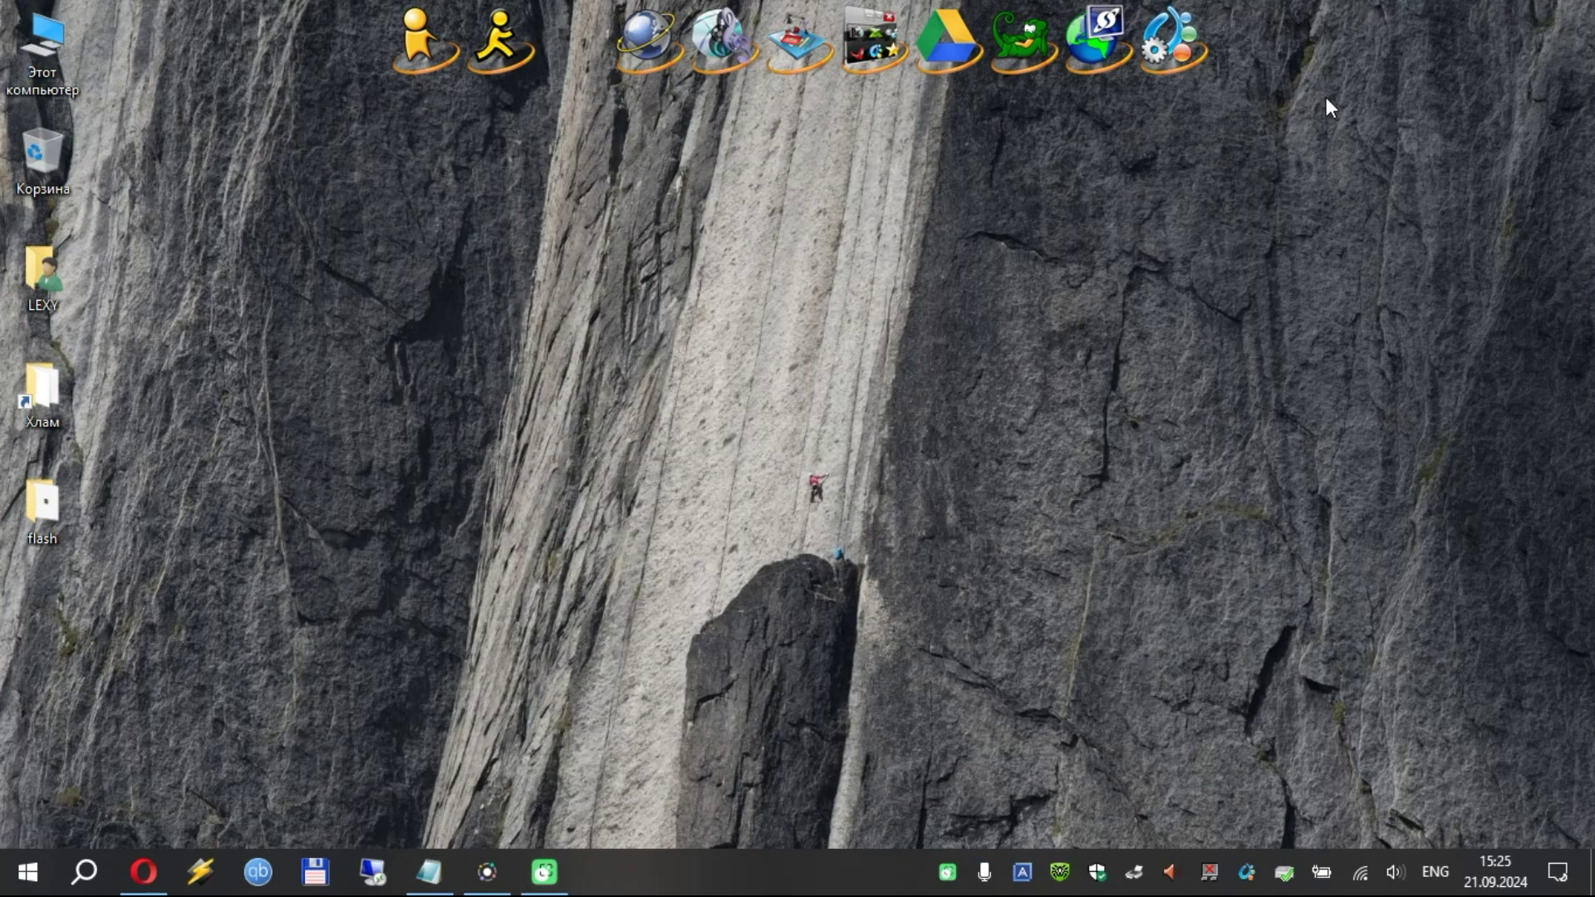
Check the file system and capacity in the properties of USB drive F: from This PC, and close the properties.
key("super+e")
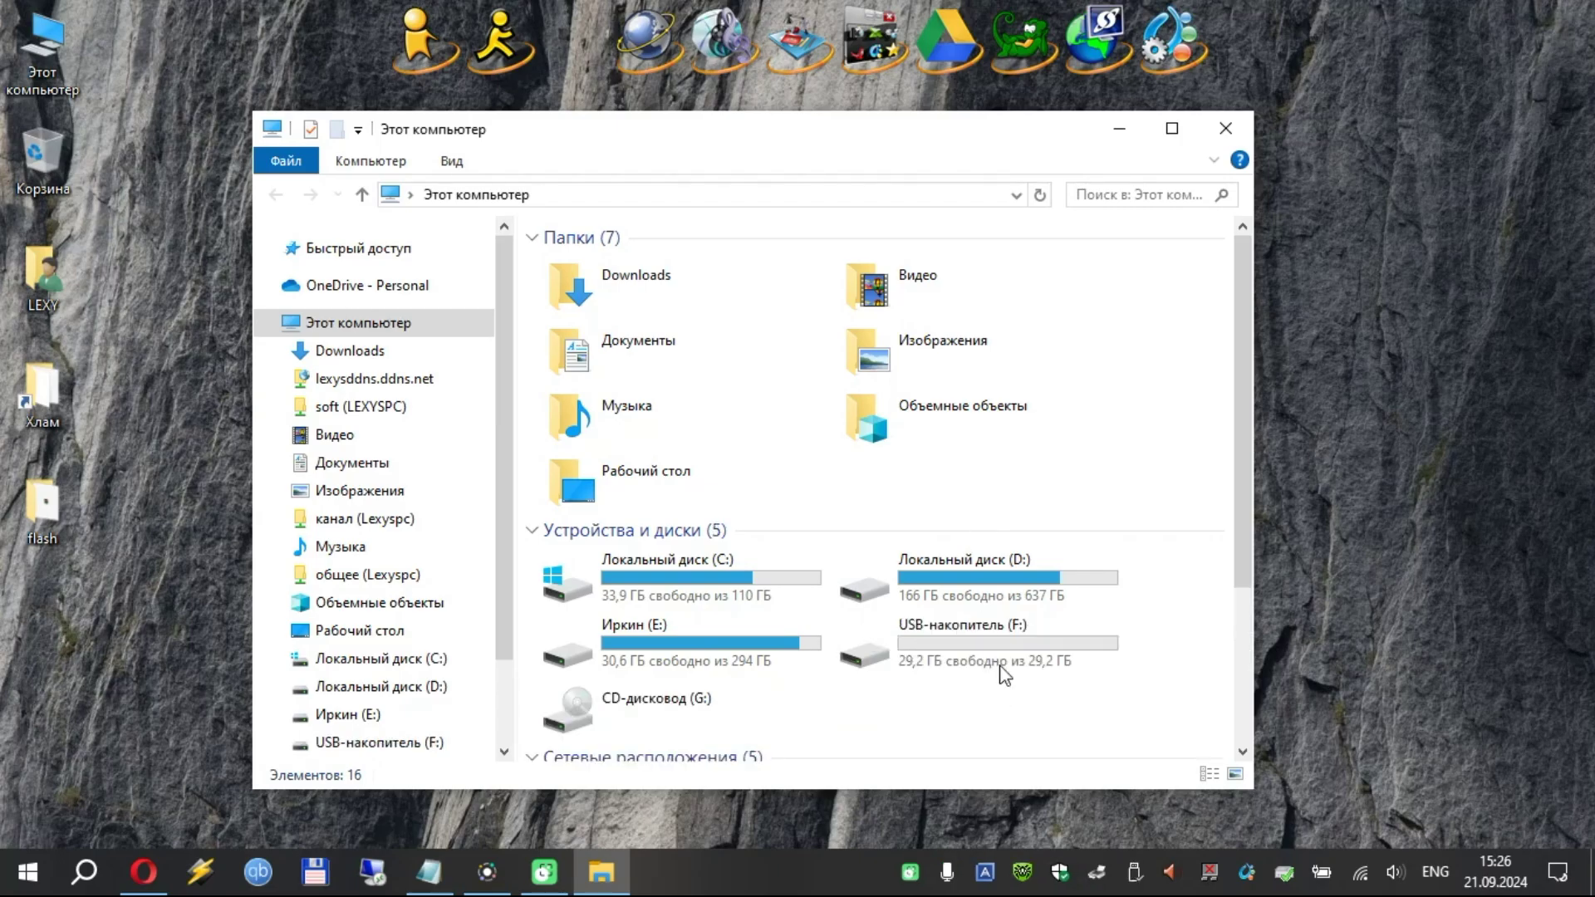
left_click(1004, 646)
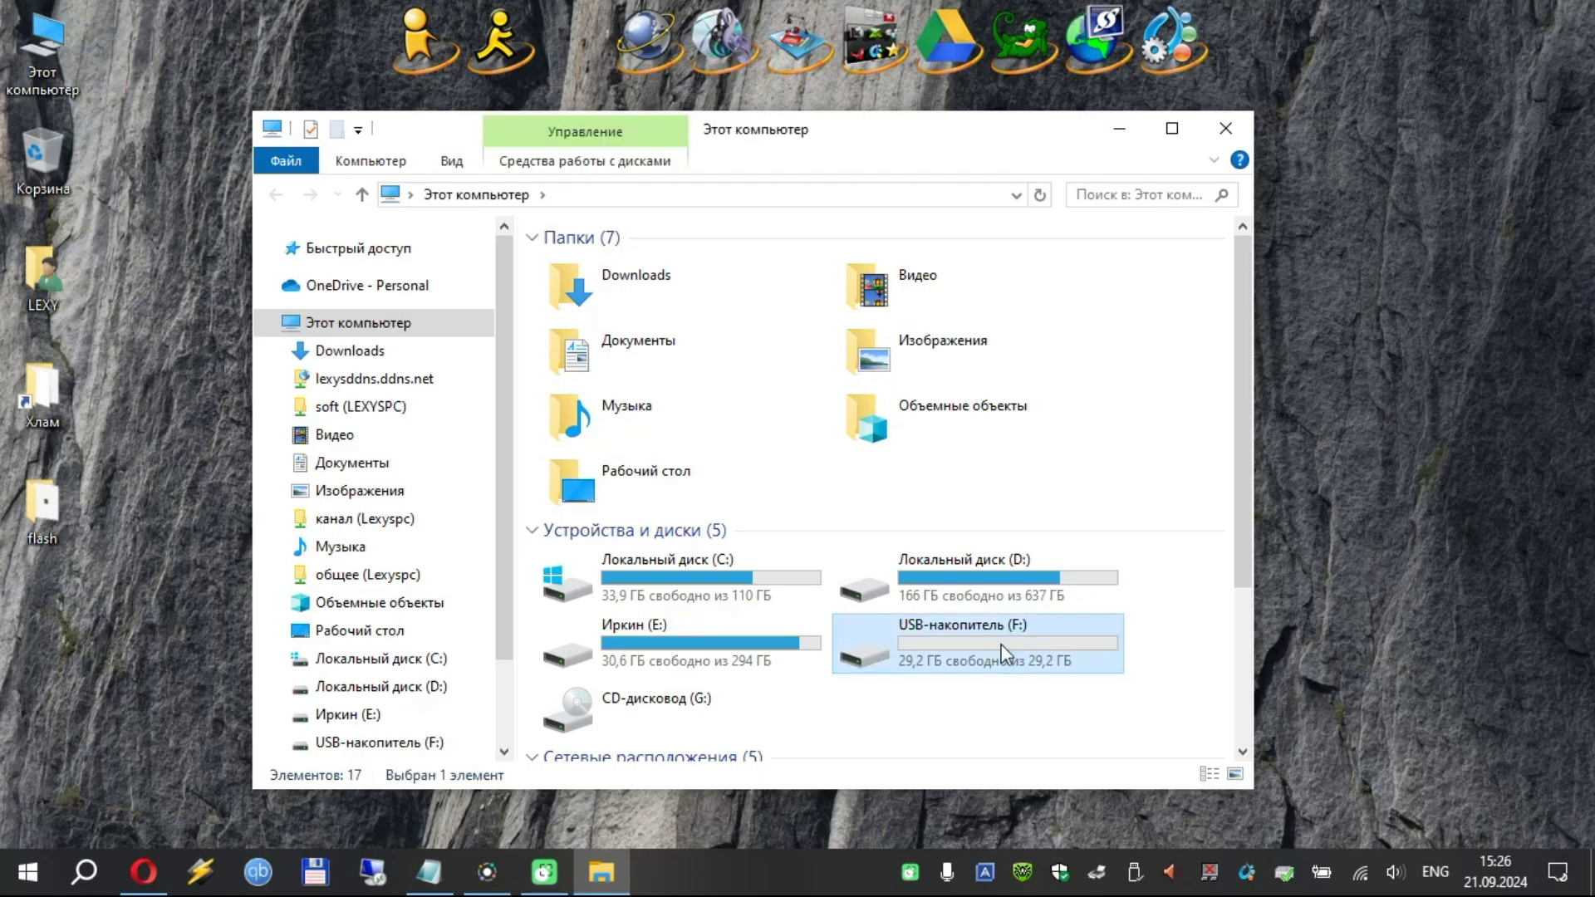
right_click(1005, 645)
left_click(855, 616)
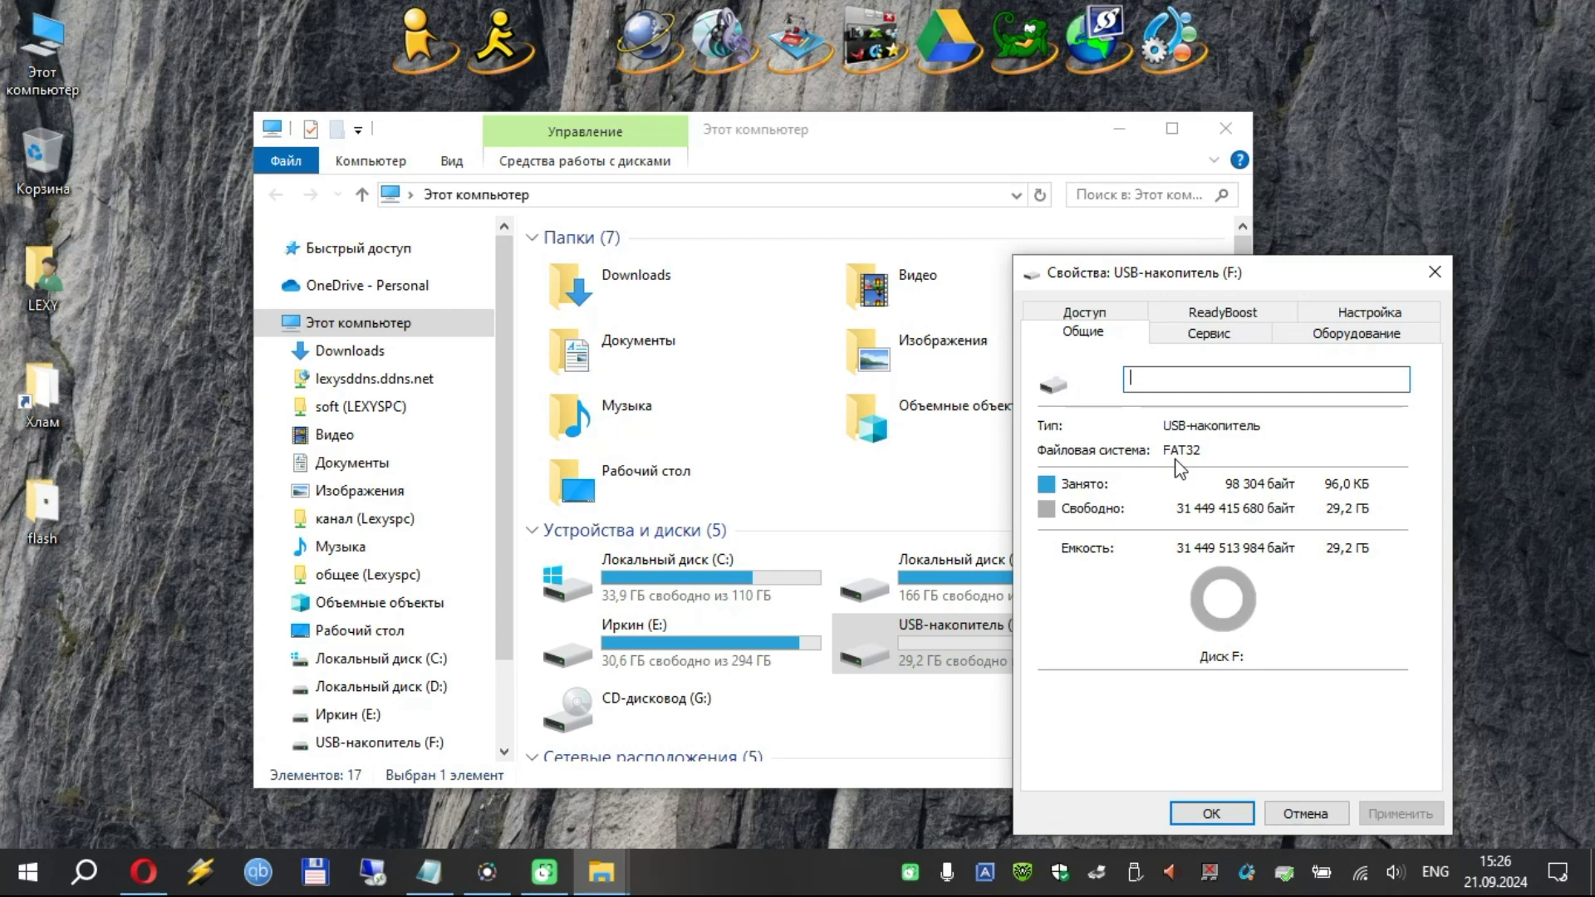
left_click(1434, 273)
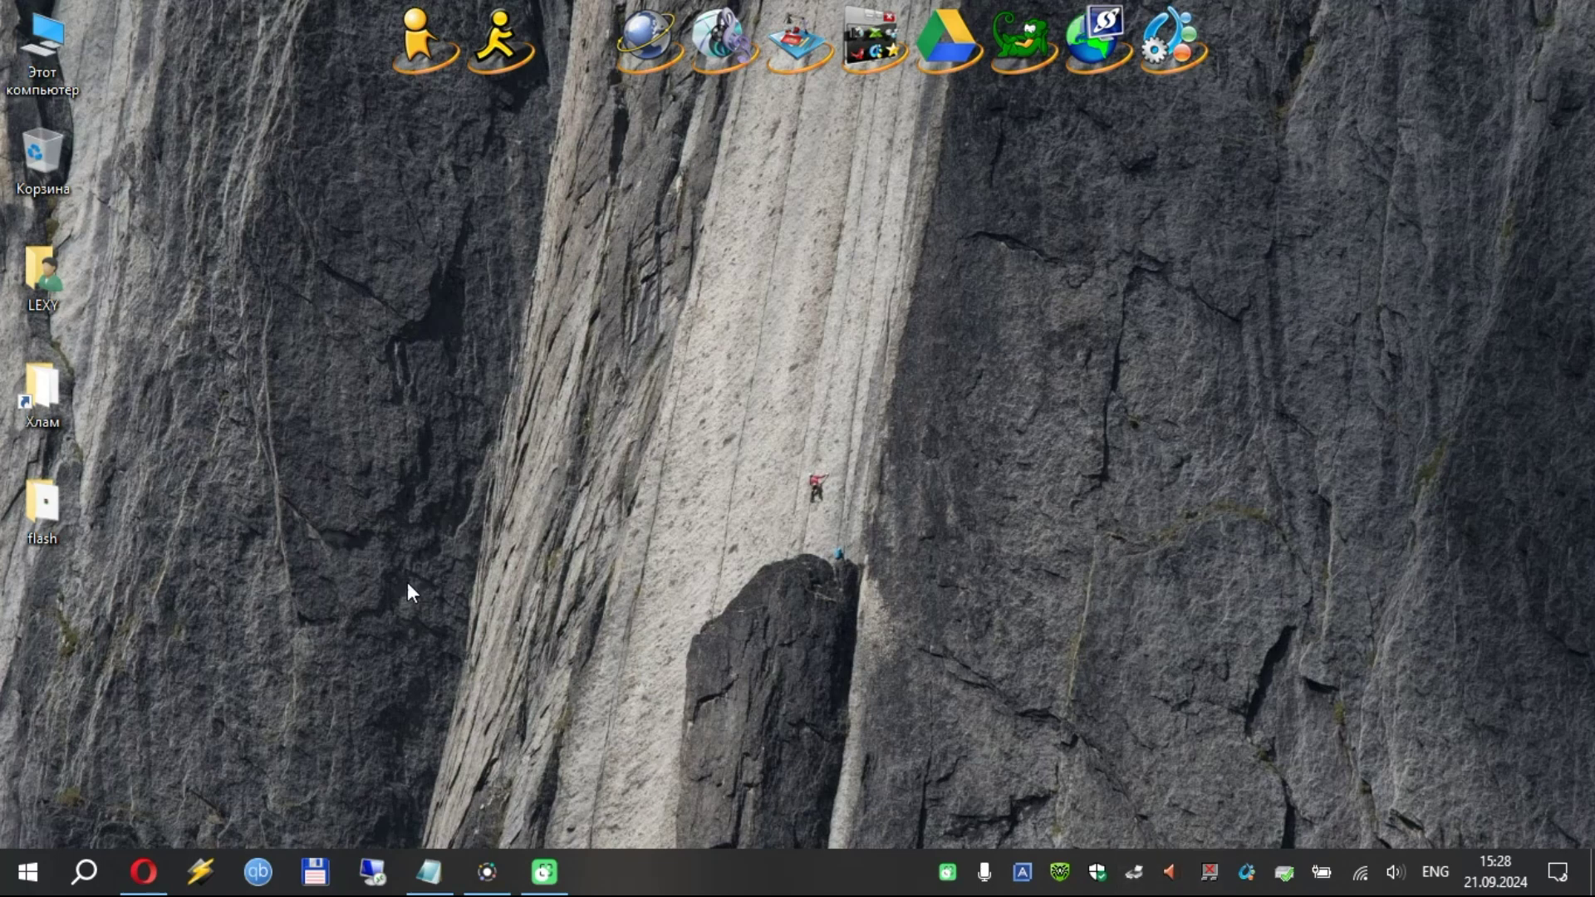
Launch CheckUDisk V5.4 from its folder inside the desktop flash folder and have it list all USB devices.
double_click(50, 505)
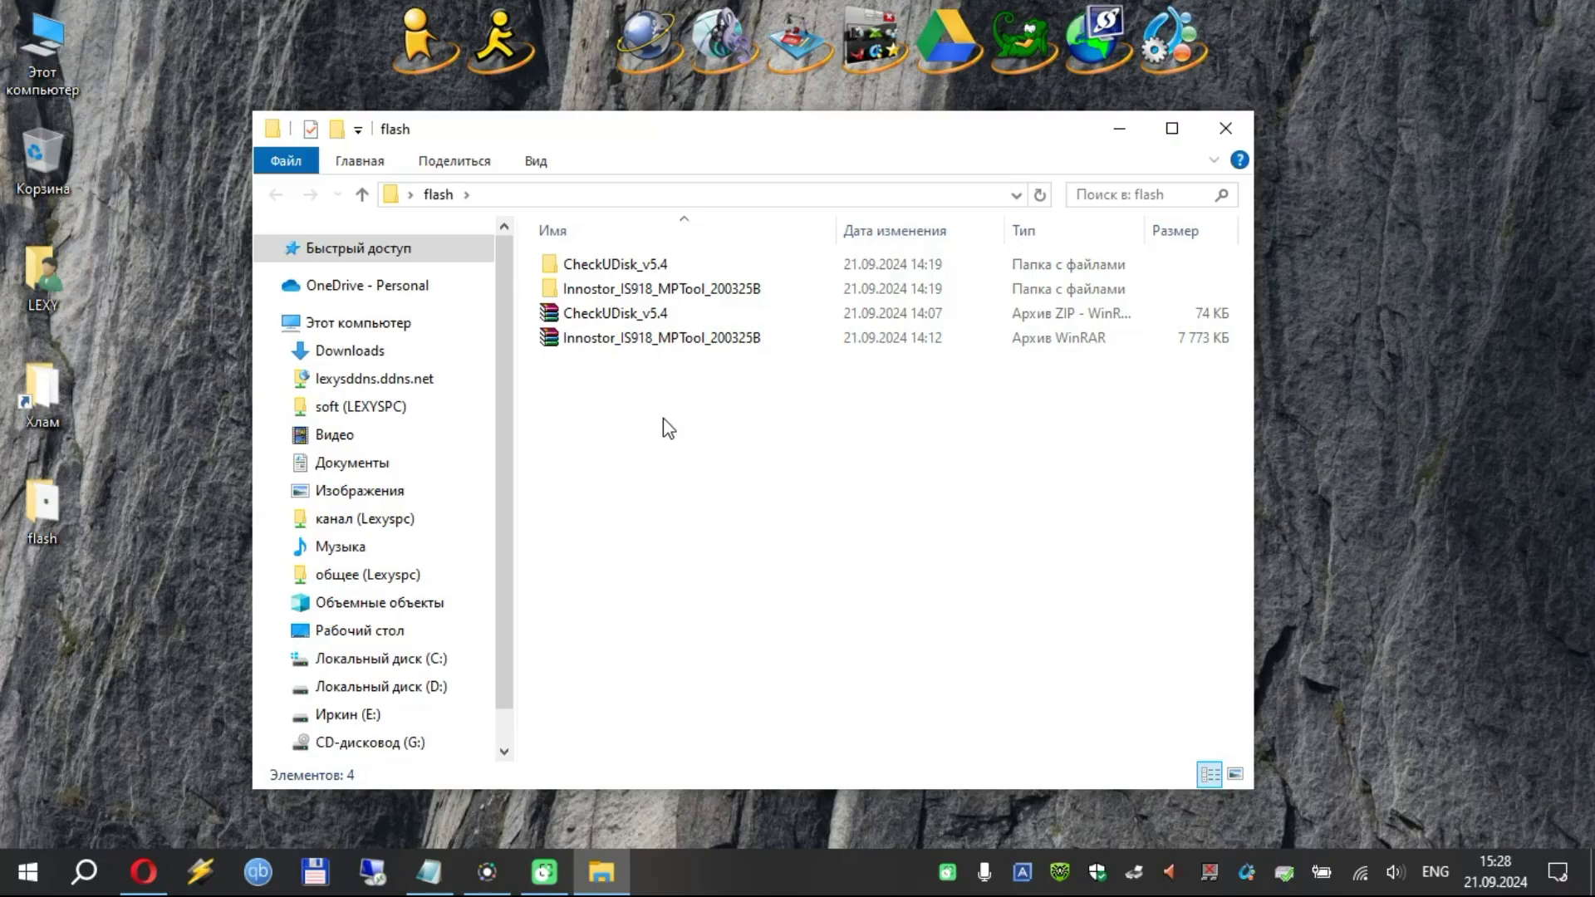
double_click(613, 266)
left_click(612, 268)
double_click(612, 268)
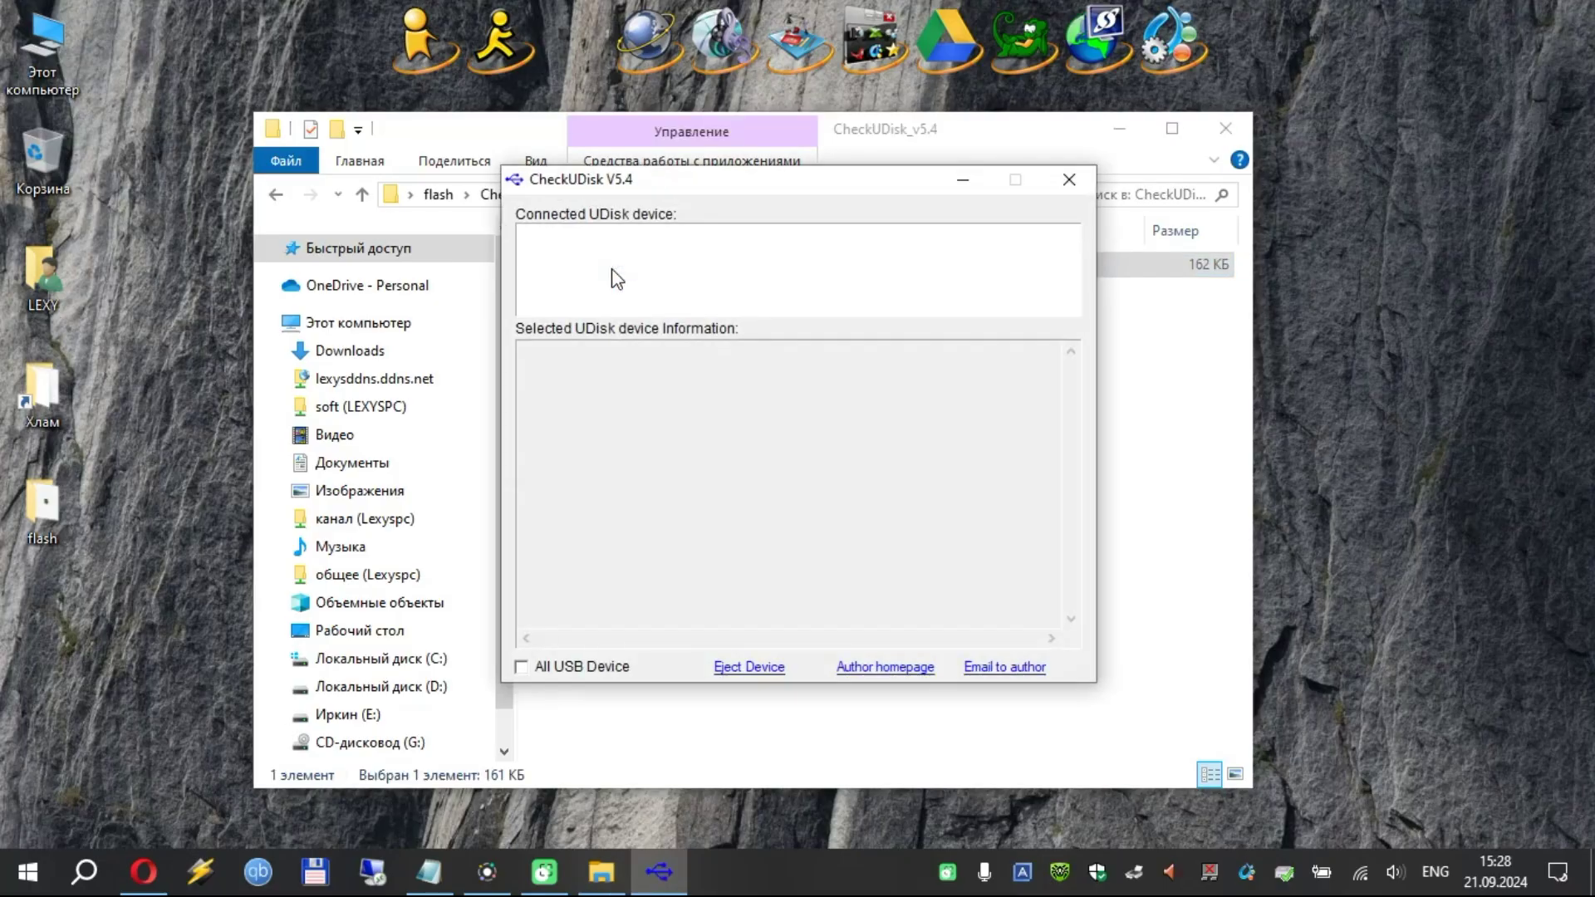
left_click(596, 668)
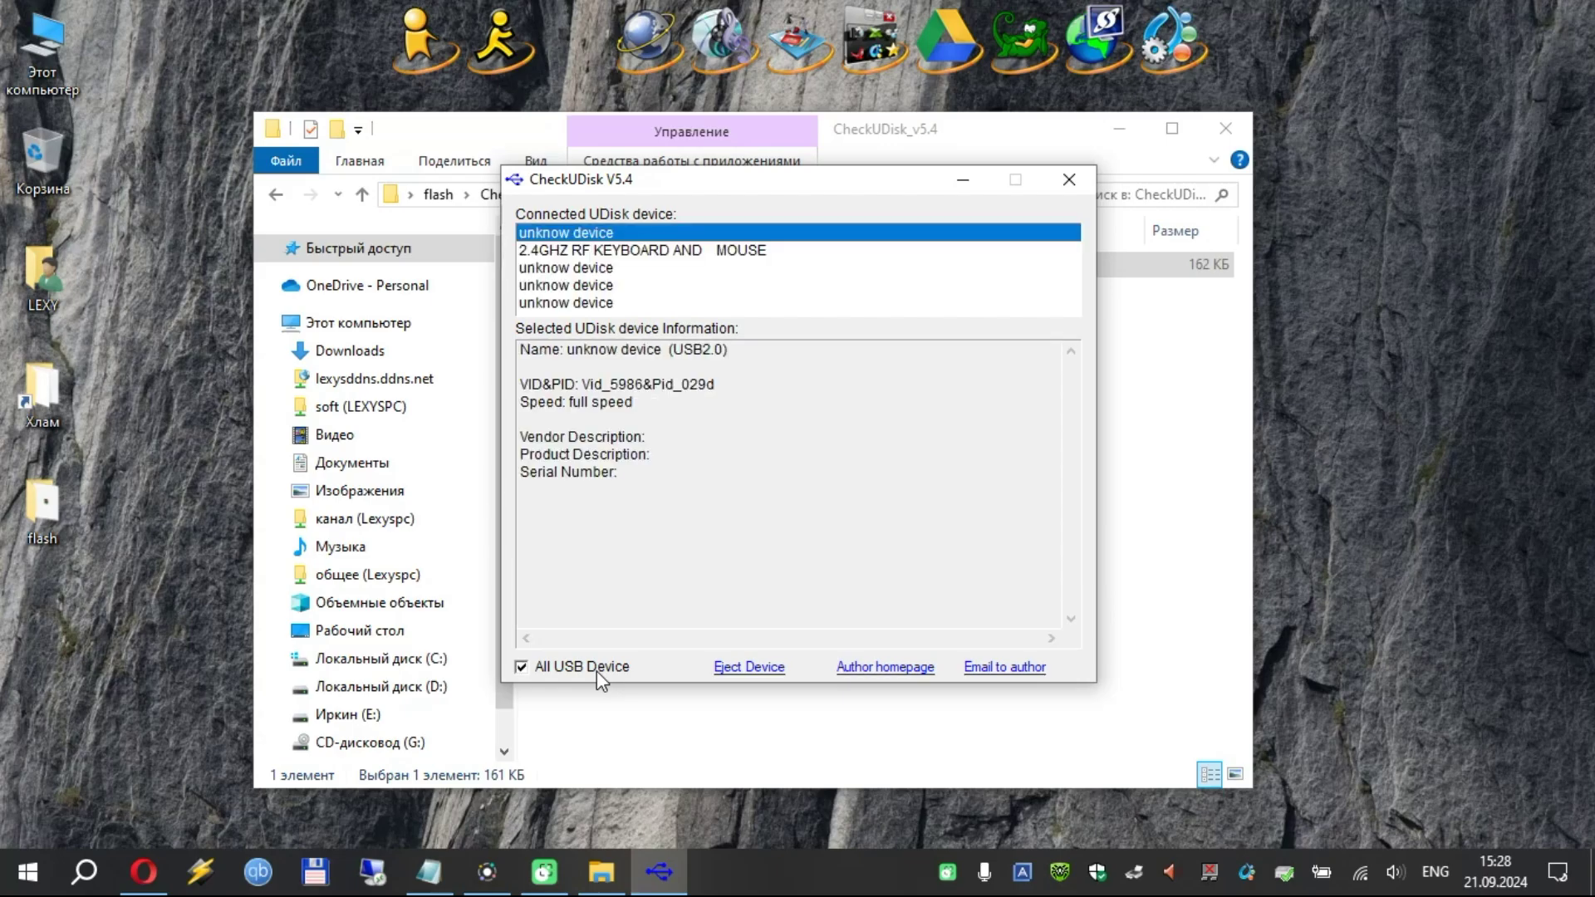
Examine the VID, PID and speed details of each connected USB device listed in CheckUDisk, including the unknown devices and the 2.4GHz keyboard and mouse.
left_click(603, 304)
left_click(602, 287)
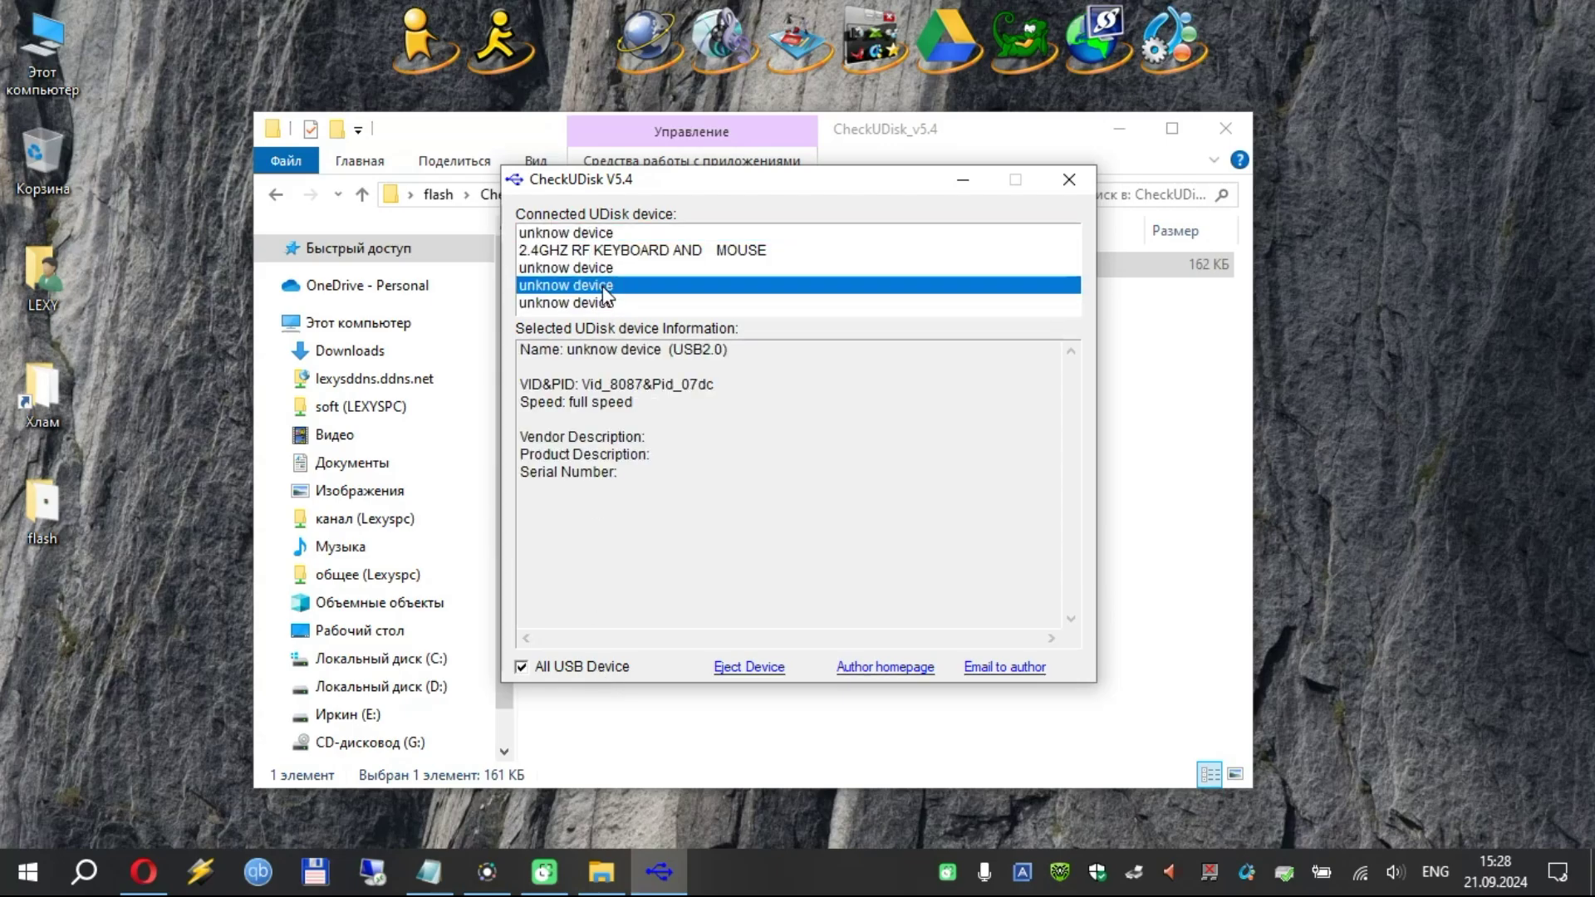
left_click(606, 268)
left_click(607, 251)
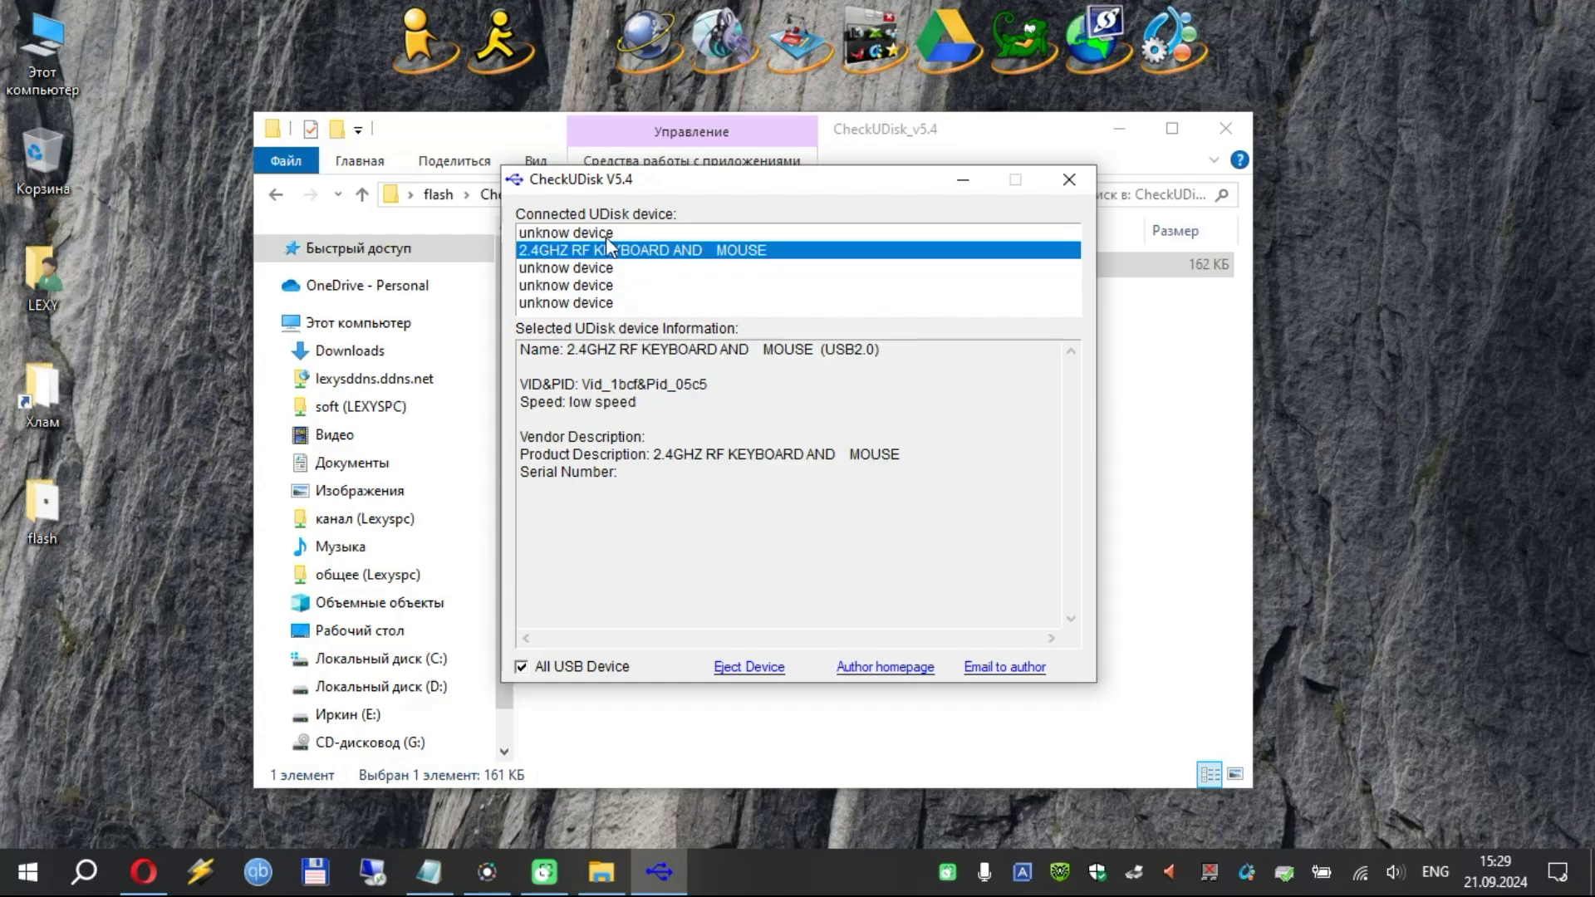
left_click(606, 234)
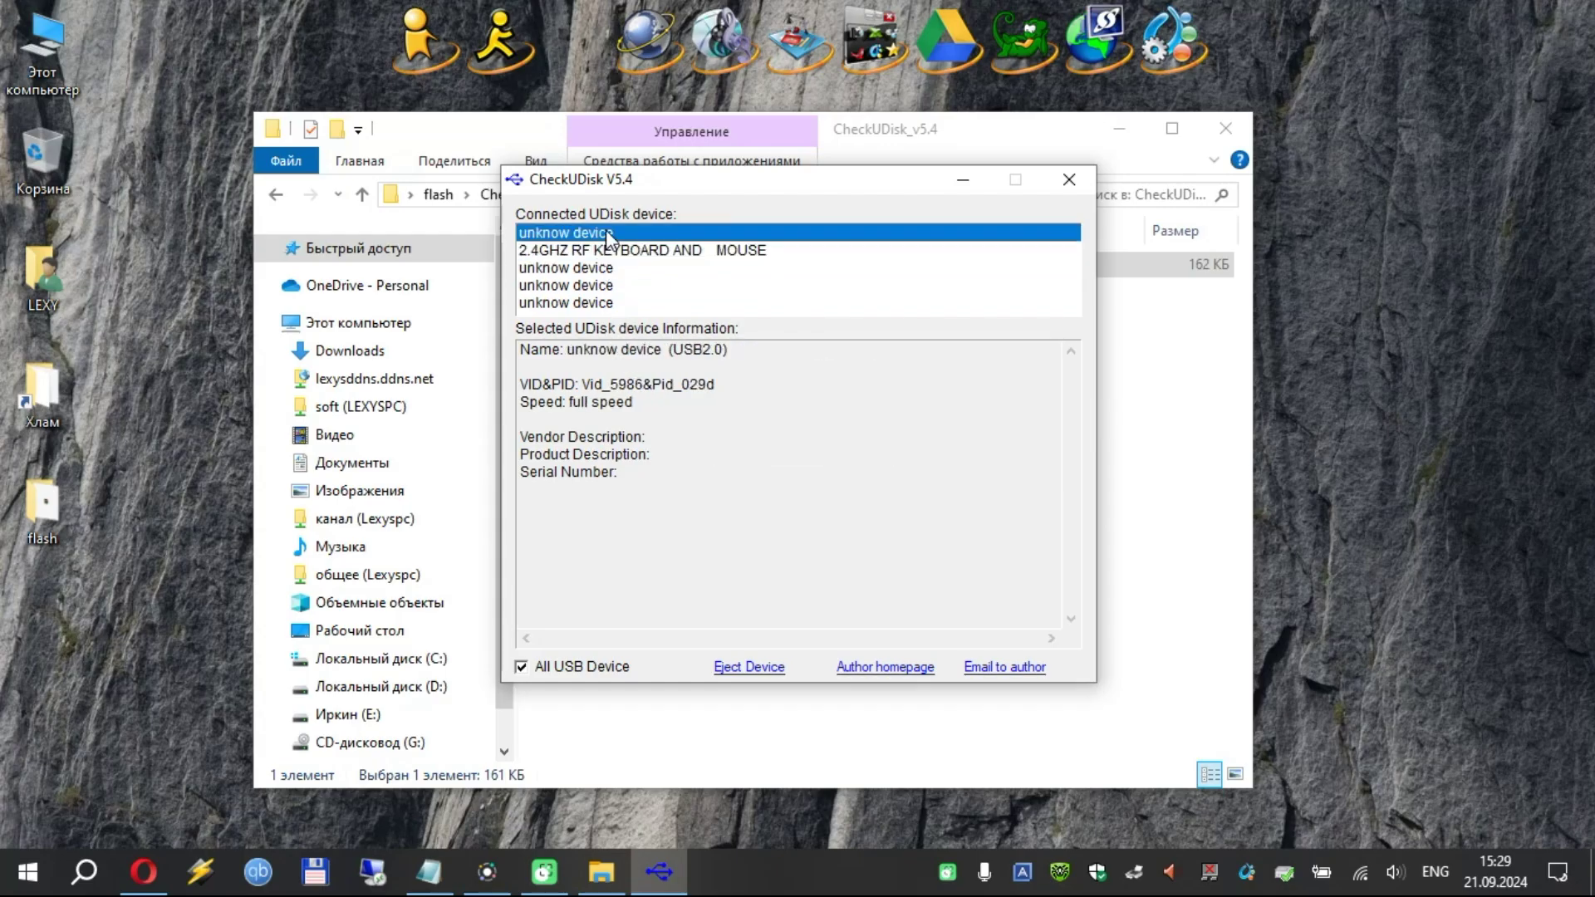
left_click(611, 251)
left_click(897, 285)
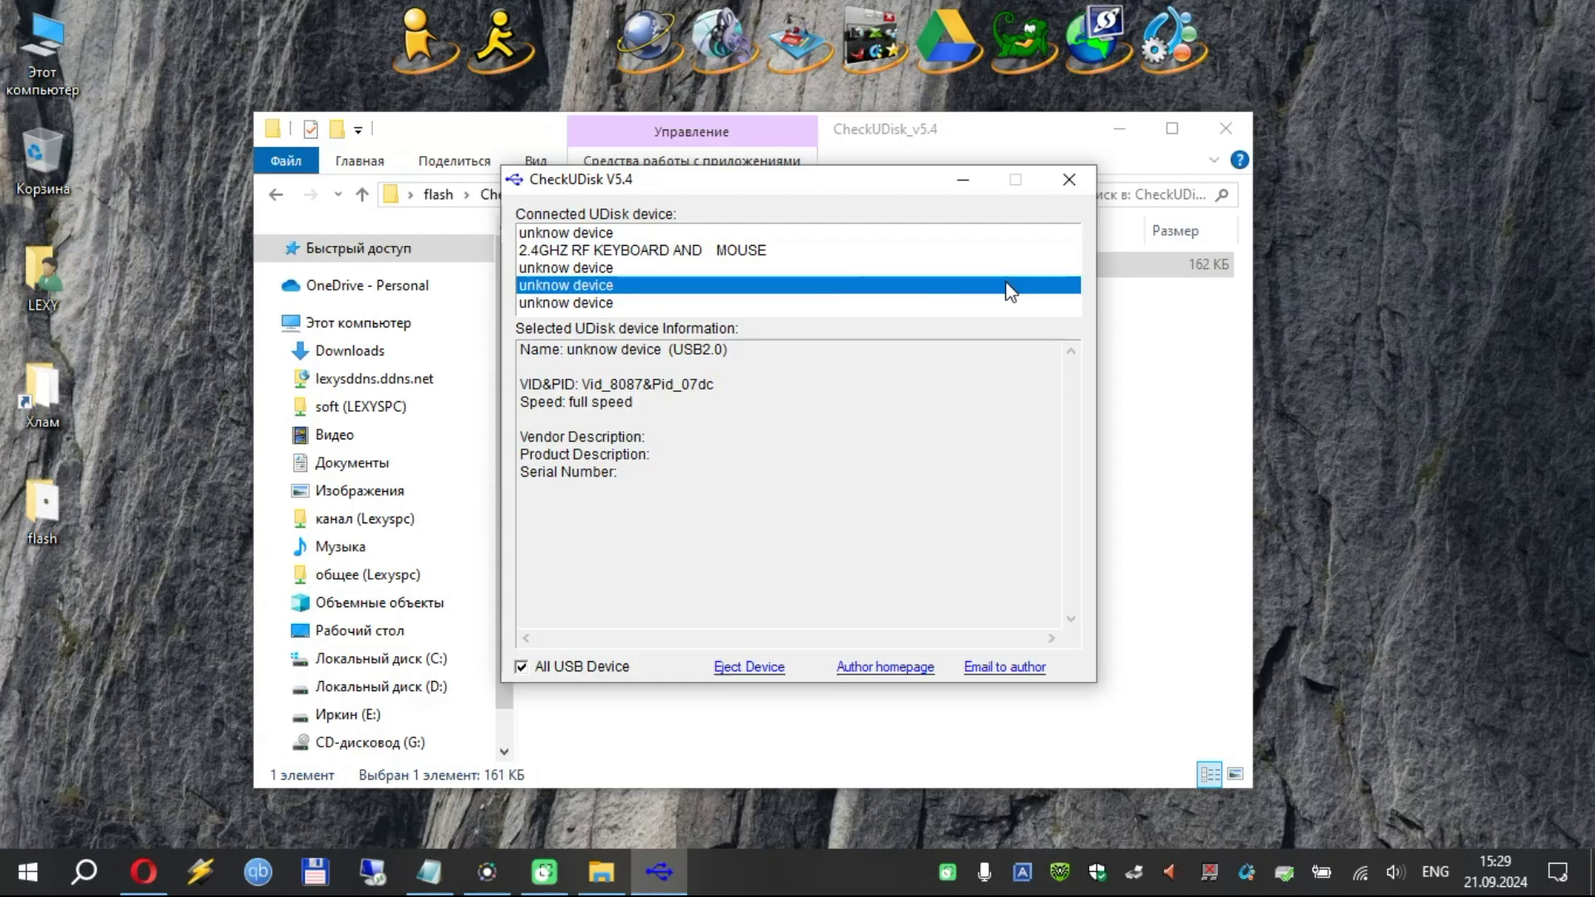